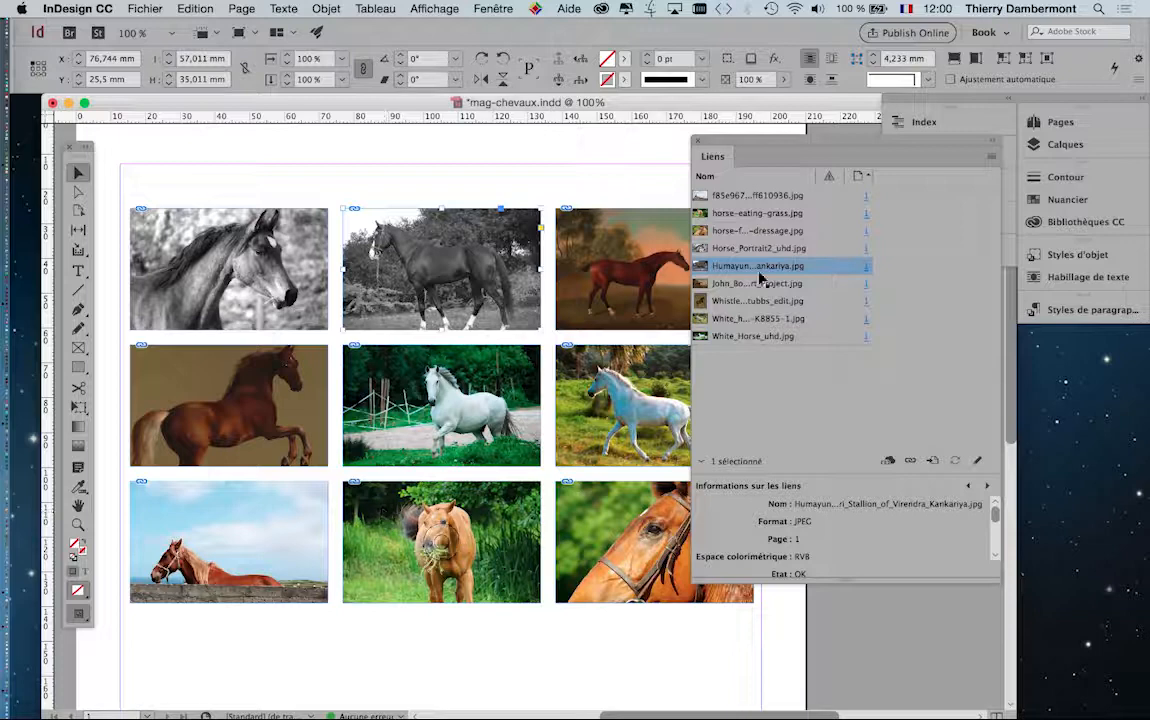
Step: Select the bridled brown horse photo at the page grid's lower right and open its linked original in Photoshop CC 2017
left_click_drag(725, 140, 815, 146)
left_click(645, 495)
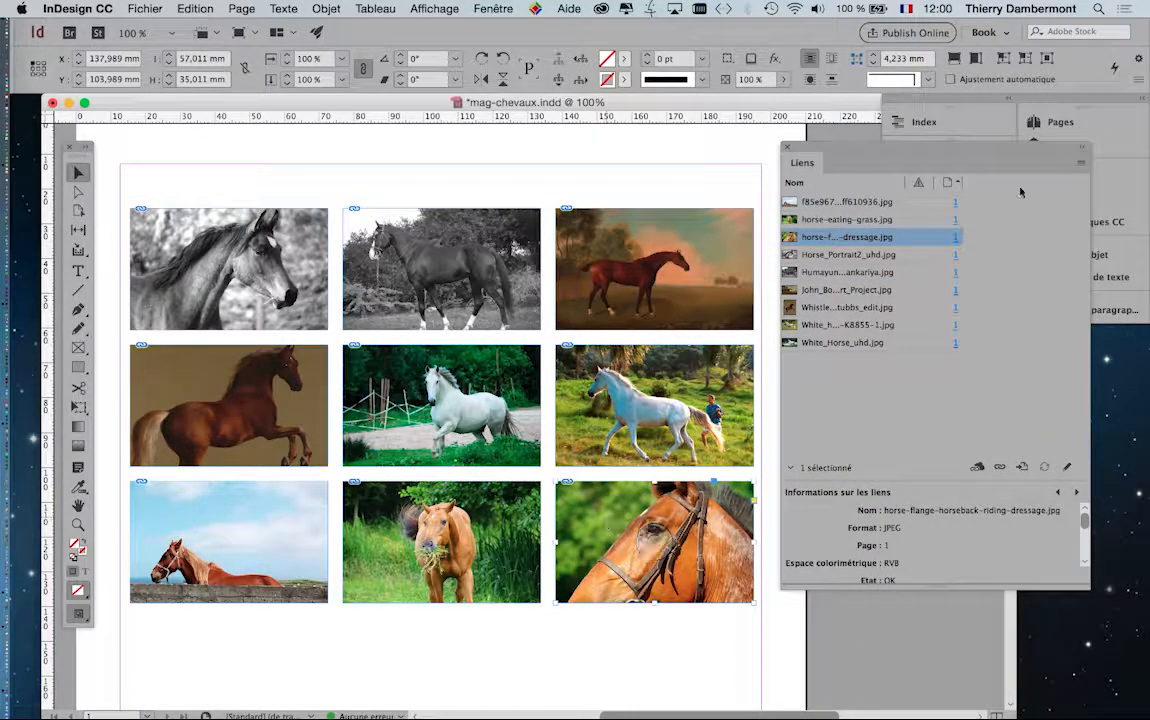
left_click(1080, 163)
left_click(1000, 148)
left_click_drag(1001, 148, 401, 167)
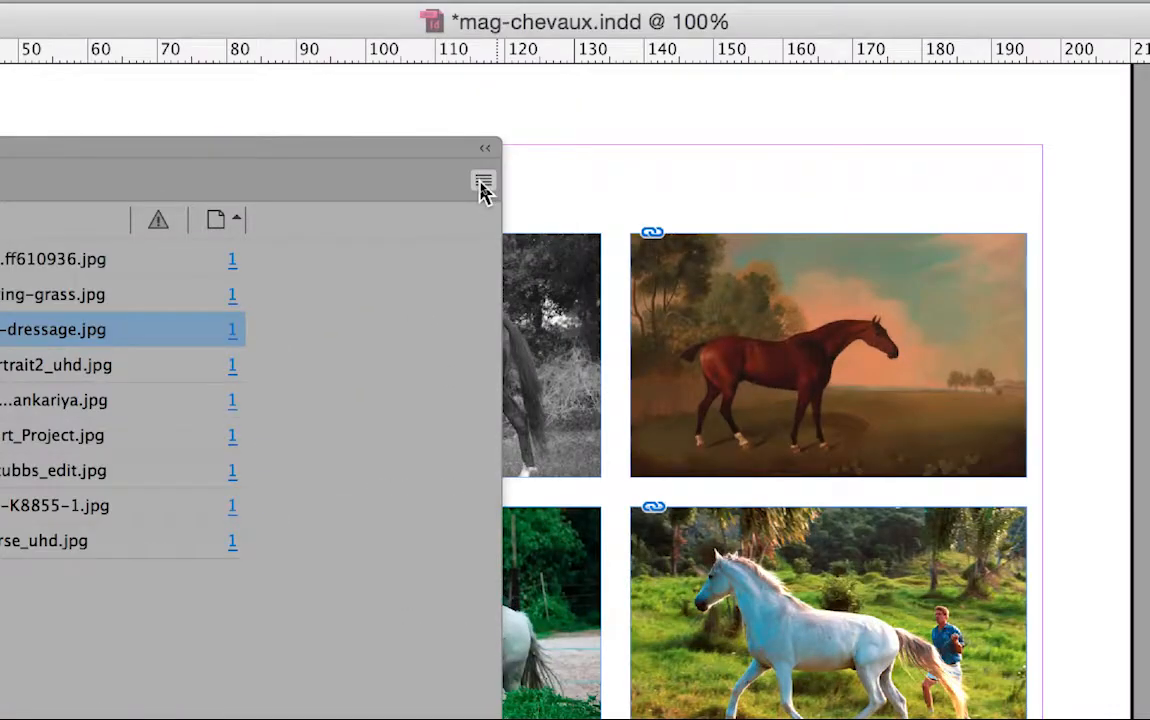
left_click(483, 188)
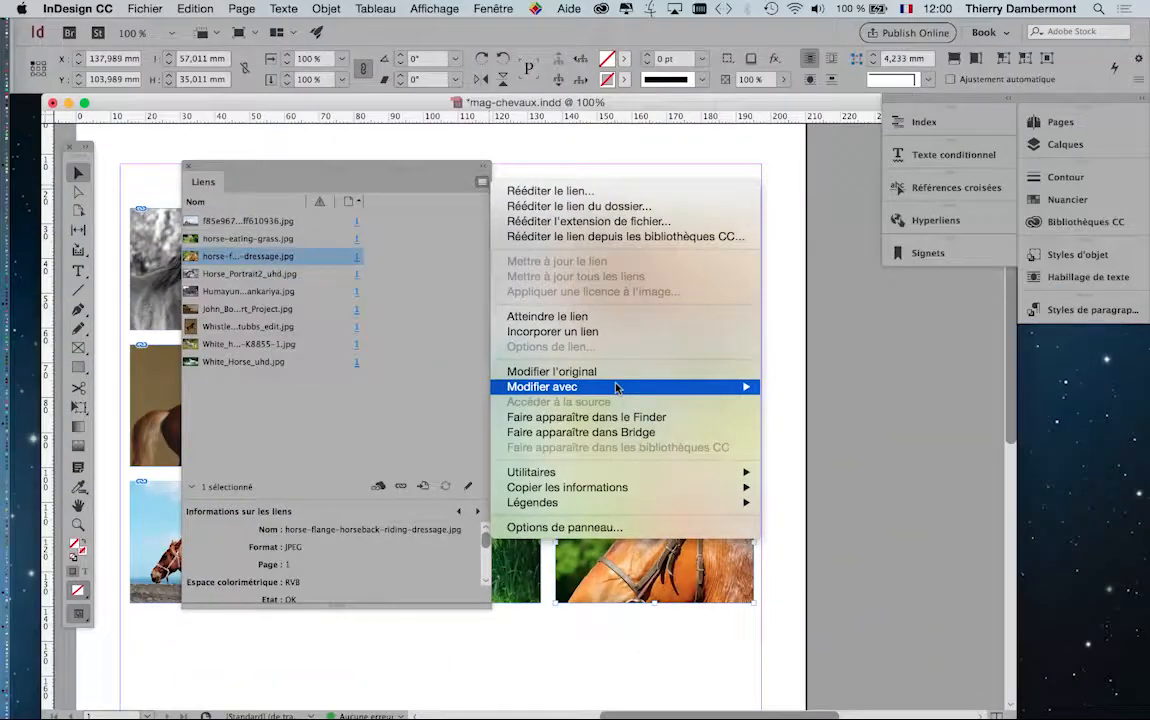
mouse_move(617, 388)
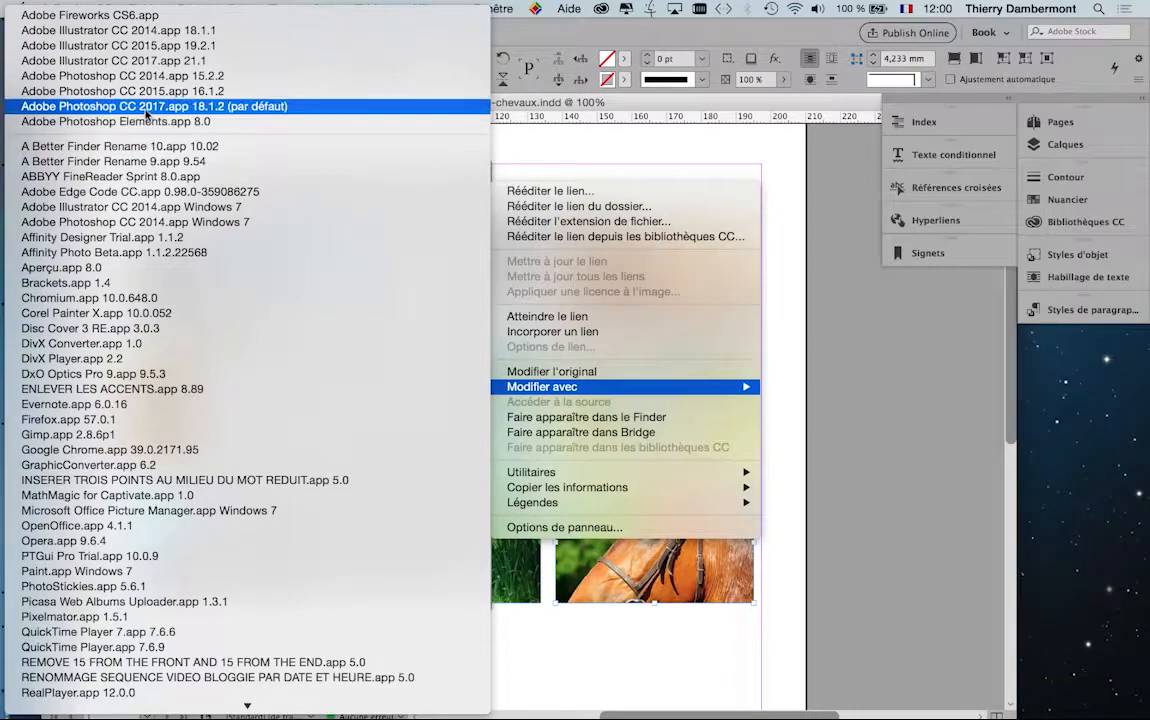
left_click(140, 106)
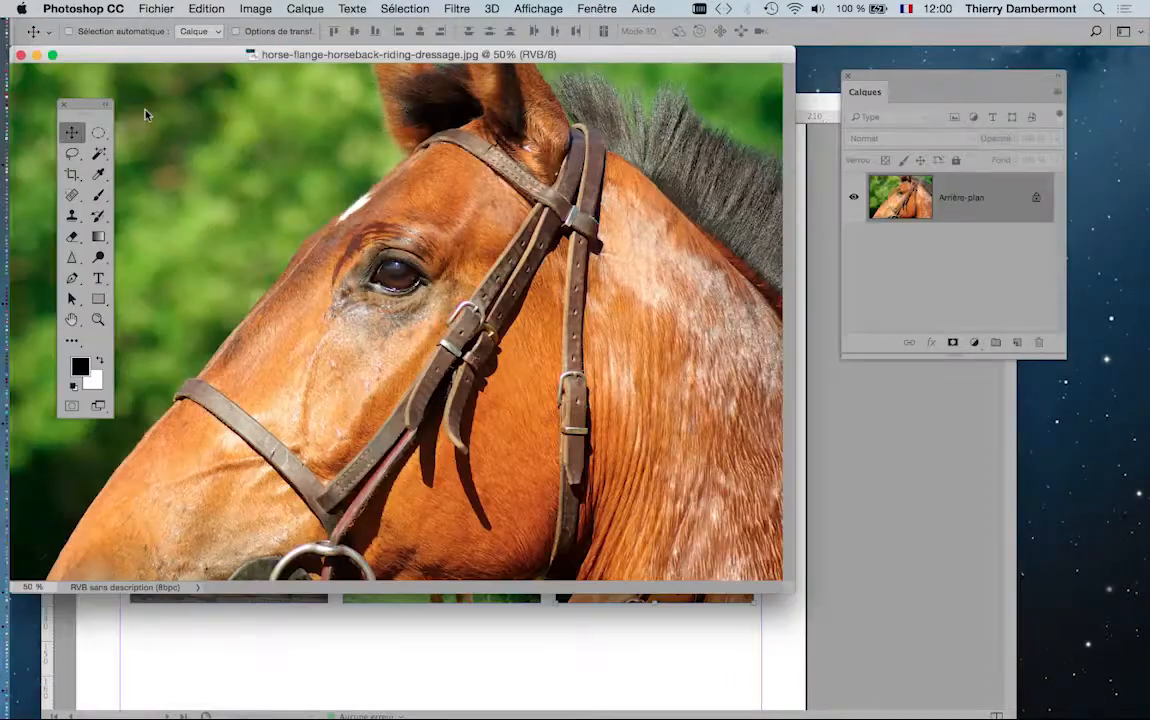
Step: Show the horse photo in full-screen mode with the menu bar and start a Black and White (Noir et blanc) adjustment
key("f")
left_click_drag(487, 254, 397, 245)
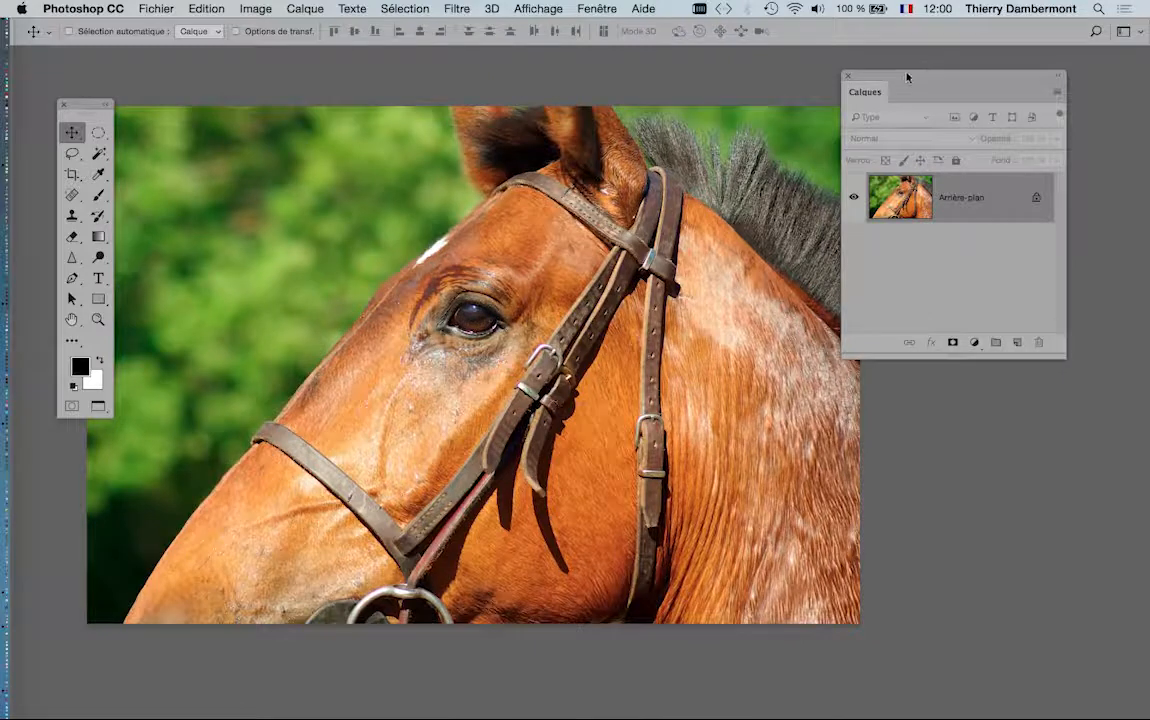
left_click_drag(907, 81, 990, 105)
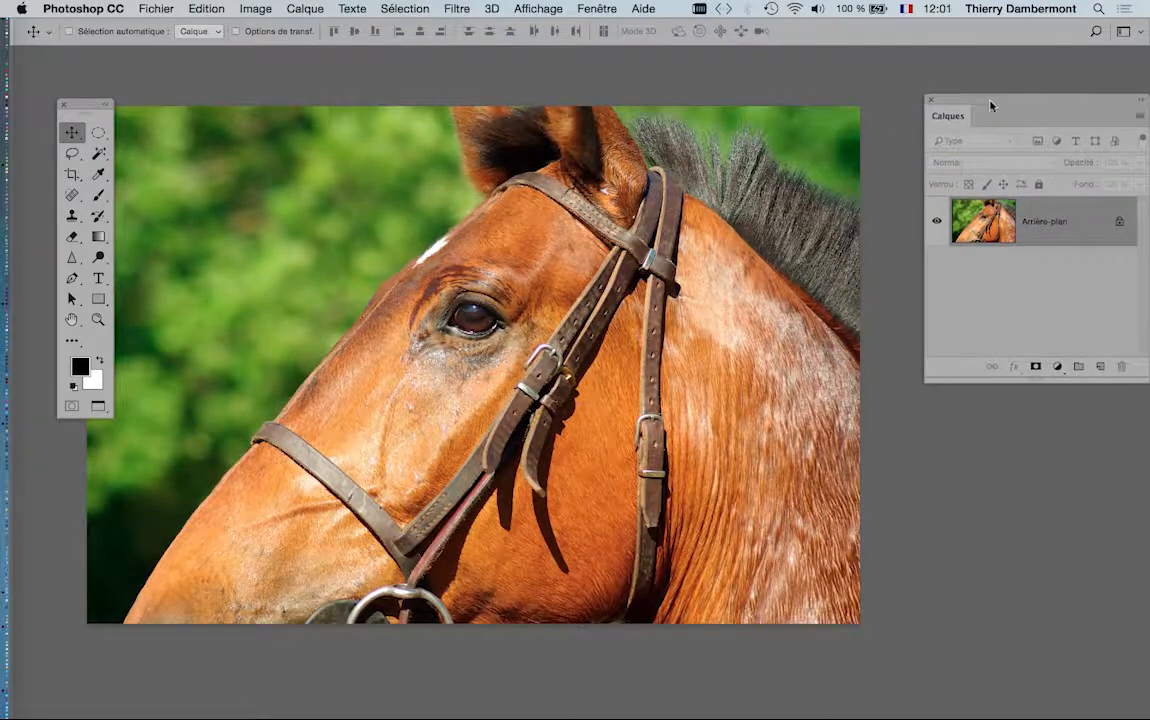
left_click(254, 8)
mouse_move(300, 52)
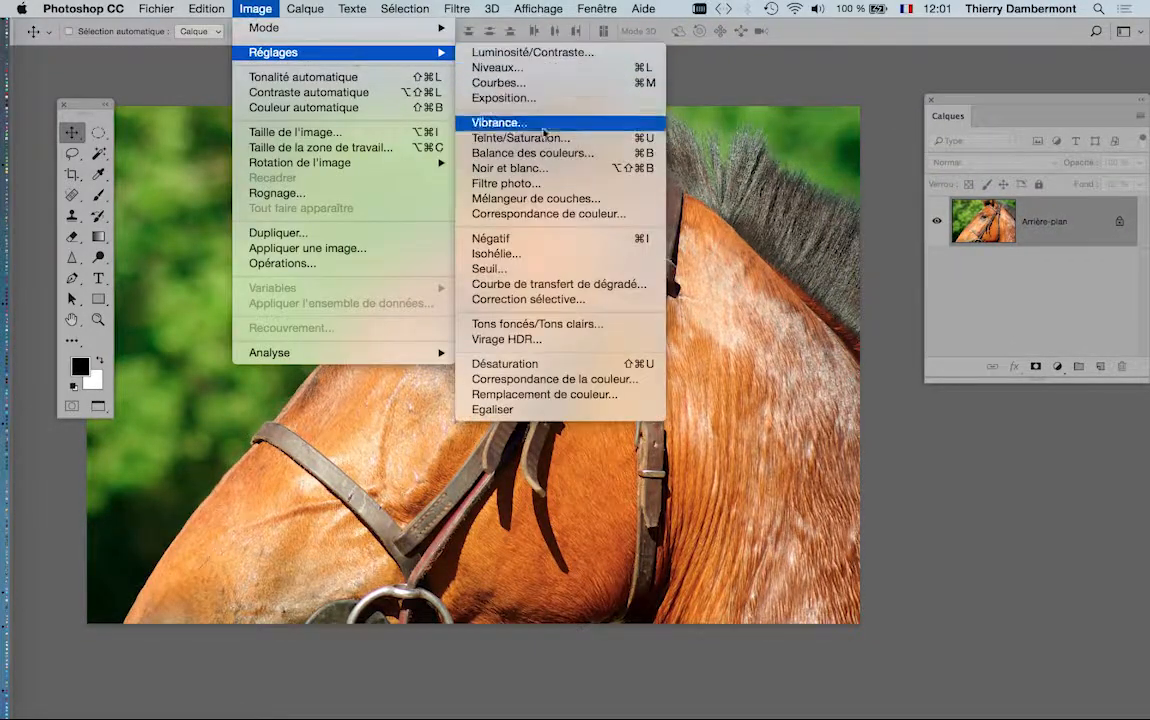
left_click(538, 172)
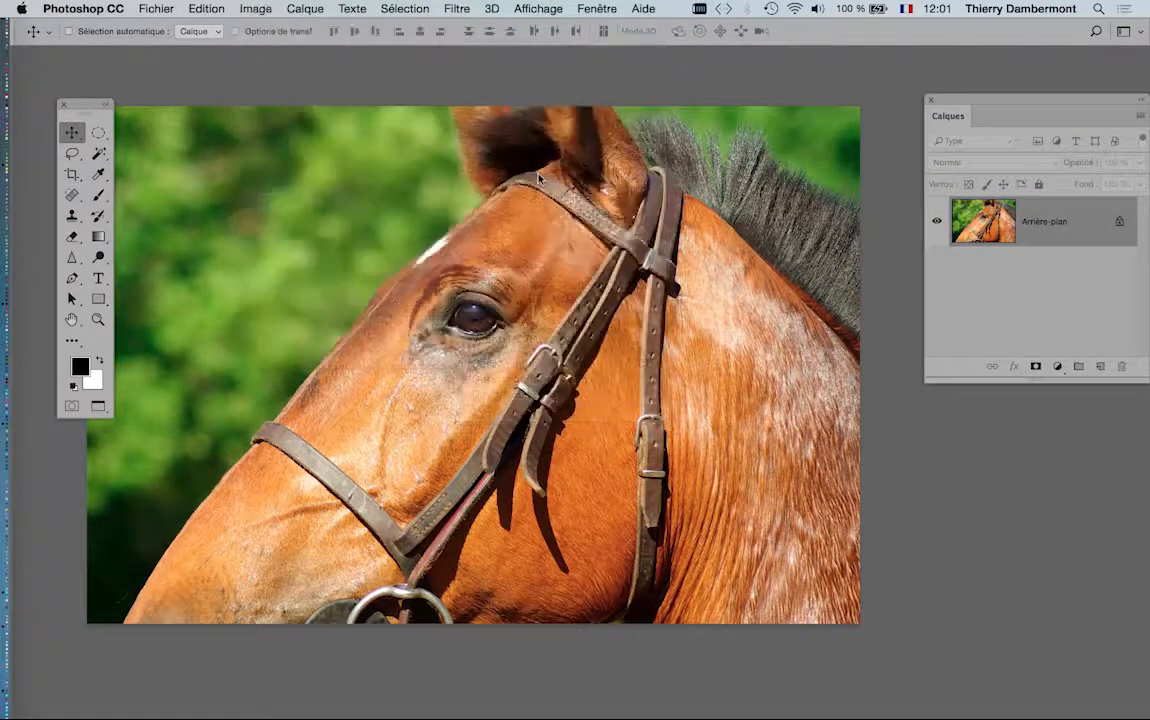
Step: Set the black-and-white mix to reds 15 %, yellows 13 %, cyans -2 %, blues 159 % and magentas -12 %
left_click_drag(816, 192, 795, 155)
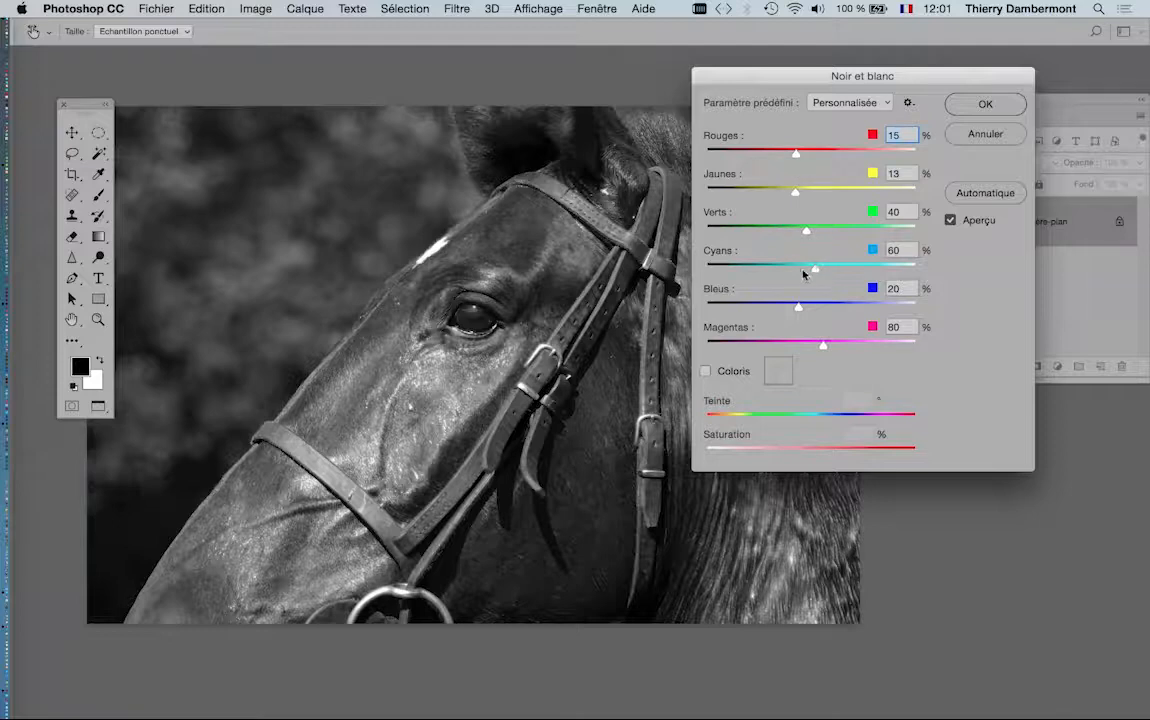
left_click_drag(803, 273, 856, 308)
left_click_drag(788, 349, 785, 342)
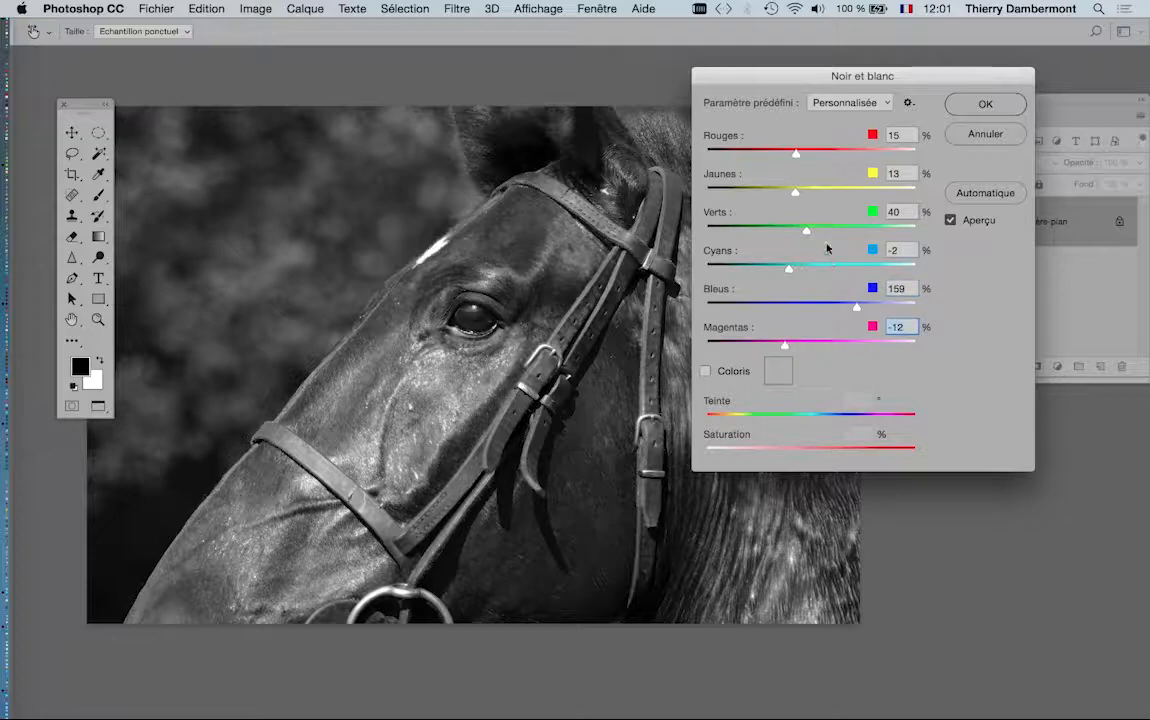
Step: Adjust the mix to greens 180 %, yellows 0 % and reds 26 %, and apply the black-and-white conversion
left_click_drag(806, 230, 829, 233)
scroll(566, 300, "down", 4)
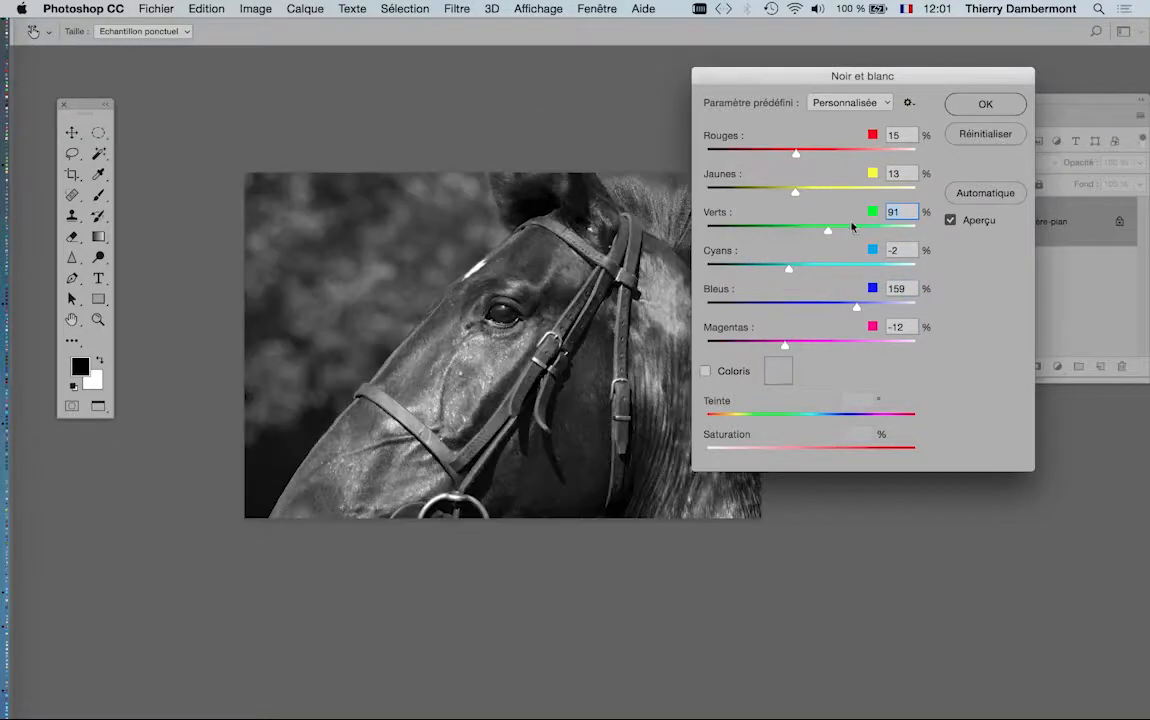
left_click(865, 230)
left_click_drag(865, 230, 898, 231)
left_click_drag(466, 252, 365, 248)
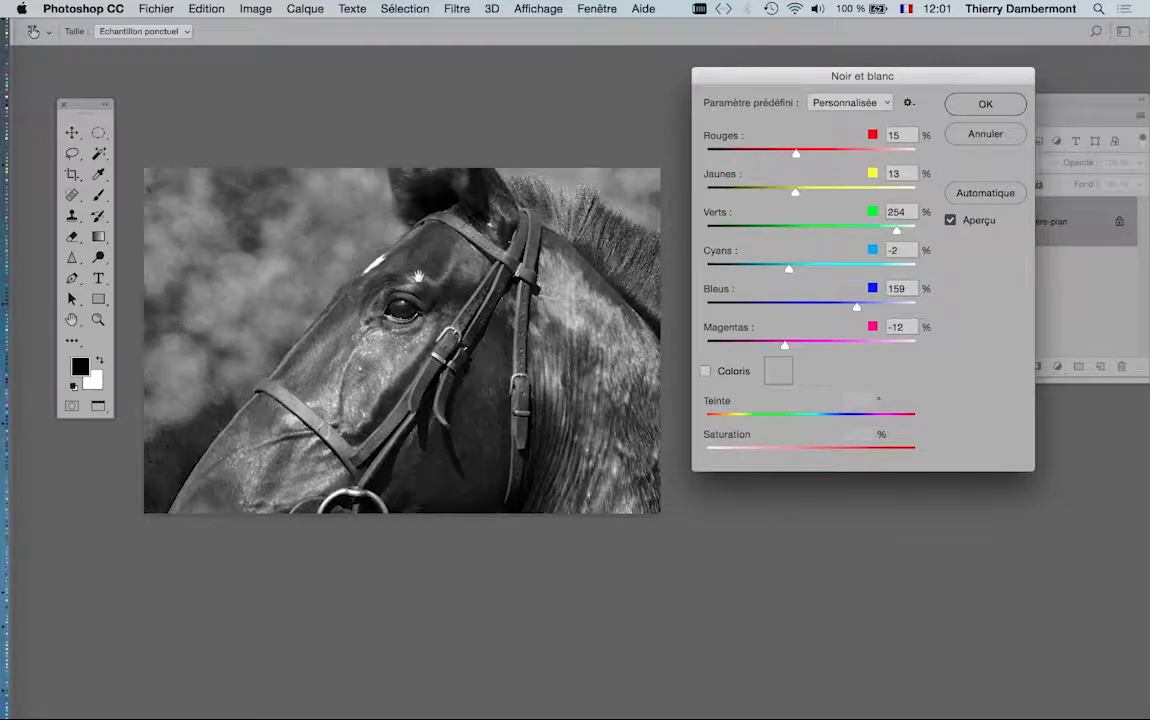
mouse_move(900, 233)
left_mouse_down()
mouse_move(873, 231)
mouse_move(899, 231)
left_mouse_up()
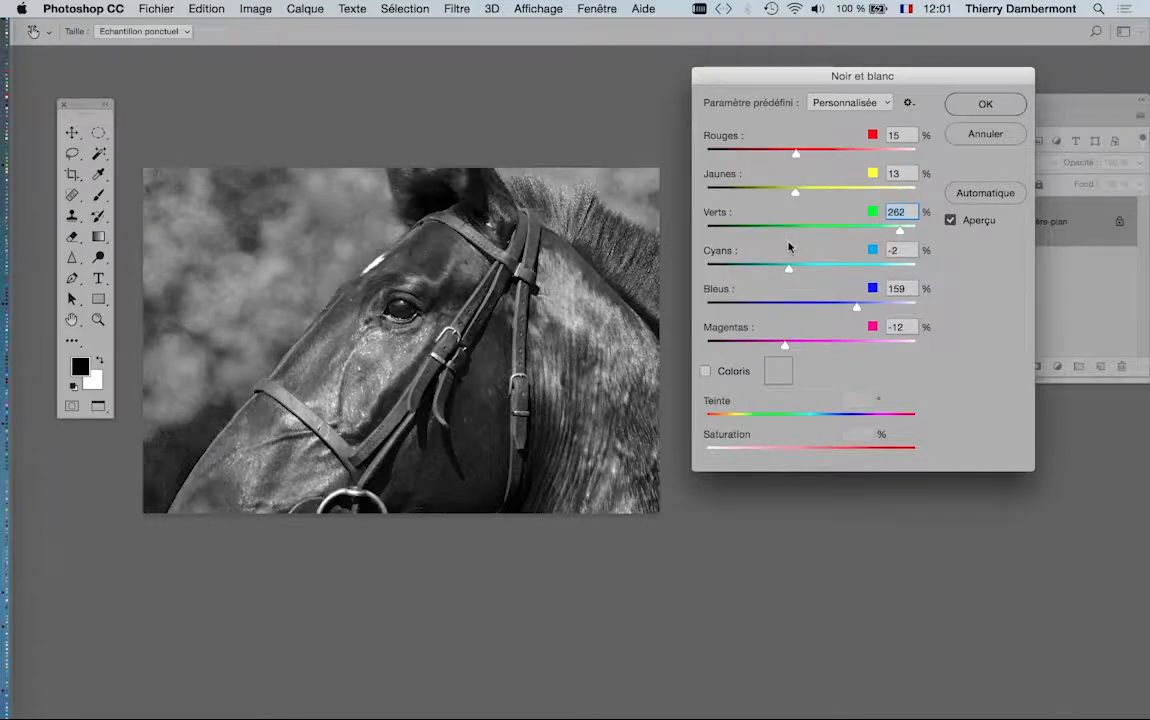
mouse_move(794, 191)
left_mouse_down()
mouse_move(783, 193)
mouse_move(806, 199)
mouse_move(796, 194)
left_mouse_up()
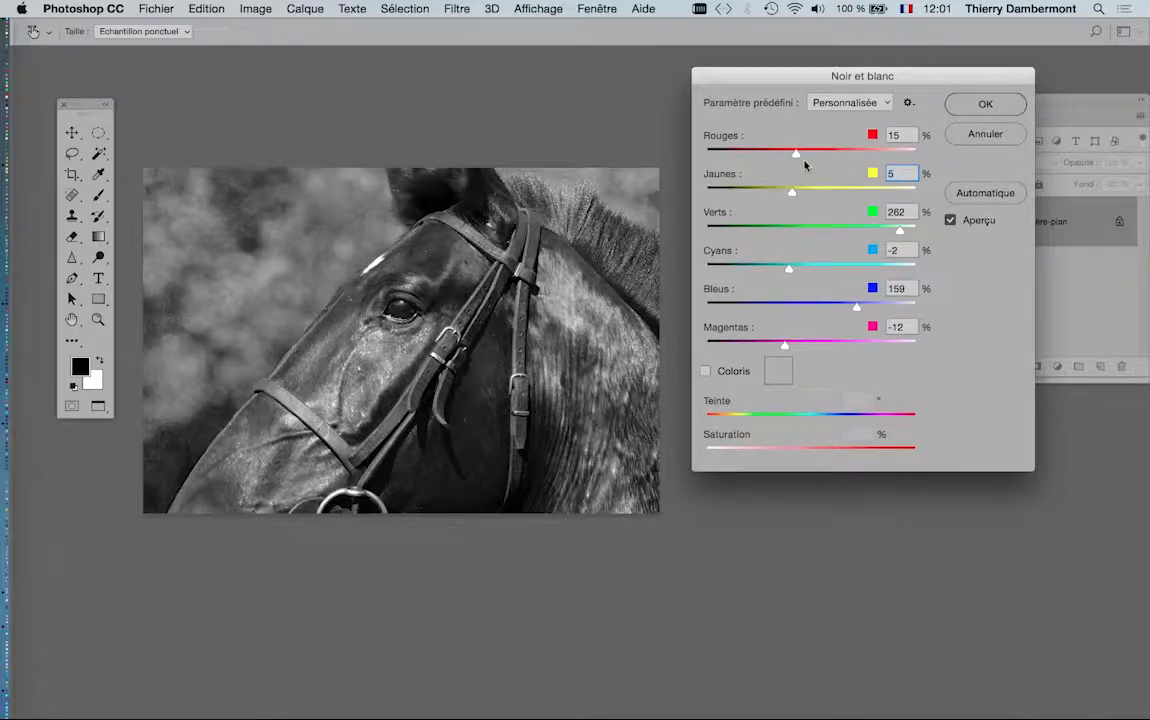
mouse_move(820, 153)
left_mouse_down()
mouse_move(781, 163)
mouse_move(785, 154)
mouse_move(790, 196)
mouse_move(803, 154)
mouse_move(788, 155)
mouse_move(807, 162)
left_mouse_up()
left_click(866, 231)
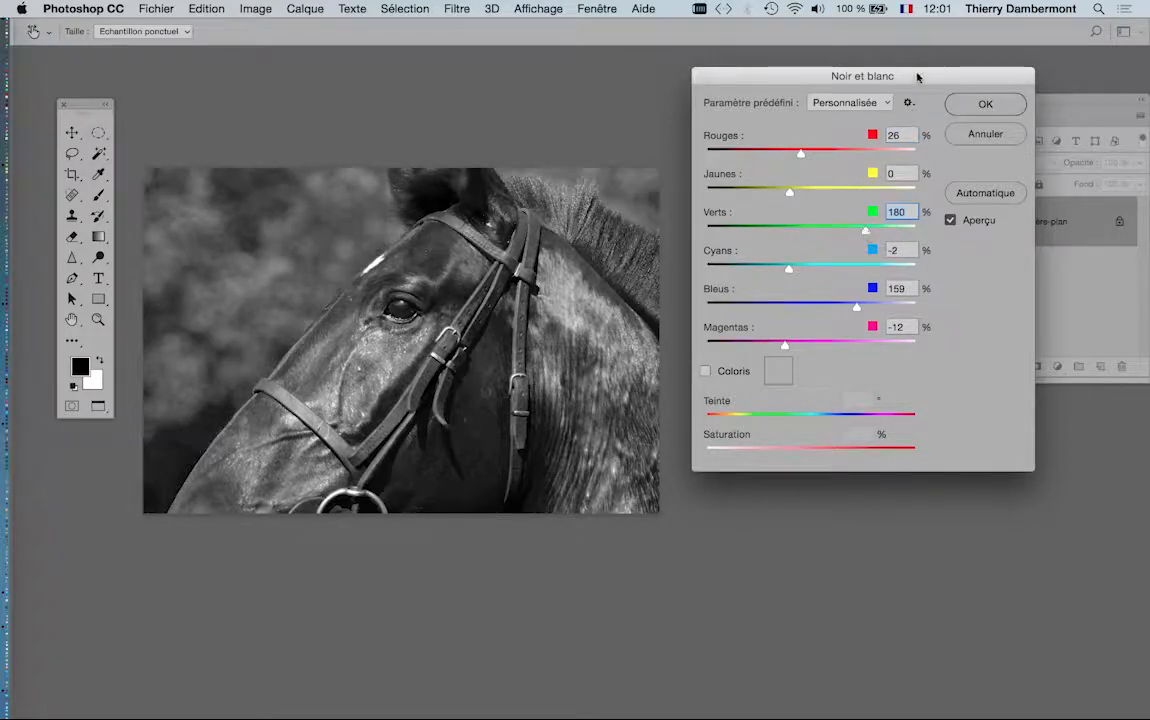
left_click(978, 105)
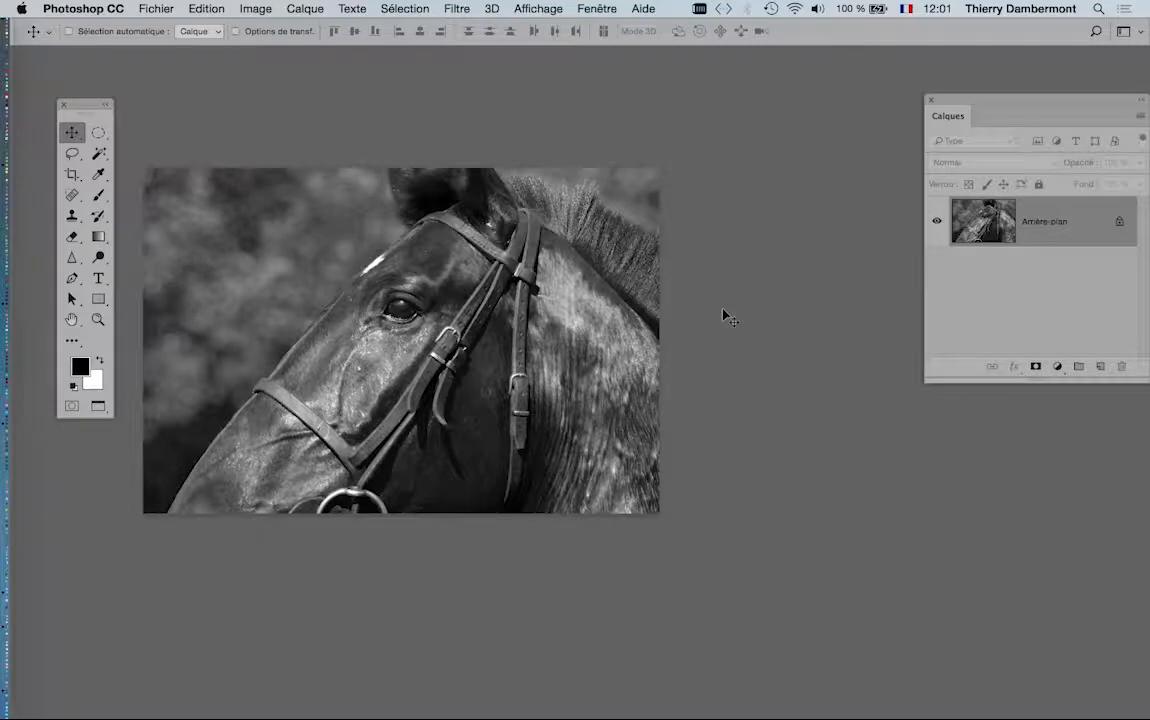
Step: Display the Channels (Couches) panel as a separate floating panel, enlarged to show all channels, and place it beside the Layers panel
left_click_drag(1017, 101, 792, 106)
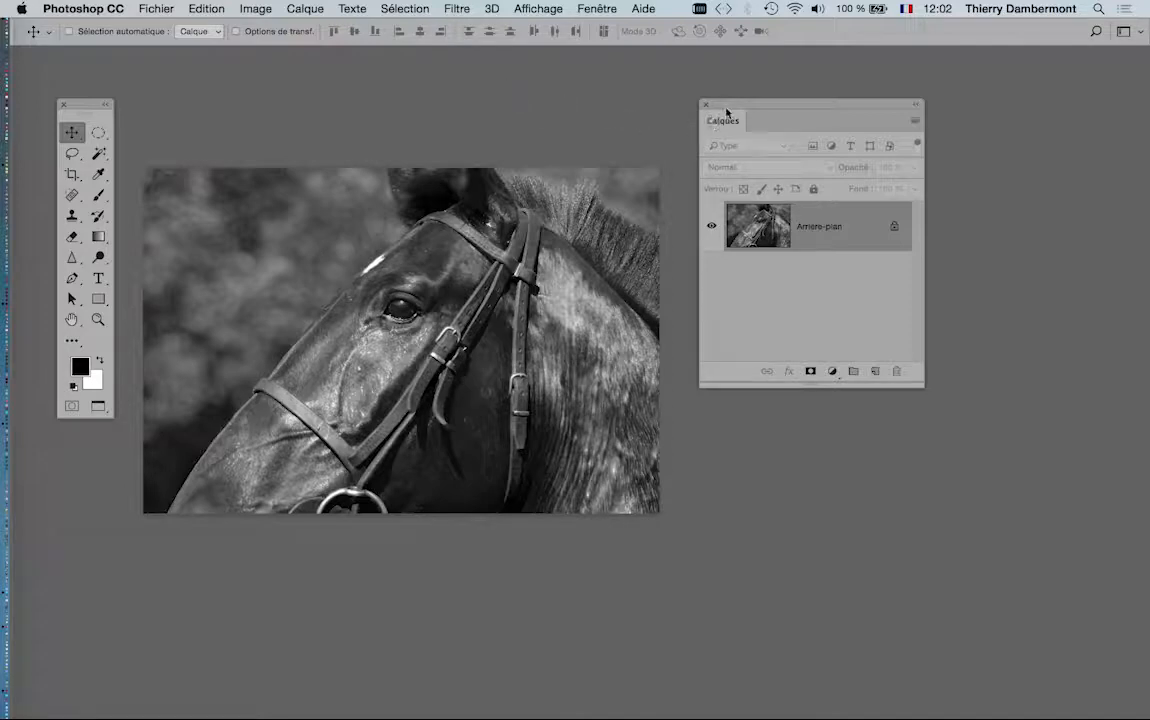
left_click_drag(727, 113, 618, 92)
left_click(590, 8)
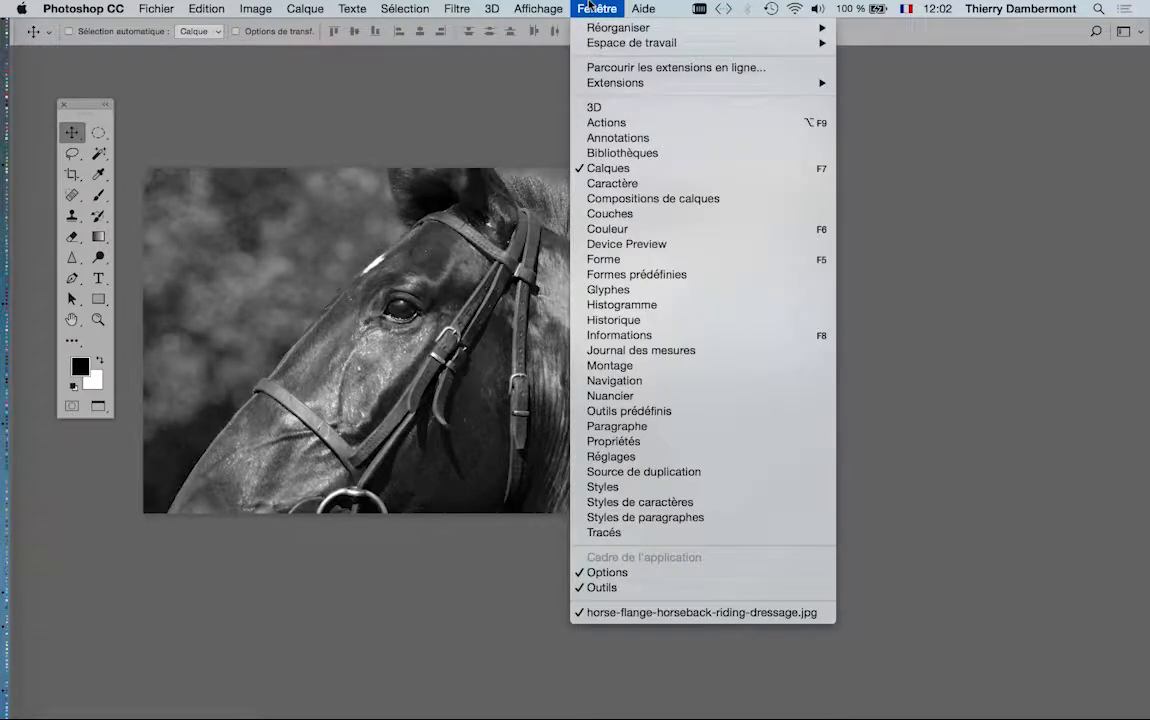
left_click(617, 214)
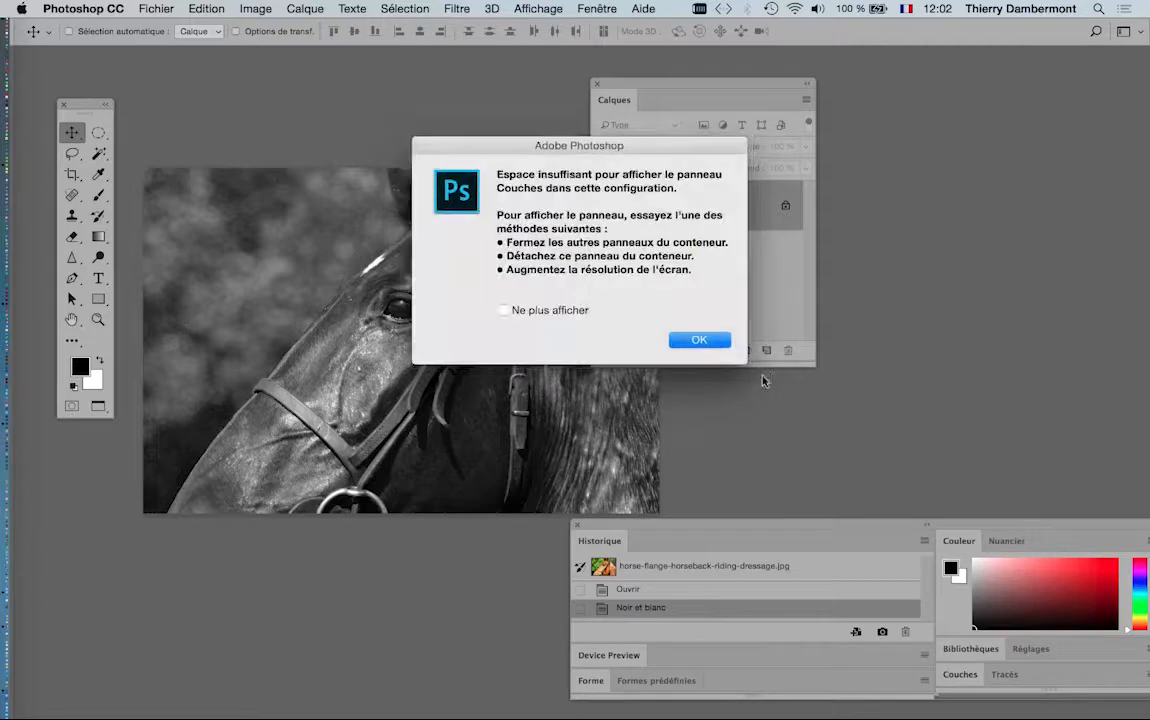
left_click(712, 342)
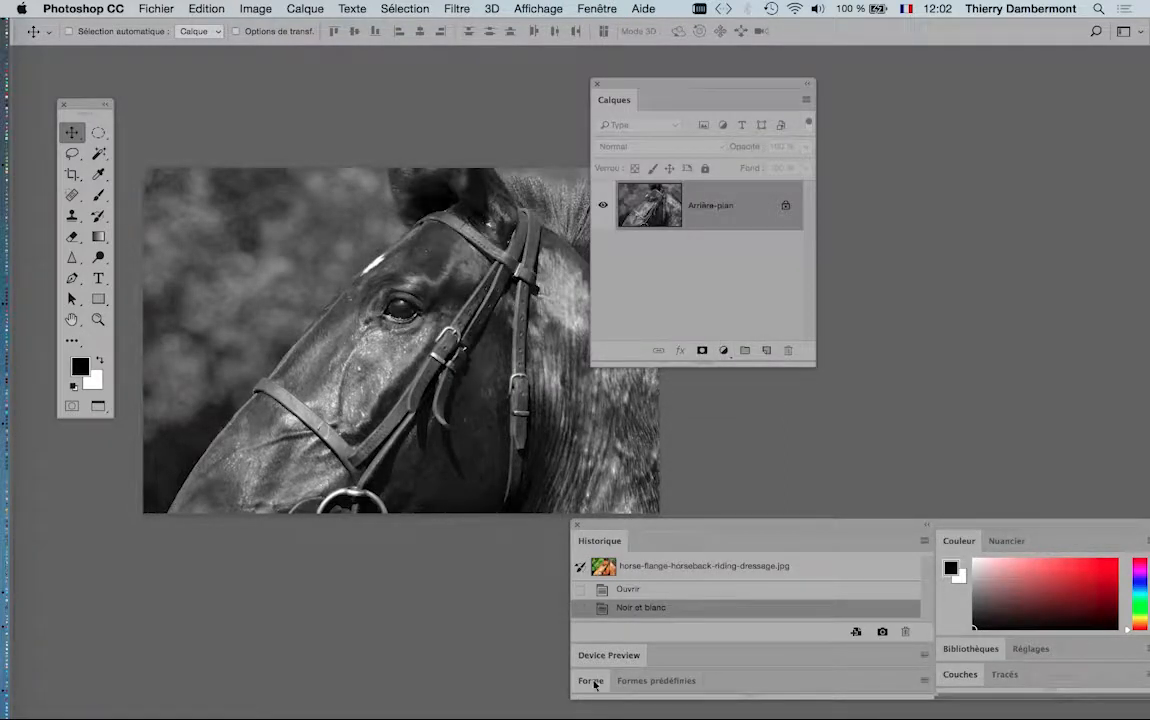
left_click_drag(950, 672, 306, 265)
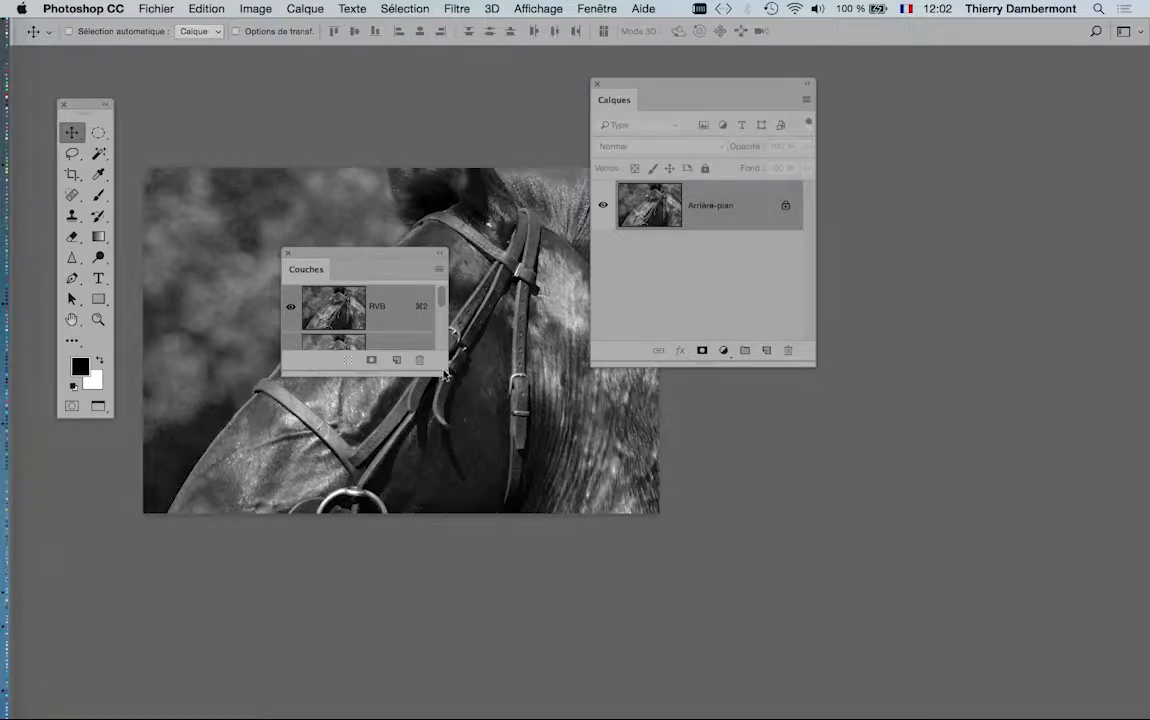
left_click_drag(442, 370, 477, 569)
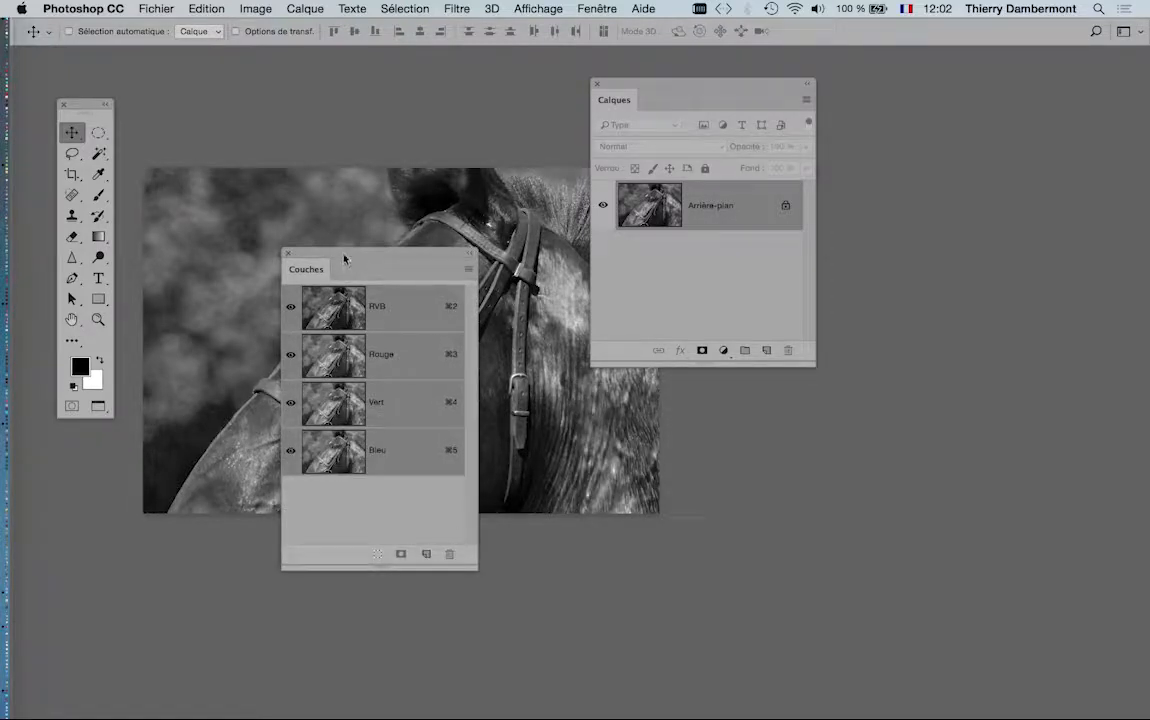
left_click_drag(344, 260, 936, 138)
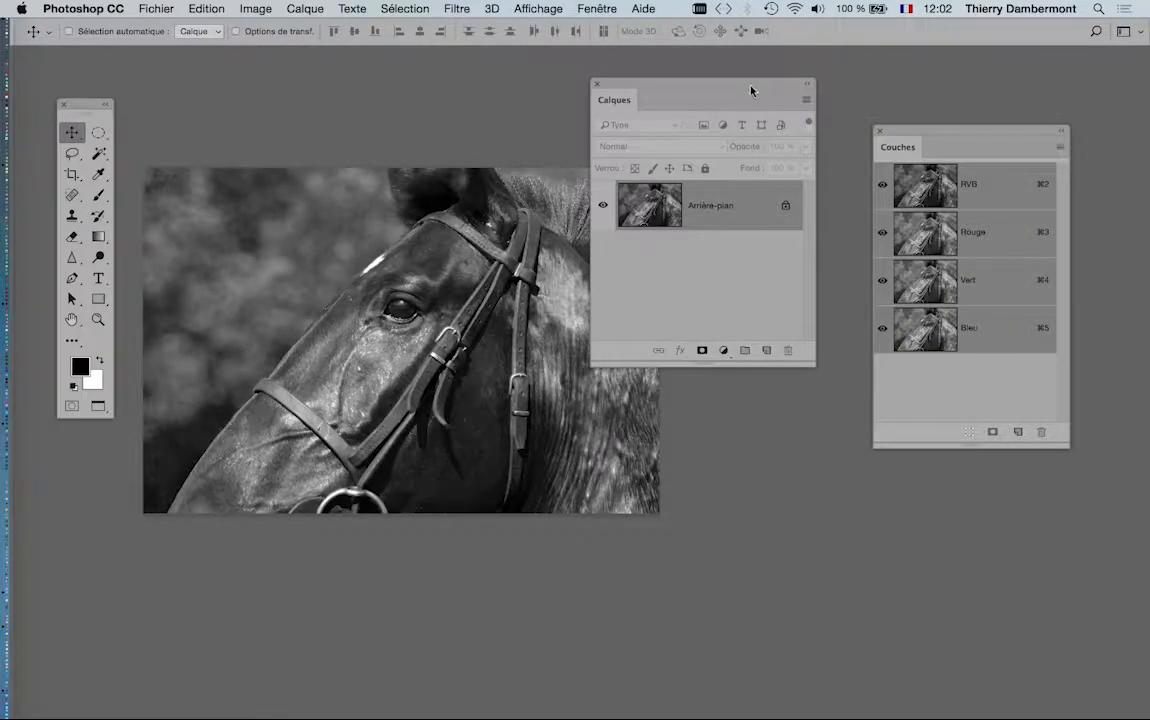
left_click_drag(752, 91, 780, 76)
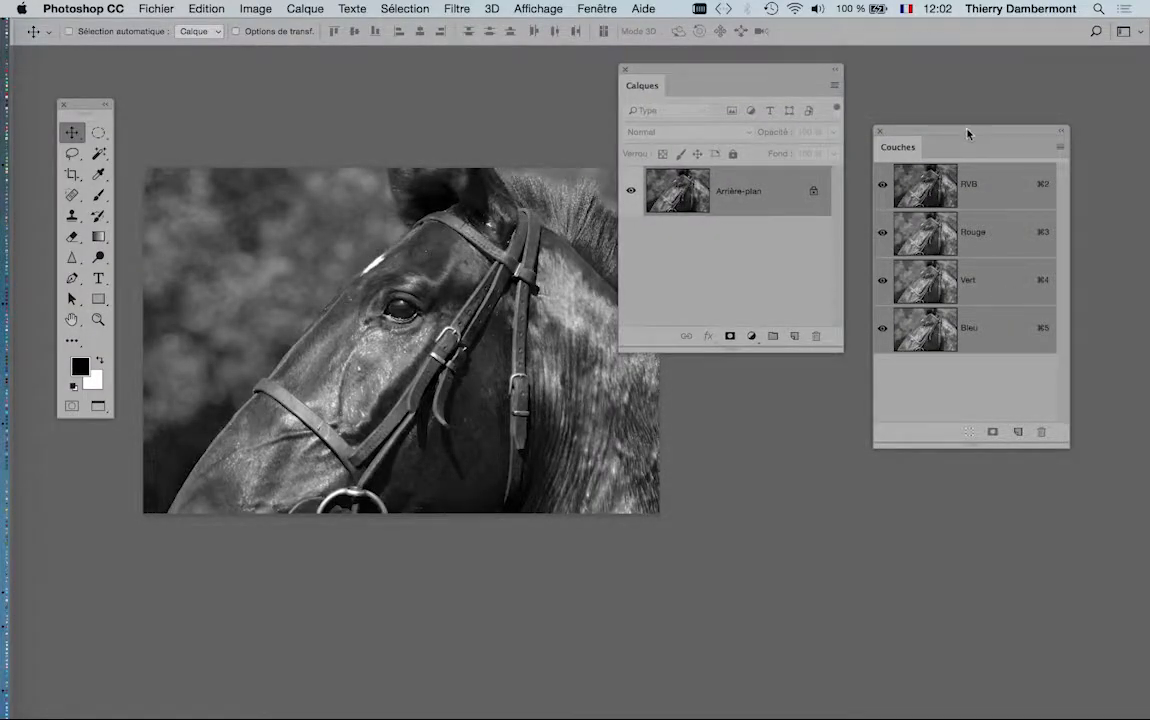
left_click_drag(968, 133, 989, 129)
Step: Convert the image mode from RGB to grayscale (Niveaux de gris), discarding the colour information
left_click(255, 8)
mouse_move(258, 37)
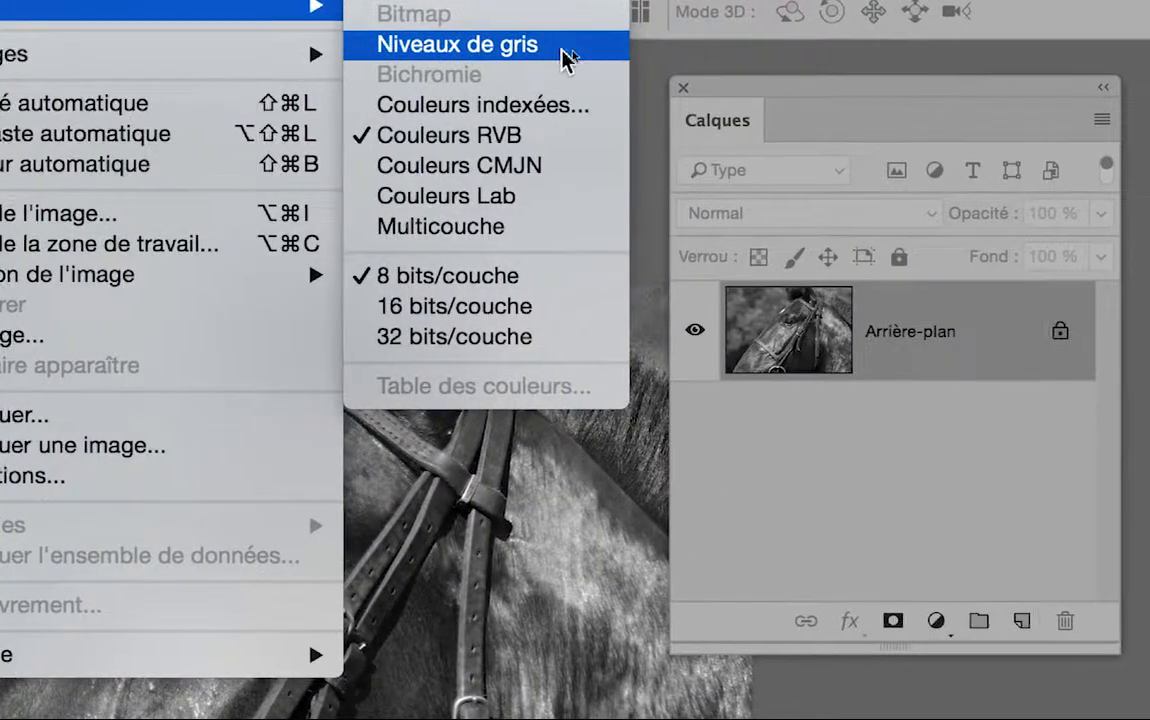
left_click(586, 46)
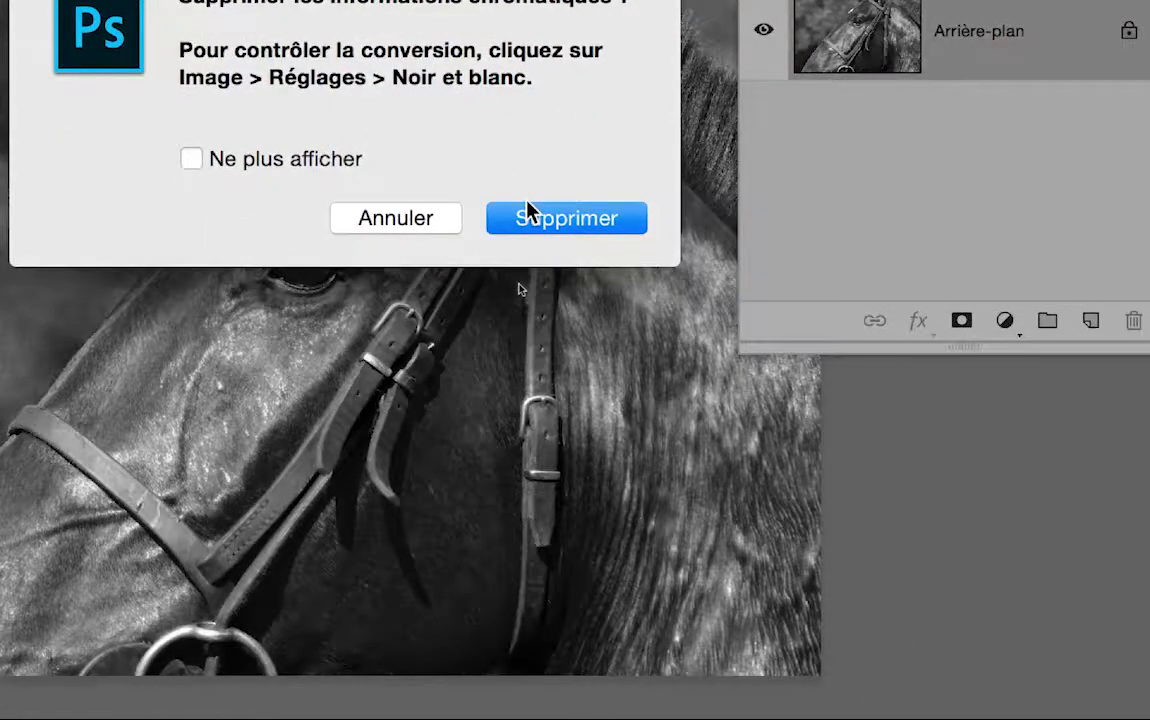
left_click(528, 210)
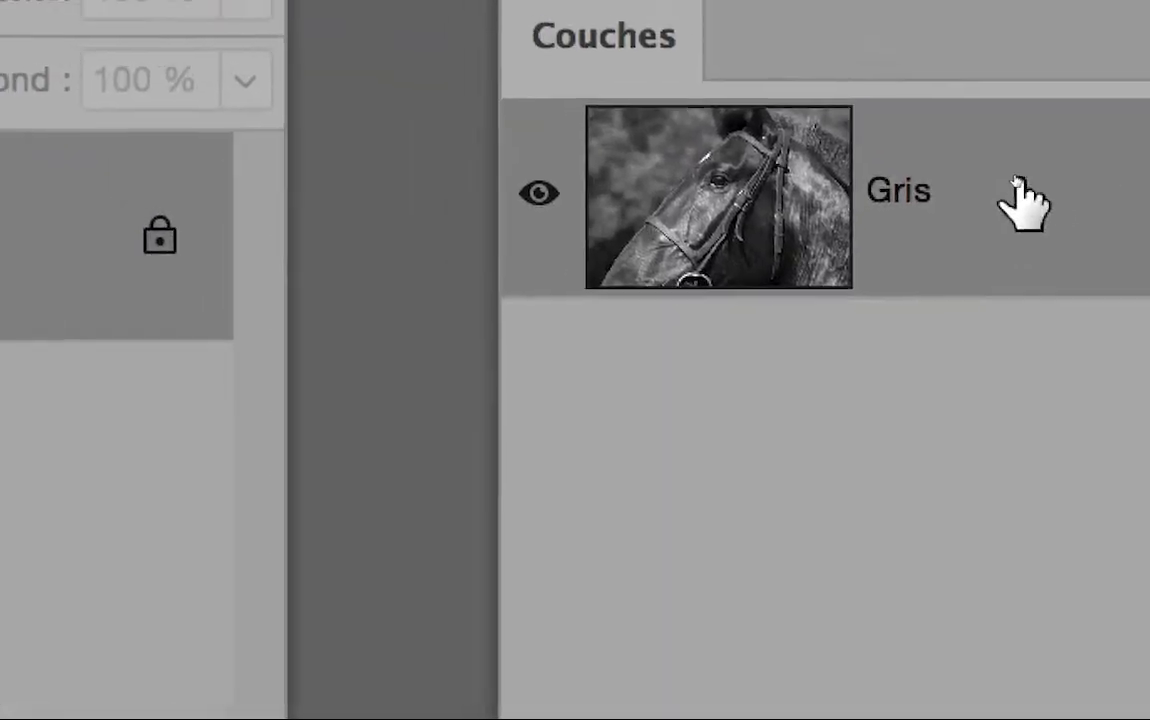
left_click_drag(942, 143, 962, 206)
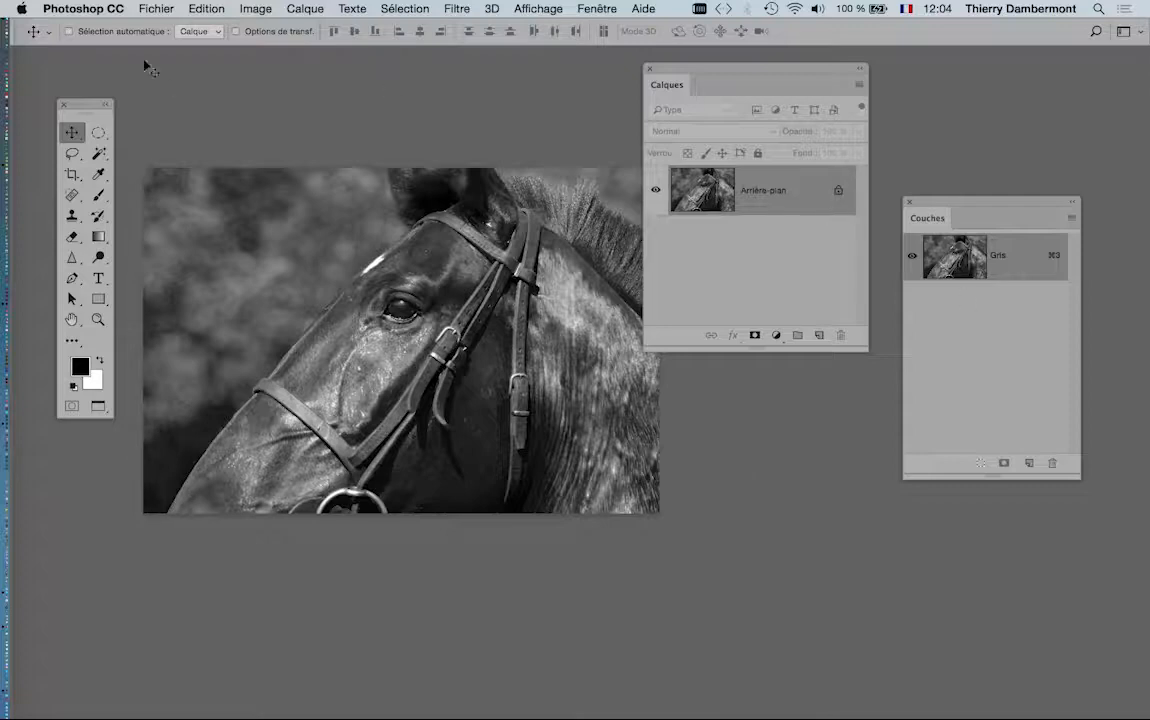
Step: Save the grayscale photo over its JPEG at quality 12 (Maximum) in baseline standard format, and close it
left_click(158, 8)
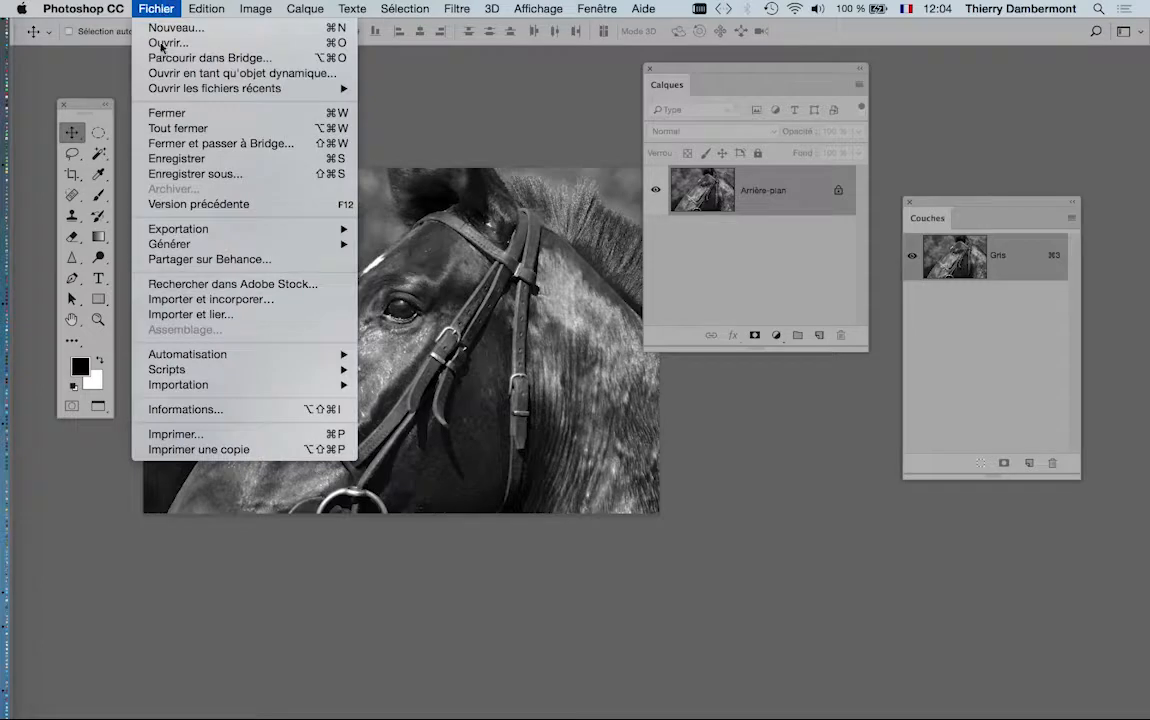
left_click(178, 158)
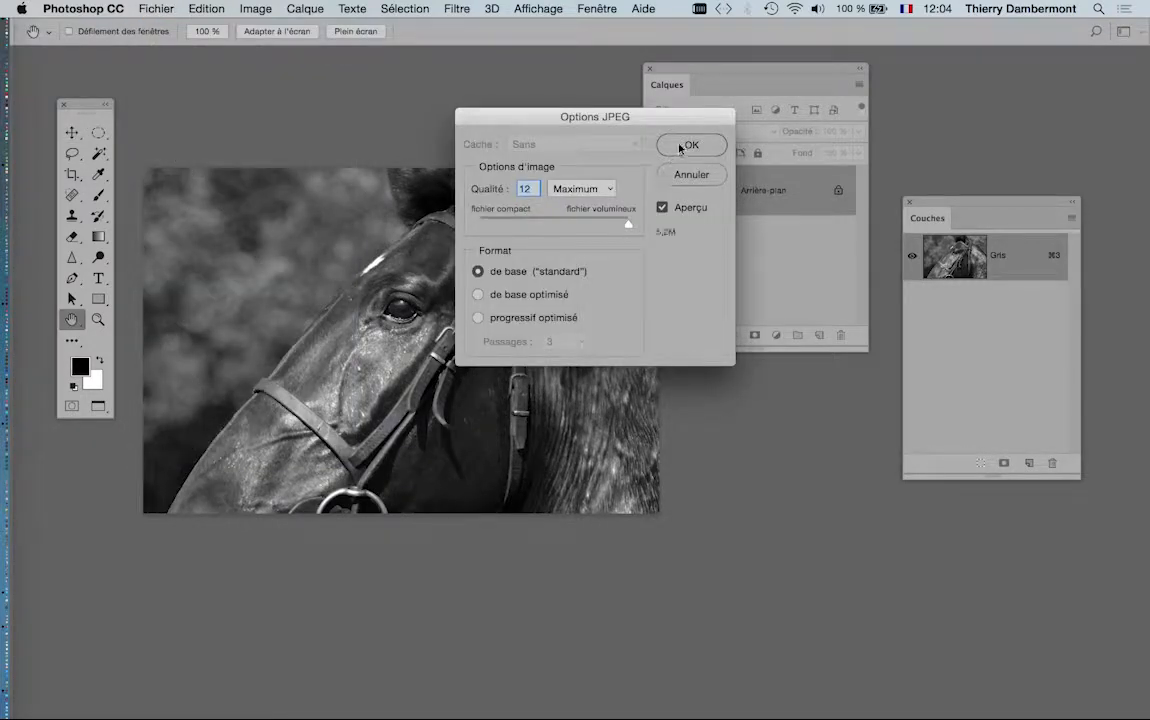
left_click(679, 148)
left_click(146, 8)
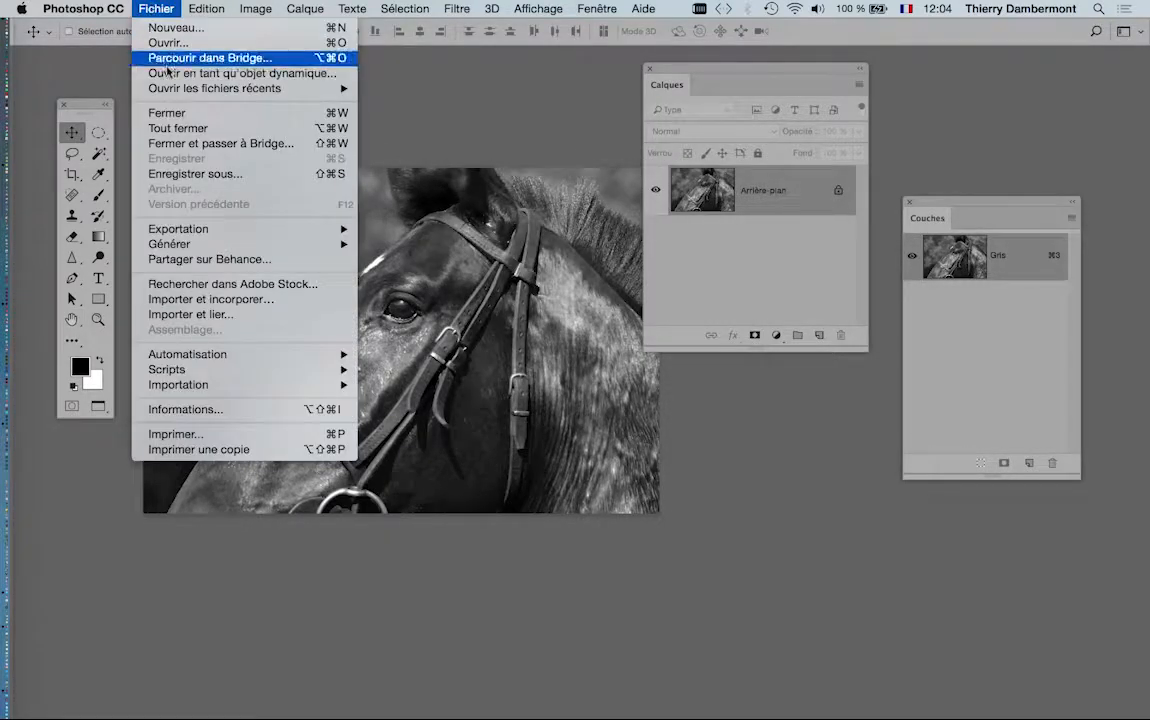
left_click(165, 113)
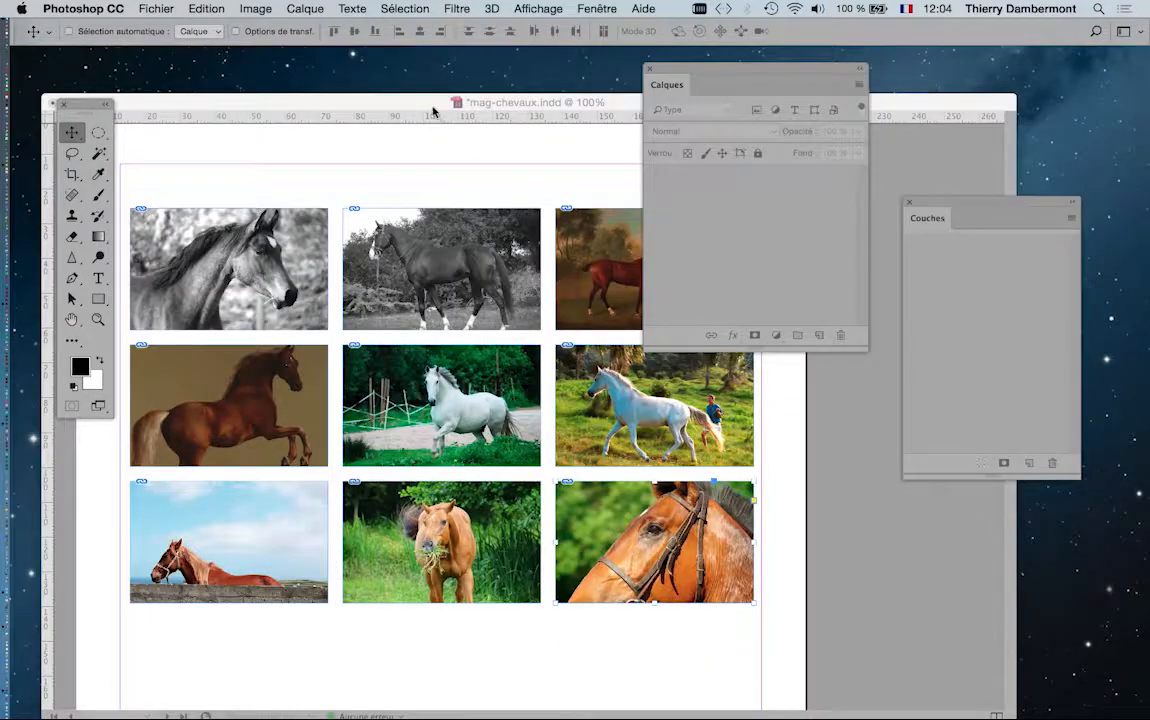
Step: Switch back to mag-chevaux.indd in InDesign and move the Links (Liens) panel clear of the converted horse photo
left_click(433, 111)
left_click_drag(257, 174, 782, 152)
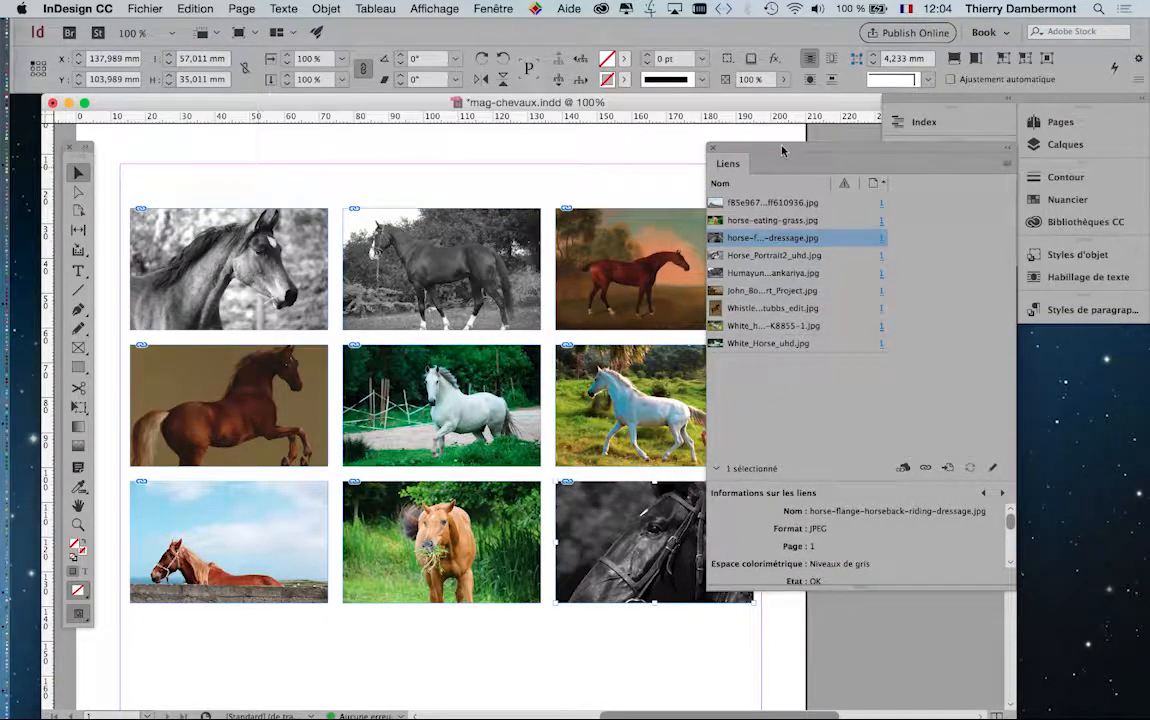
left_click_drag(775, 150, 837, 157)
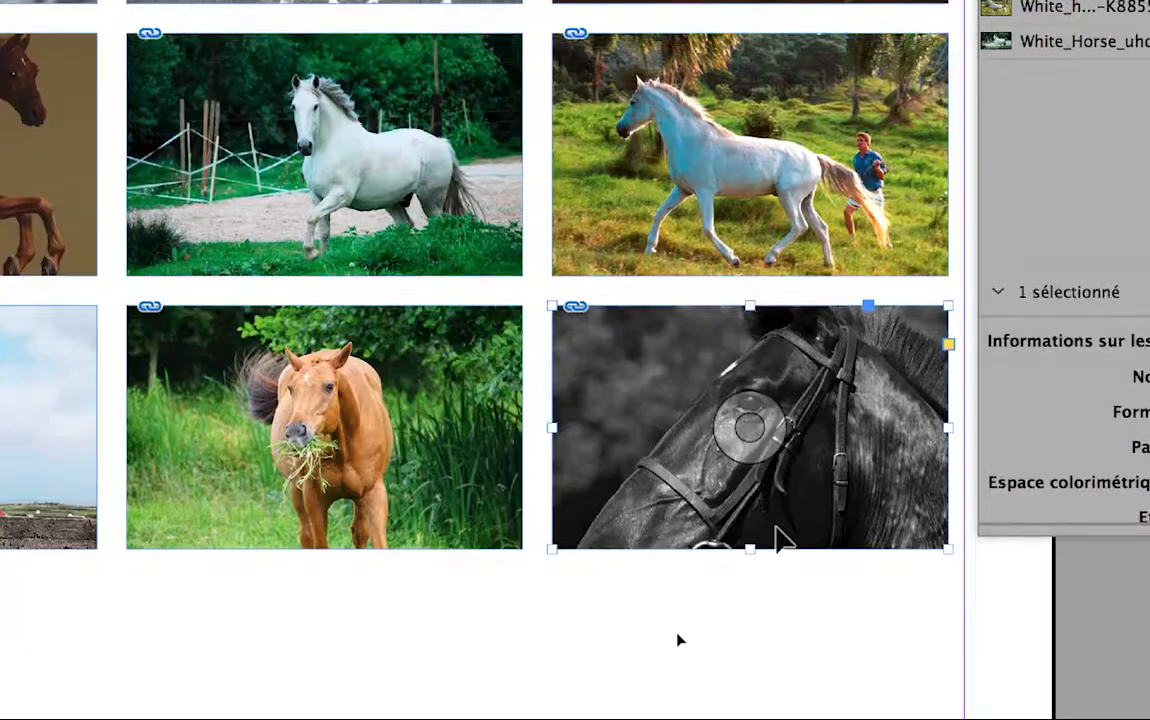
Step: Select the converted horse photo's frame and move the Liens (Links) panel onto the pasteboard, enlarged to show more link information
key("super+shift+a")
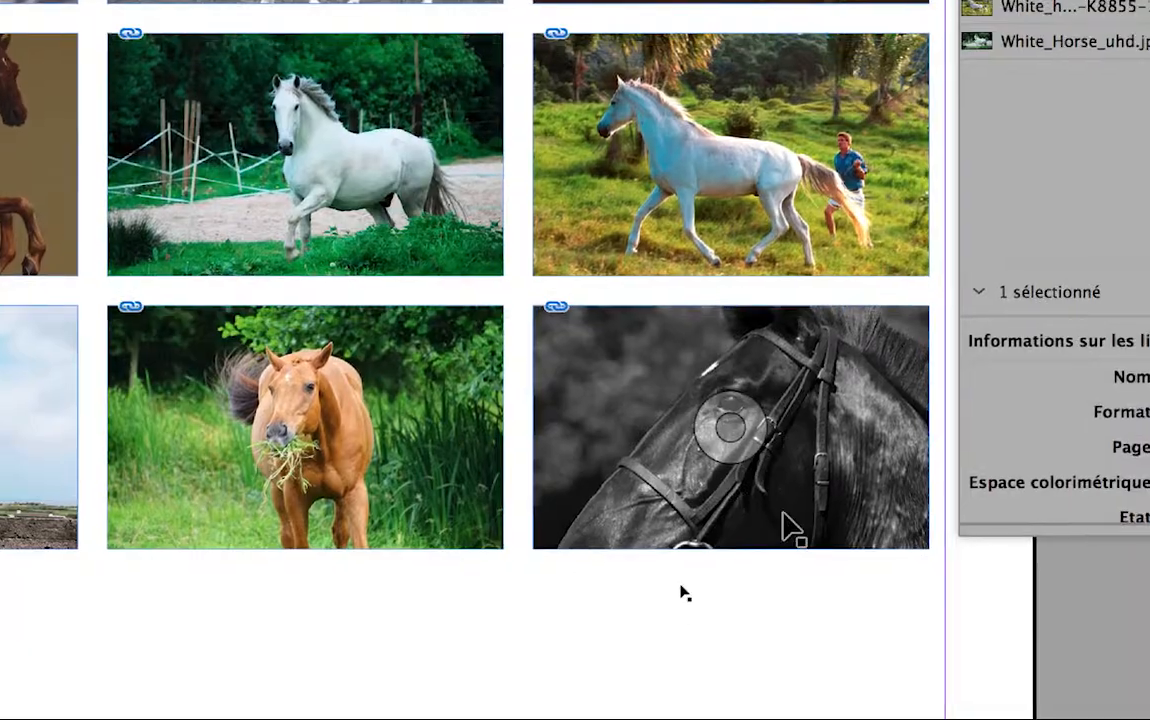
left_click(800, 510)
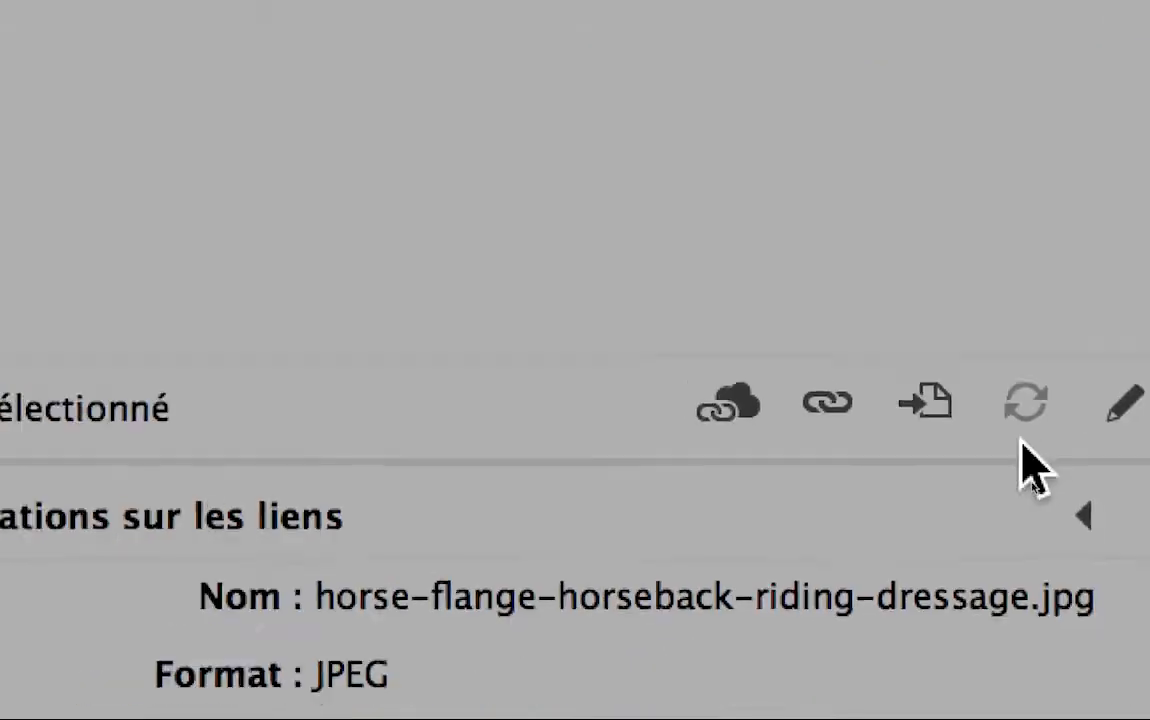
key("super+equal")
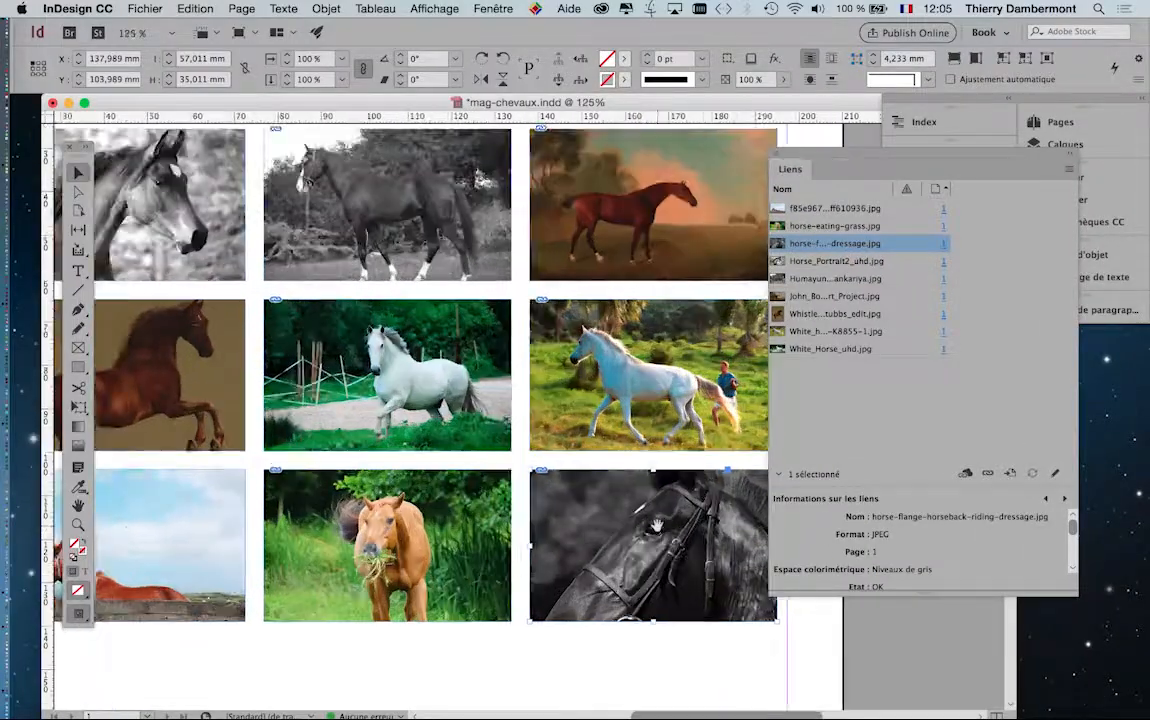
key("super+equal")
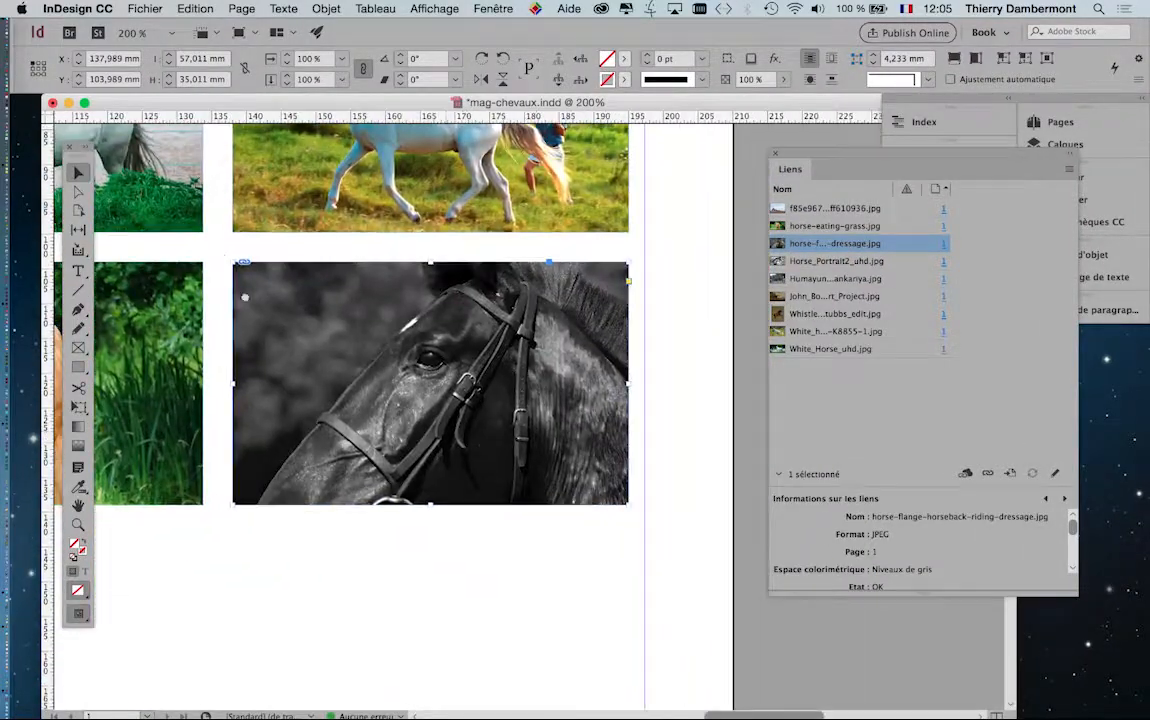
key("super+minus")
key("super+minus")
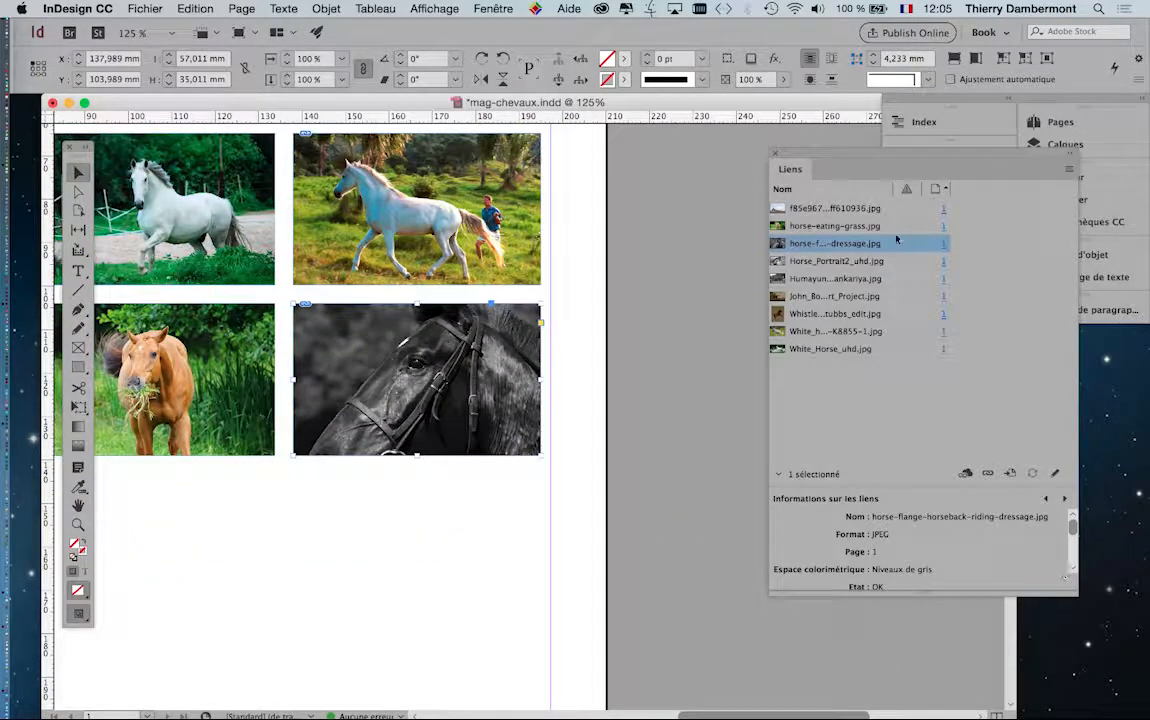
left_click_drag(828, 158, 682, 142)
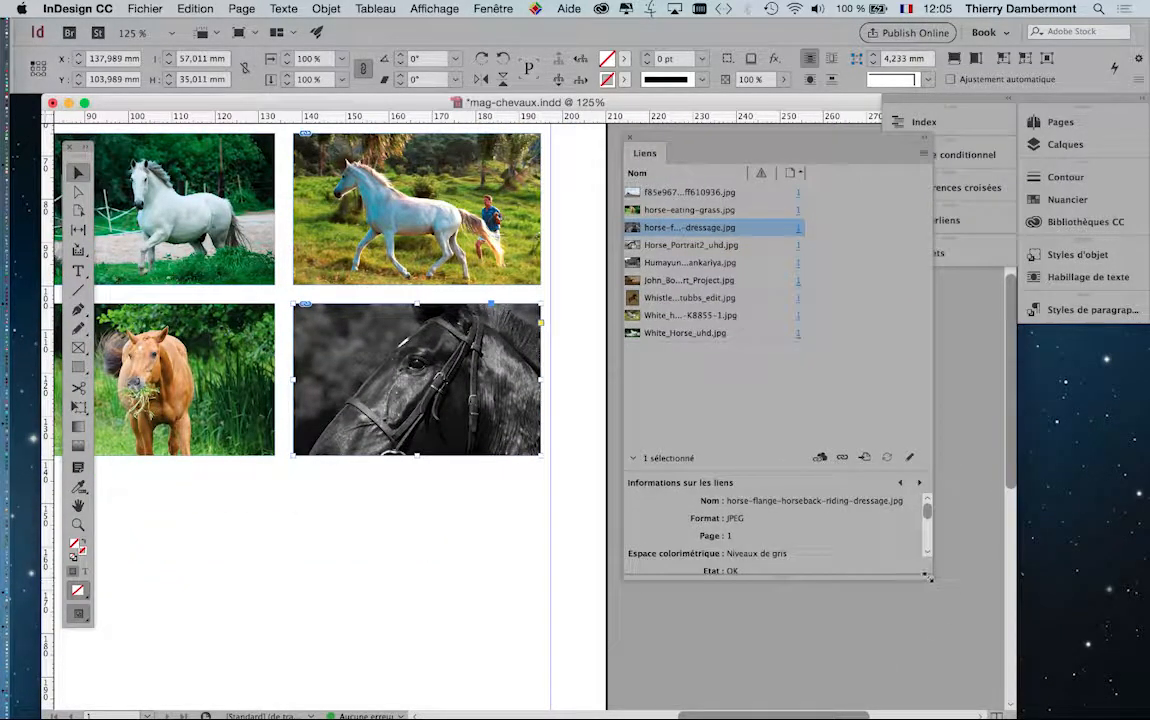
left_click_drag(930, 578, 958, 690)
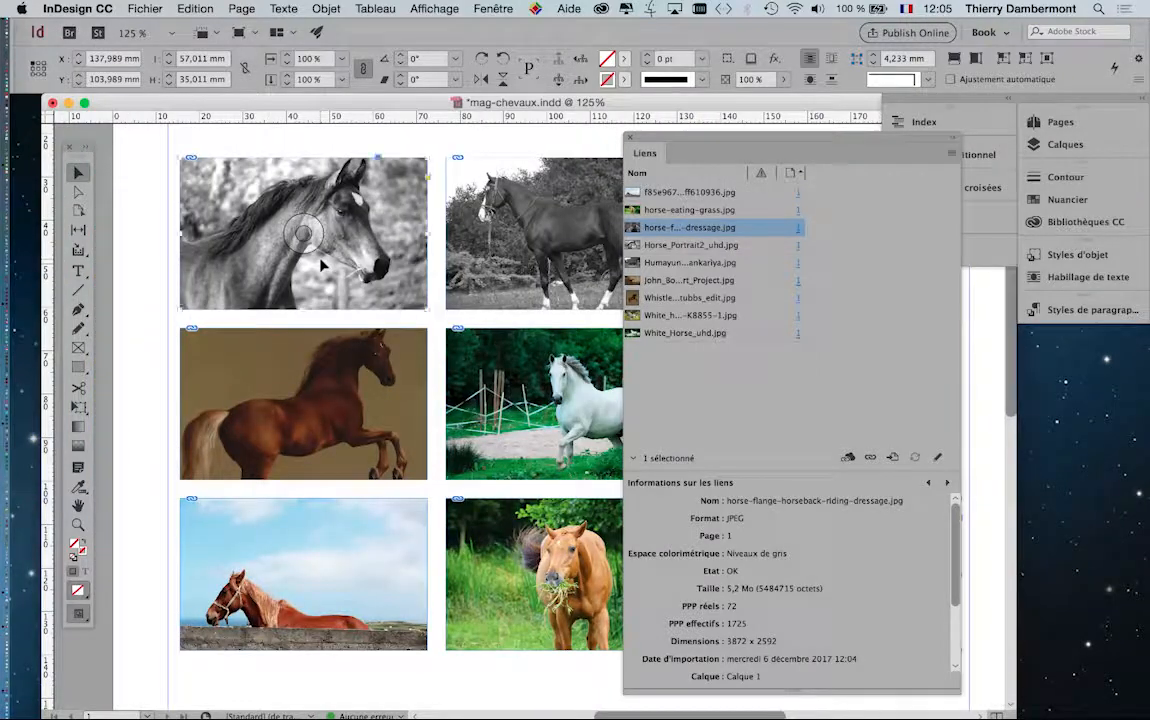
Step: Compare the colour space in the link information of Horse_Portrait2_uhd.jpg with that of the converted dressage horse photo
left_click(322, 265)
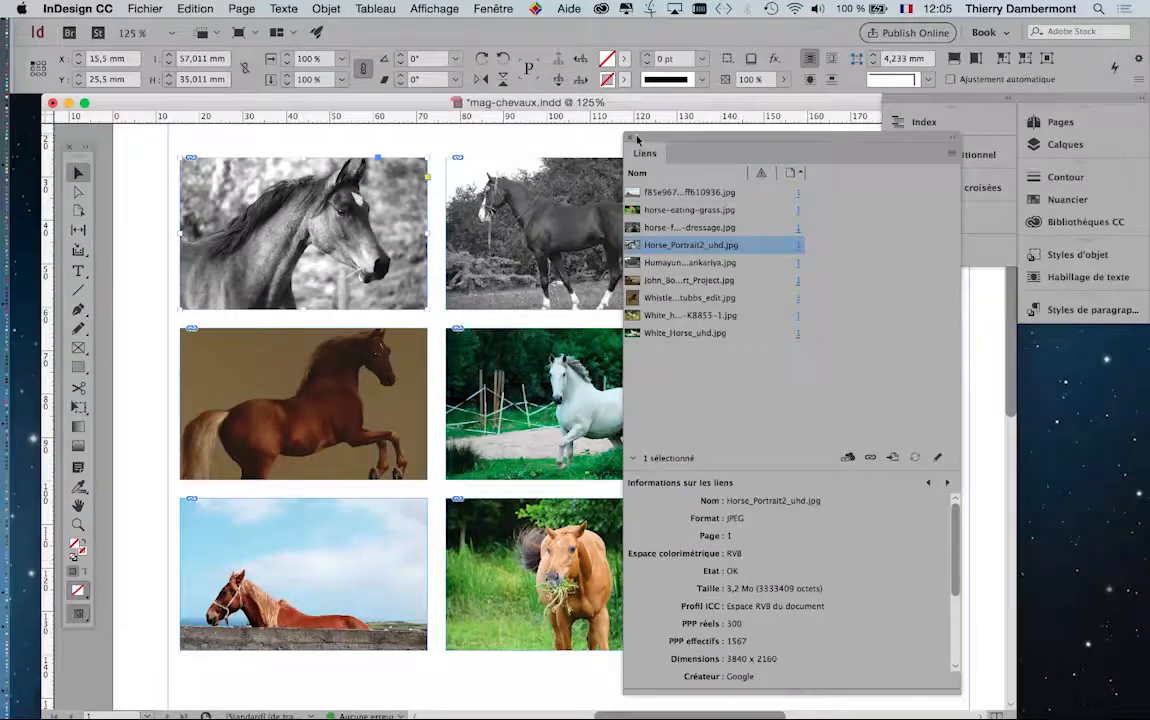
scroll(480, 300, "right", 8)
scroll(480, 300, "down", 4)
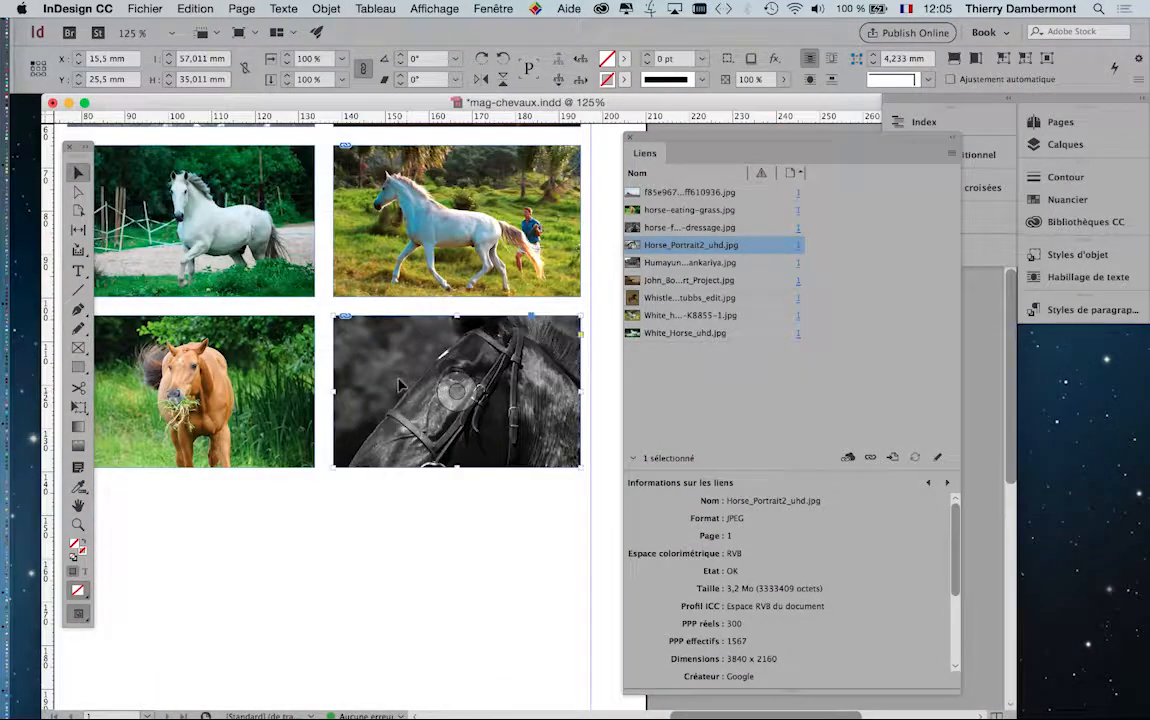
left_click(401, 385)
scroll(407, 379, "right", 5)
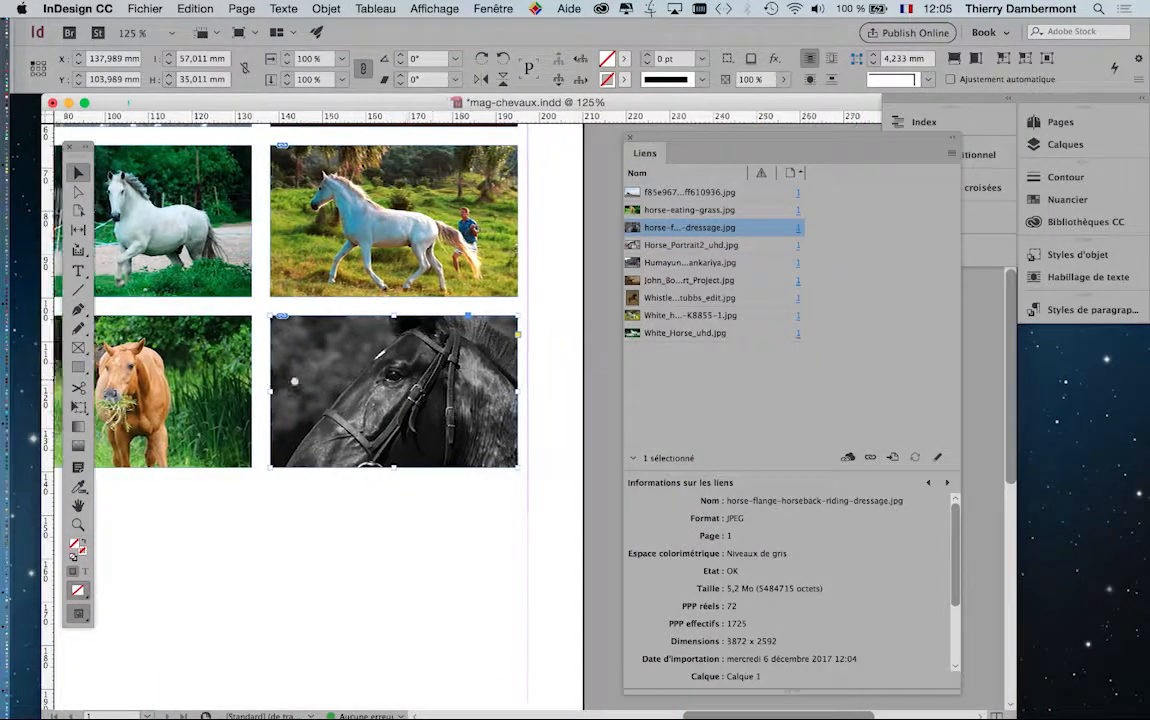
Step: Display the Nuancier (Swatches) panel, move the Links panel down, and detach Nuancier as a separate floating panel
left_click(500, 8)
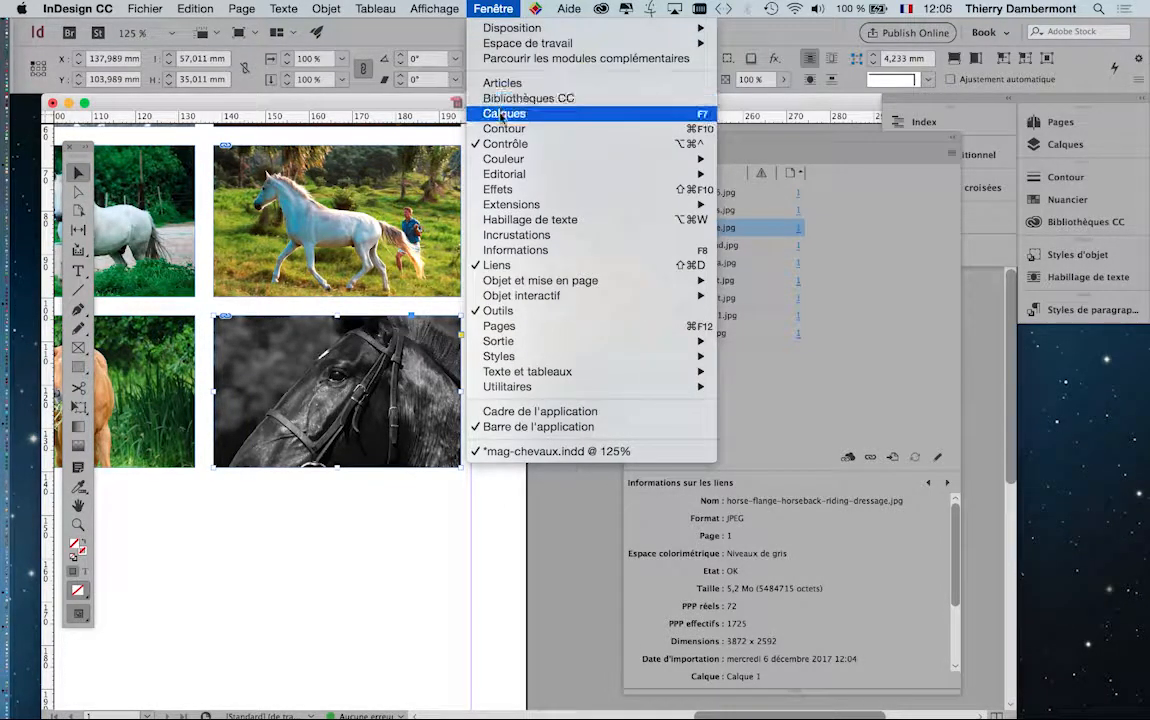
mouse_move(588, 159)
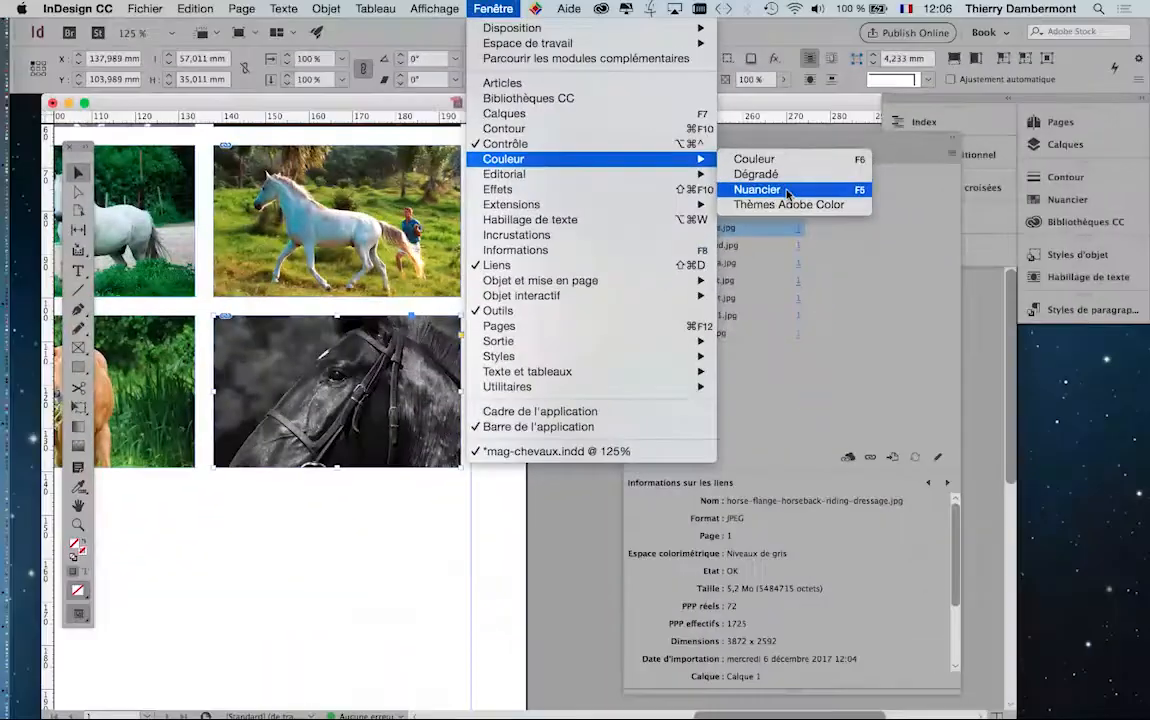
left_click(788, 190)
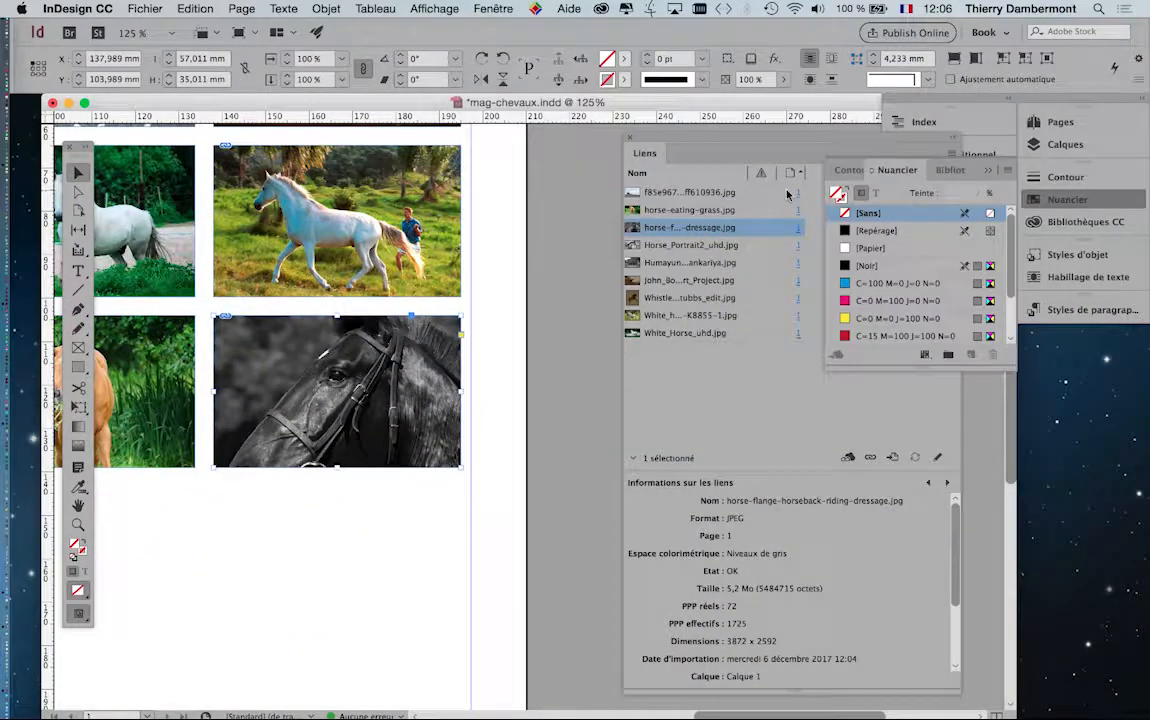
left_click(816, 224)
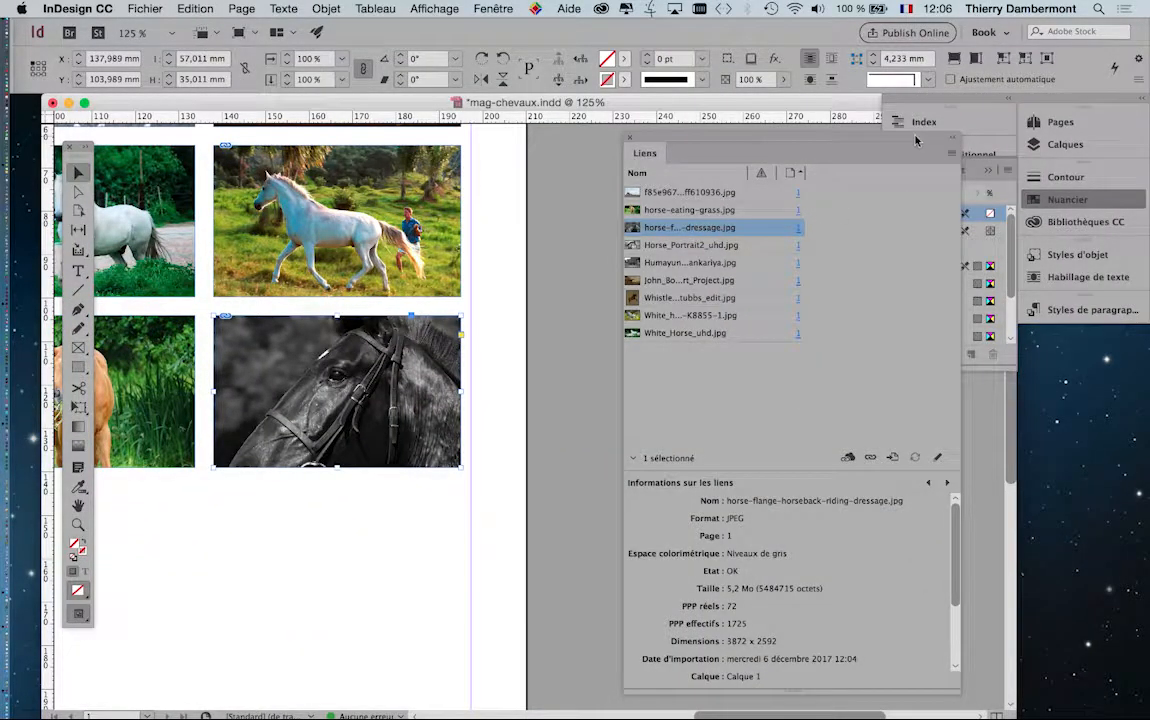
left_click_drag(915, 140, 856, 361)
left_click_drag(904, 172, 556, 170)
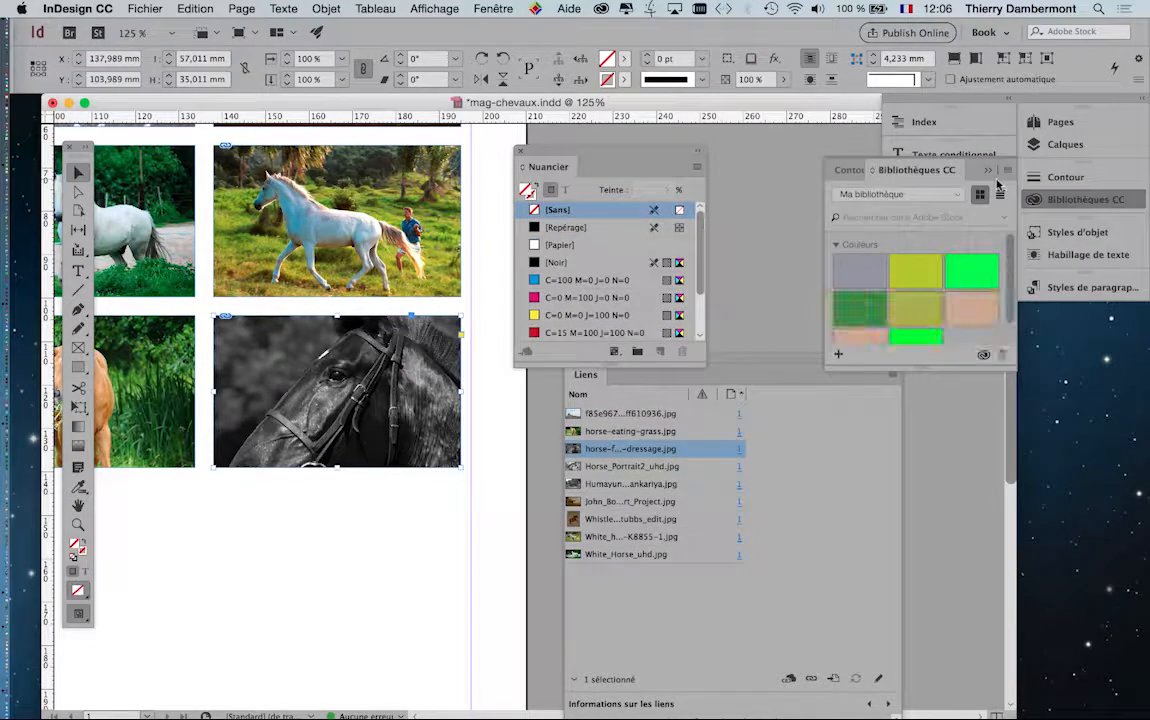
left_click(988, 171)
Step: Place the Nuancier panel beside the grayscale photo, clear of the Links panel, and enlarge it to show all swatches
left_click_drag(632, 156, 605, 146)
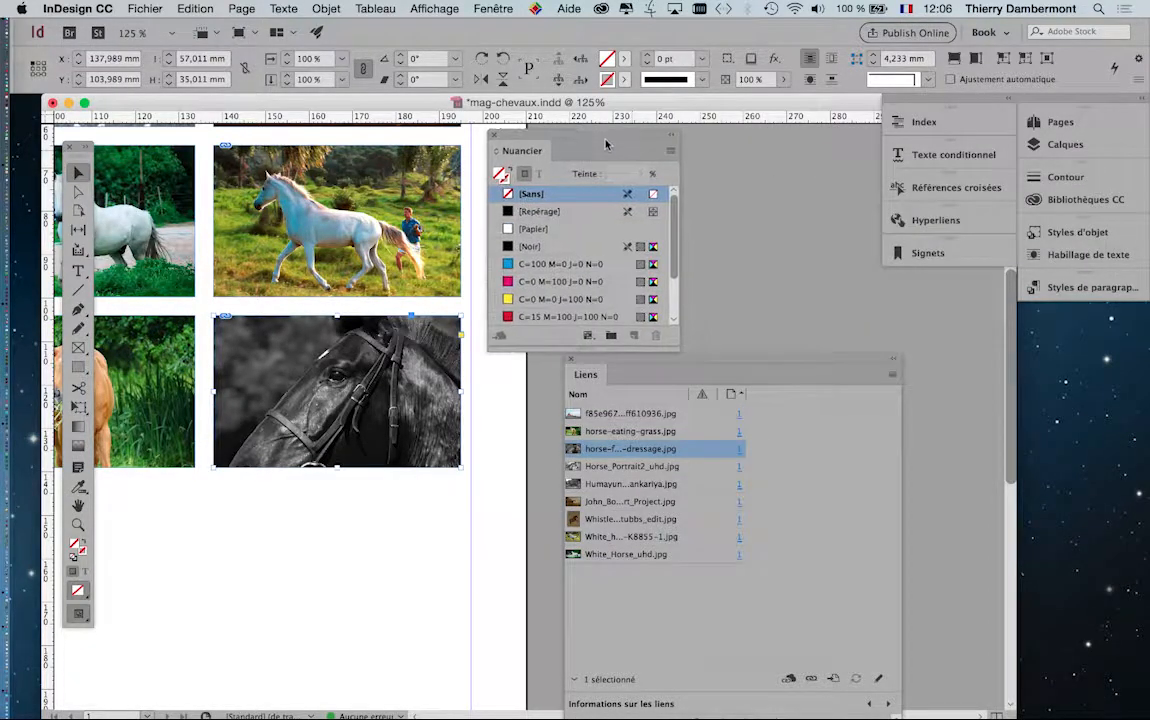
left_click_drag(703, 372, 963, 359)
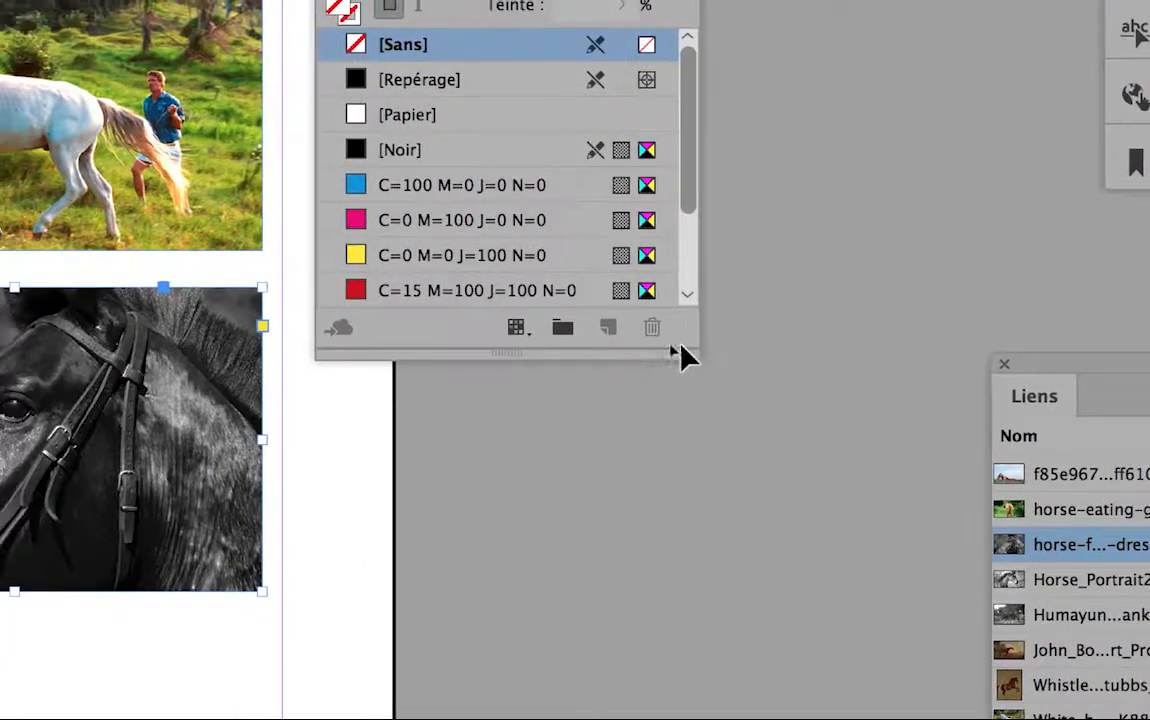
left_click_drag(683, 348, 690, 432)
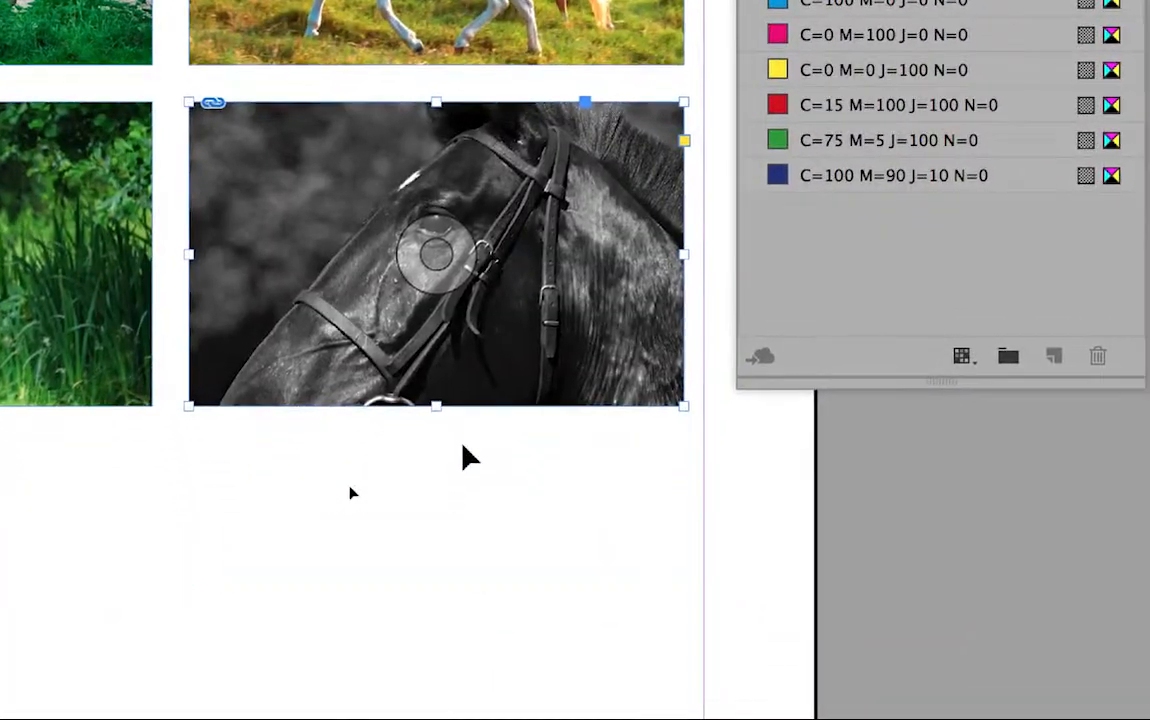
Step: Deselect the grayscale horse photo and reselect its frame, avoiding the content grabber at its centre
left_click(553, 518)
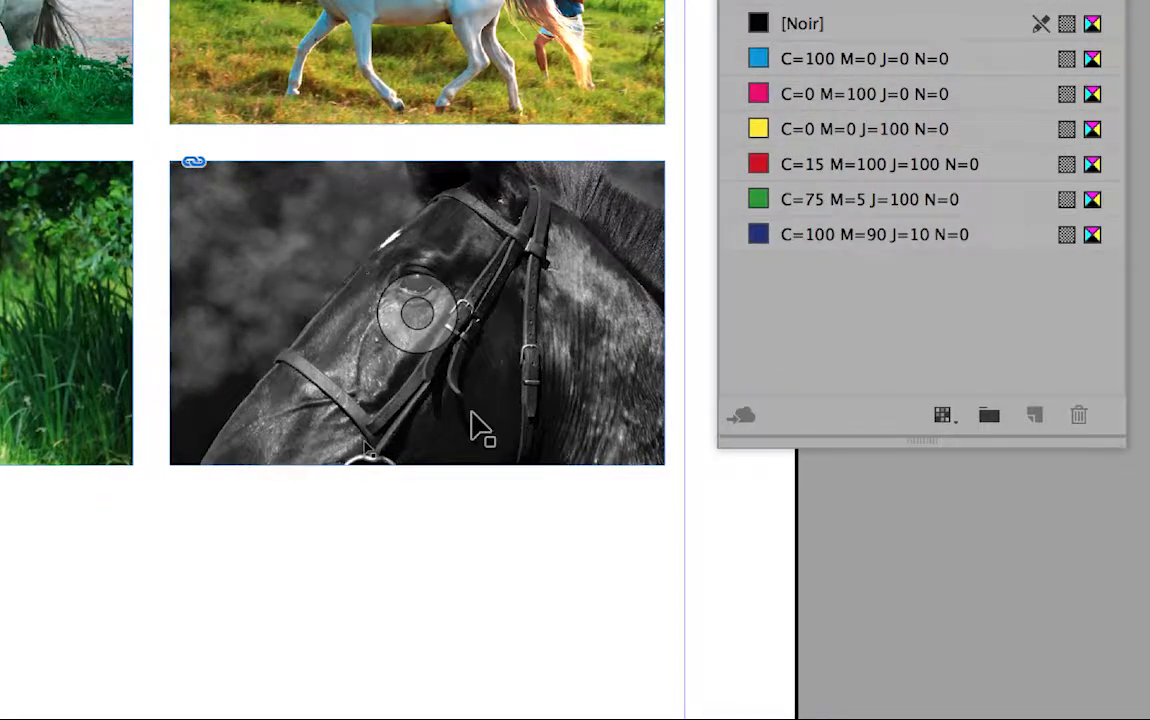
left_click(472, 413)
left_click(464, 506)
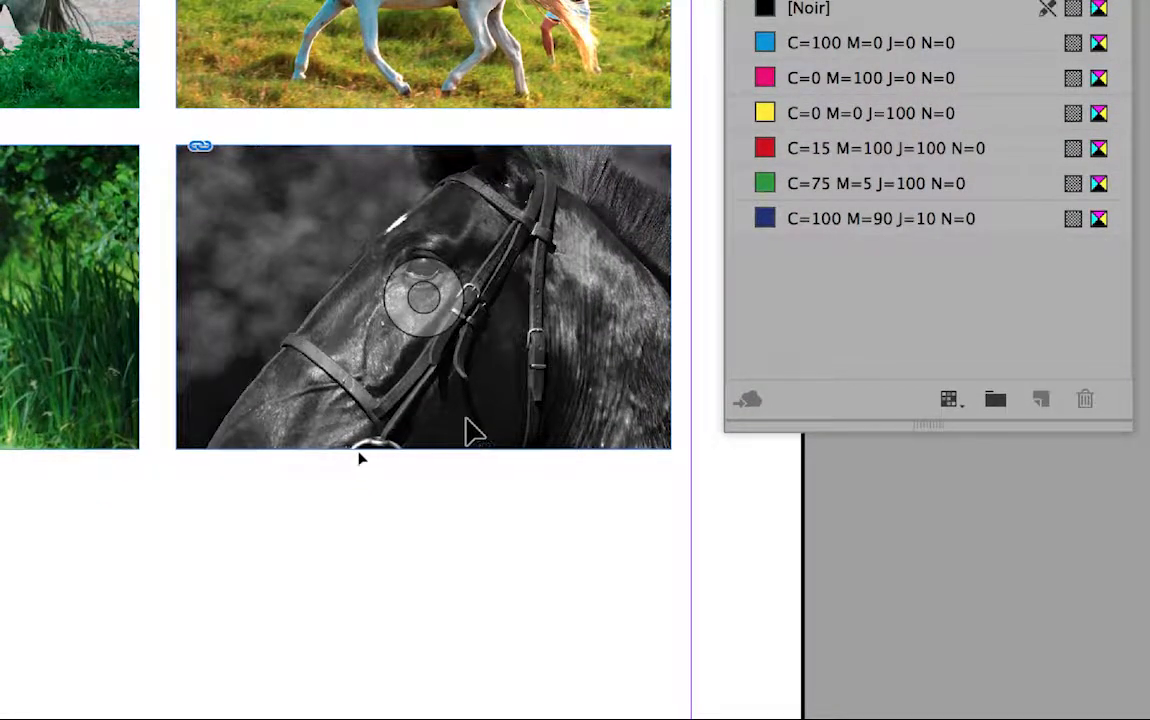
left_click(467, 420)
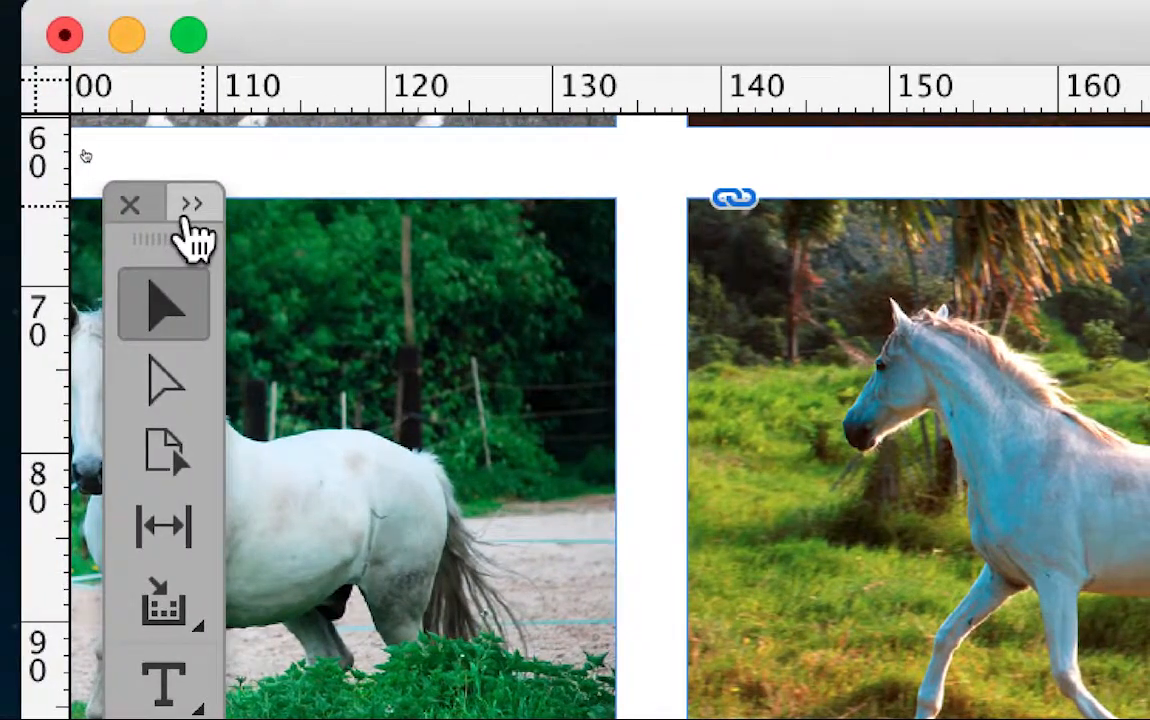
Step: Set the Outils (Tools) panel to its two-column layout and close it
left_click(185, 214)
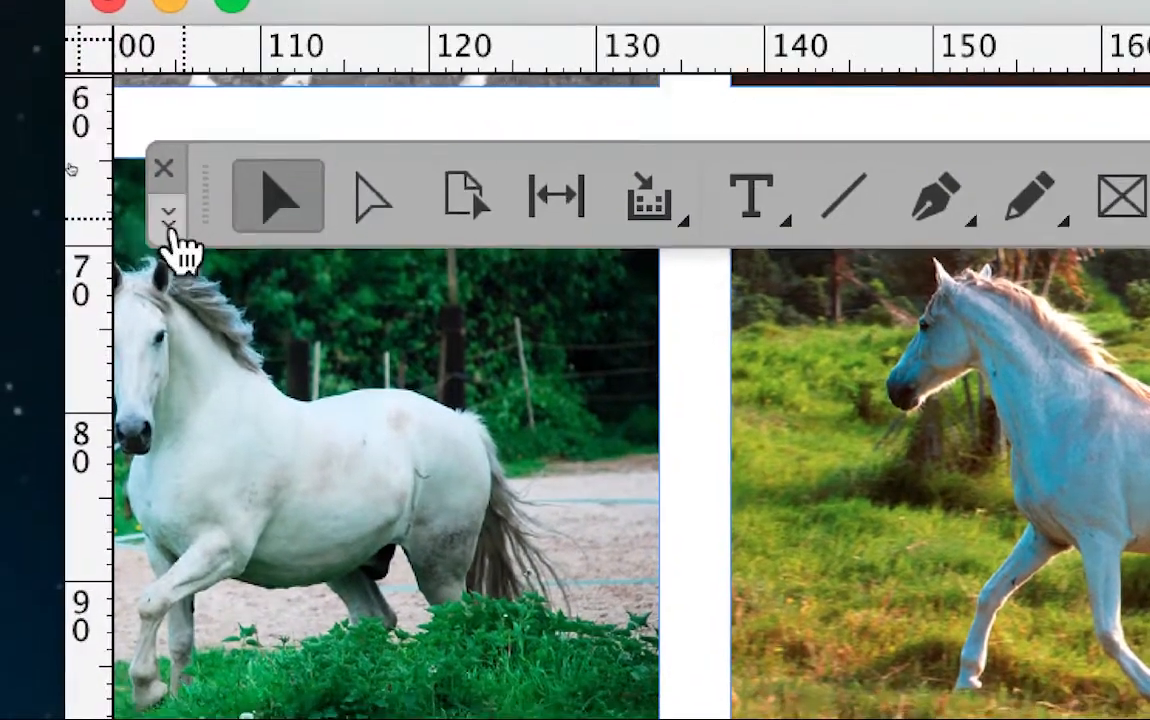
left_click(172, 226)
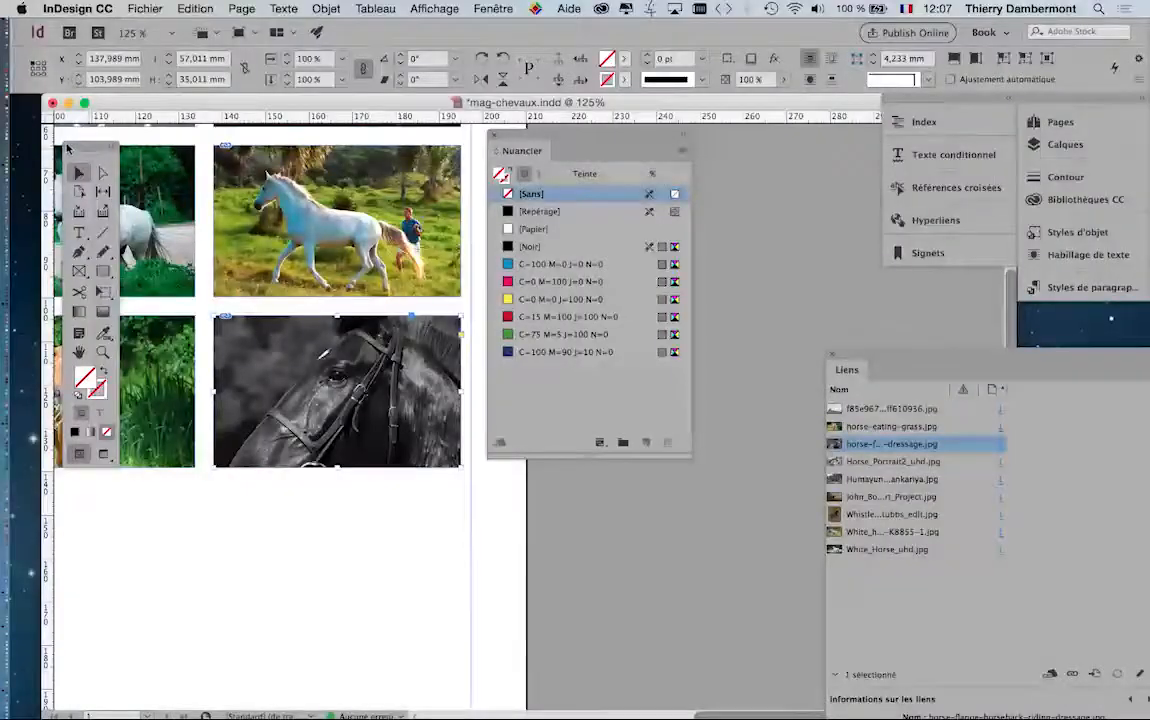
left_click(67, 148)
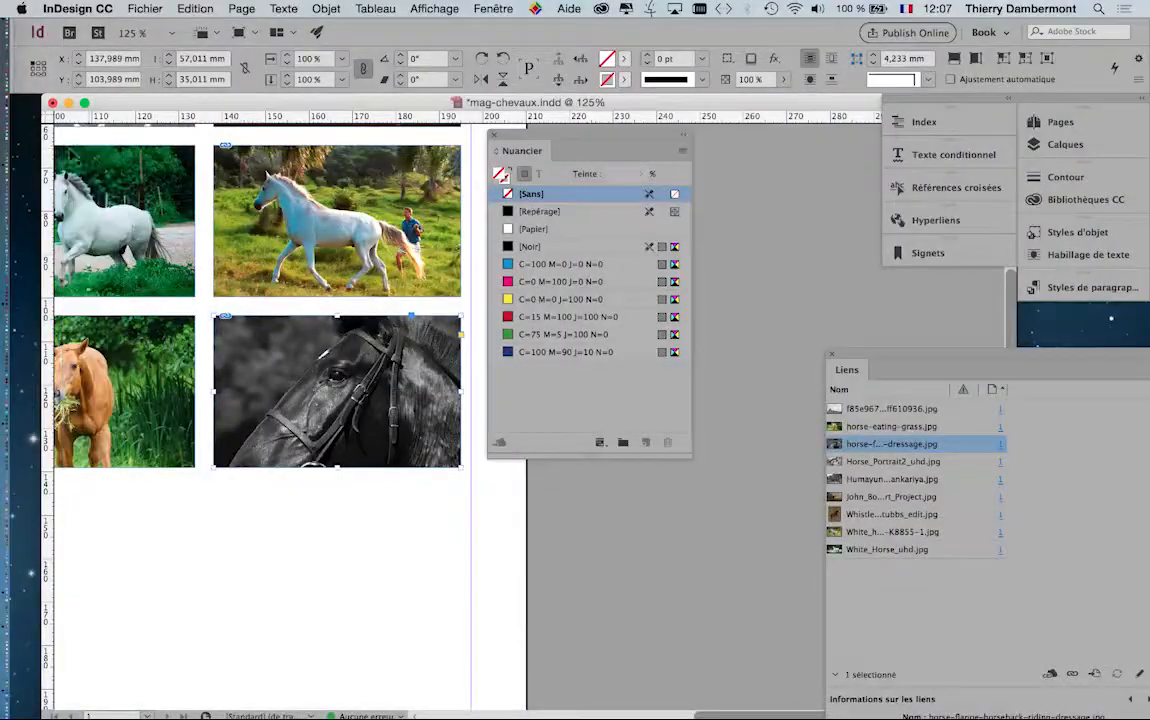
Step: Redisplay the Outils (Tools) panel and place it on the far side of the Nuancier panel from the photo
left_click(490, 8)
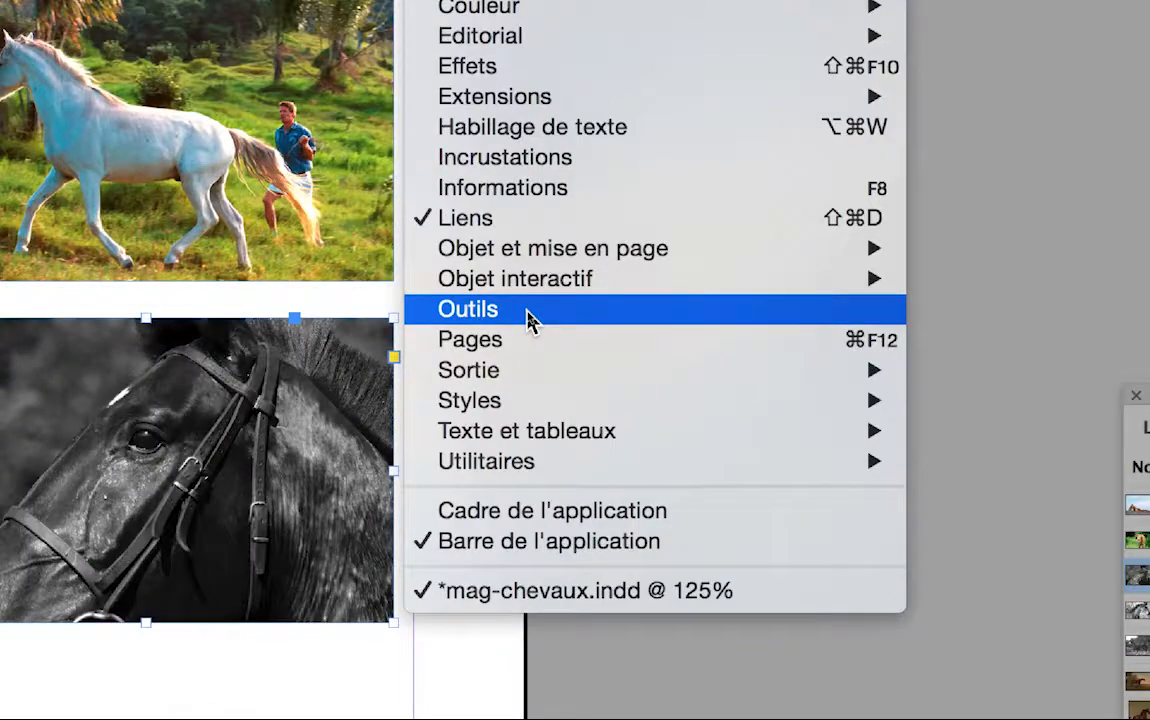
left_click(530, 320)
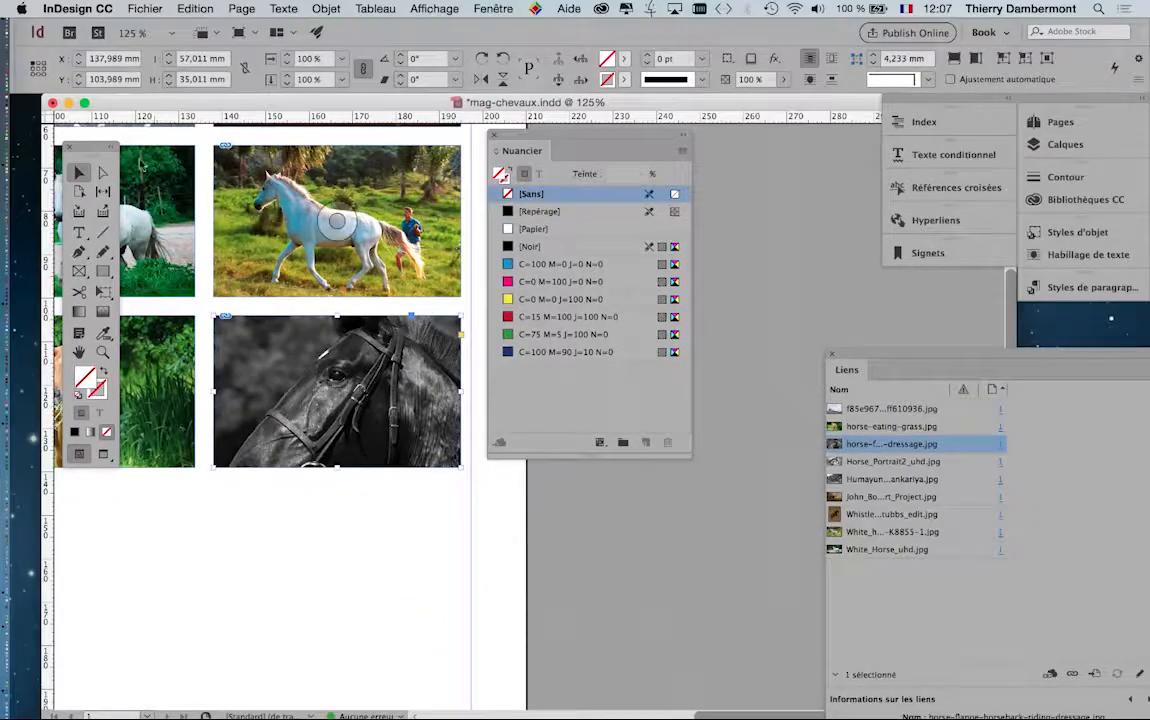
left_click_drag(95, 147, 736, 147)
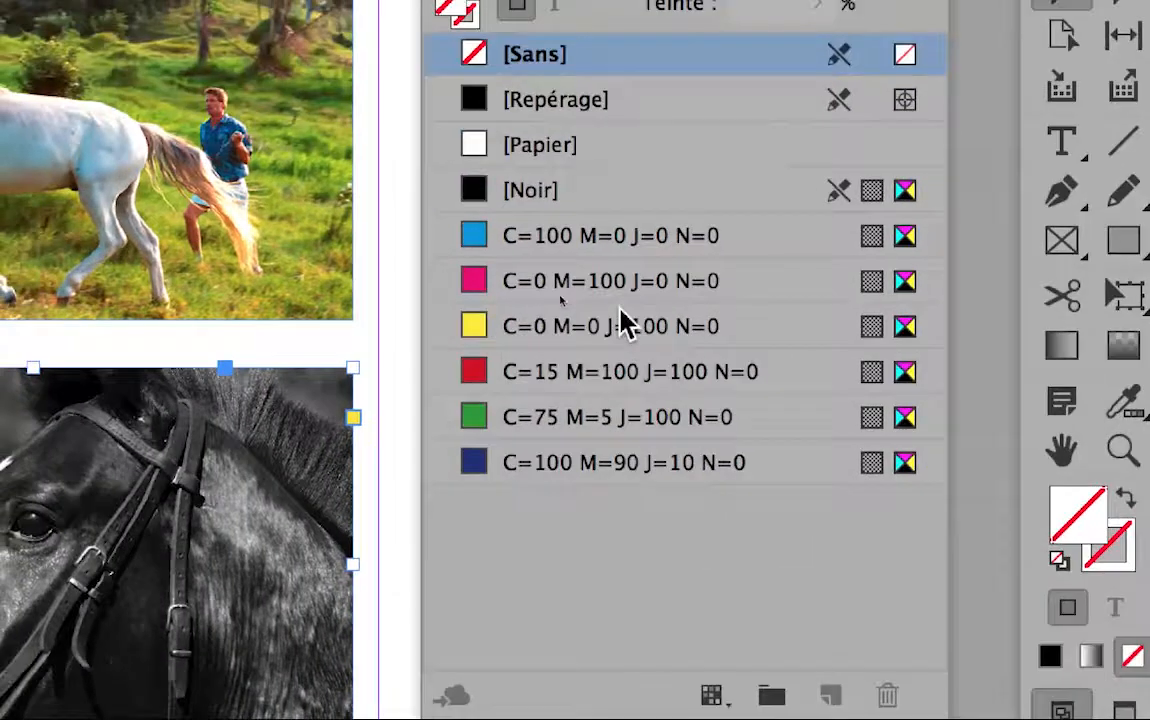
Step: Try the pure yellow, magenta and cyan swatches in turn as the fill of the grayscale photo's frame
left_click(441, 181)
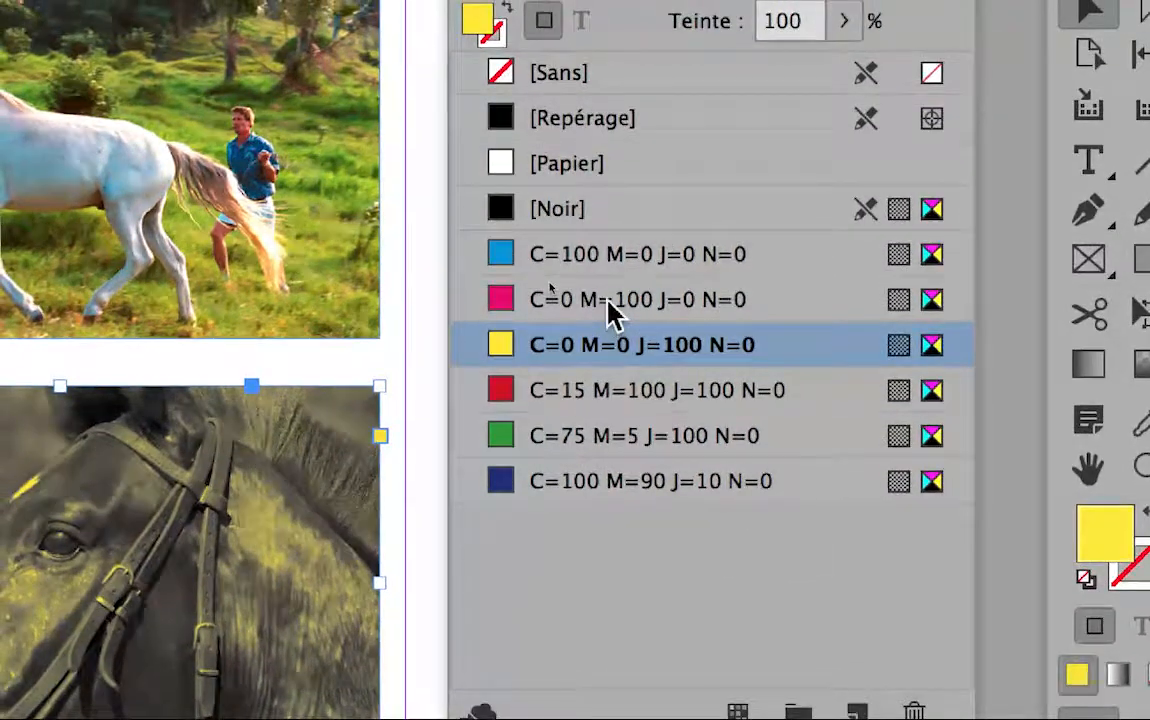
left_click(607, 300)
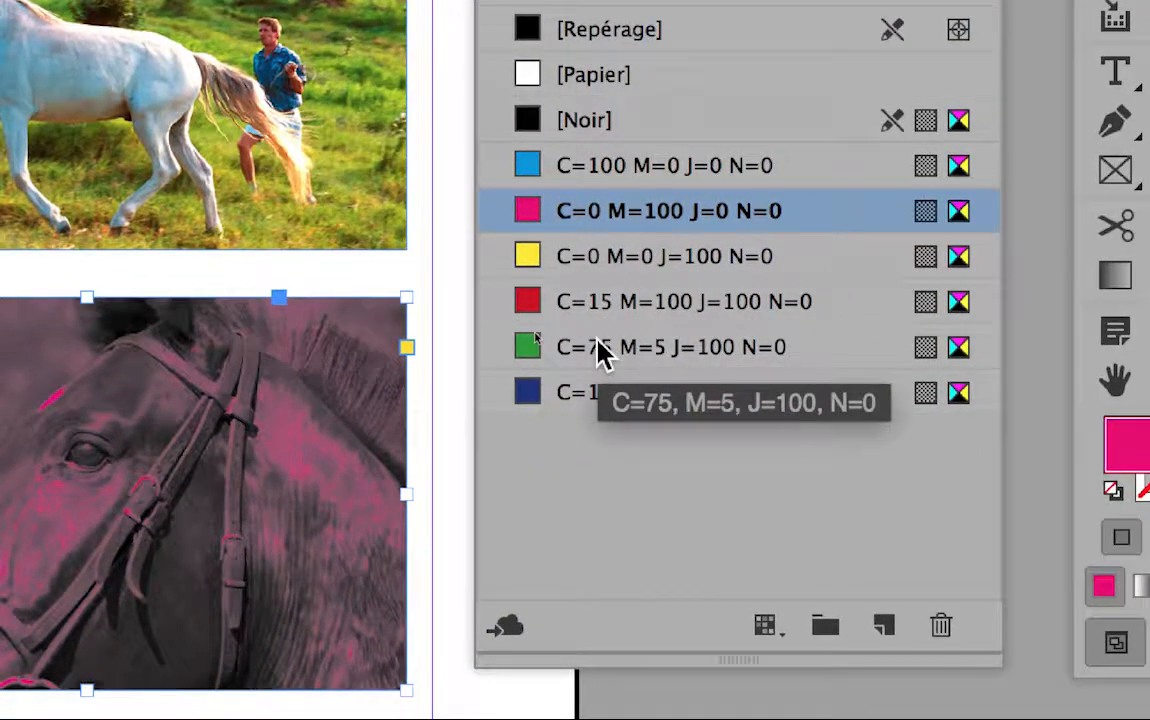
left_click(600, 350)
left_click(582, 175)
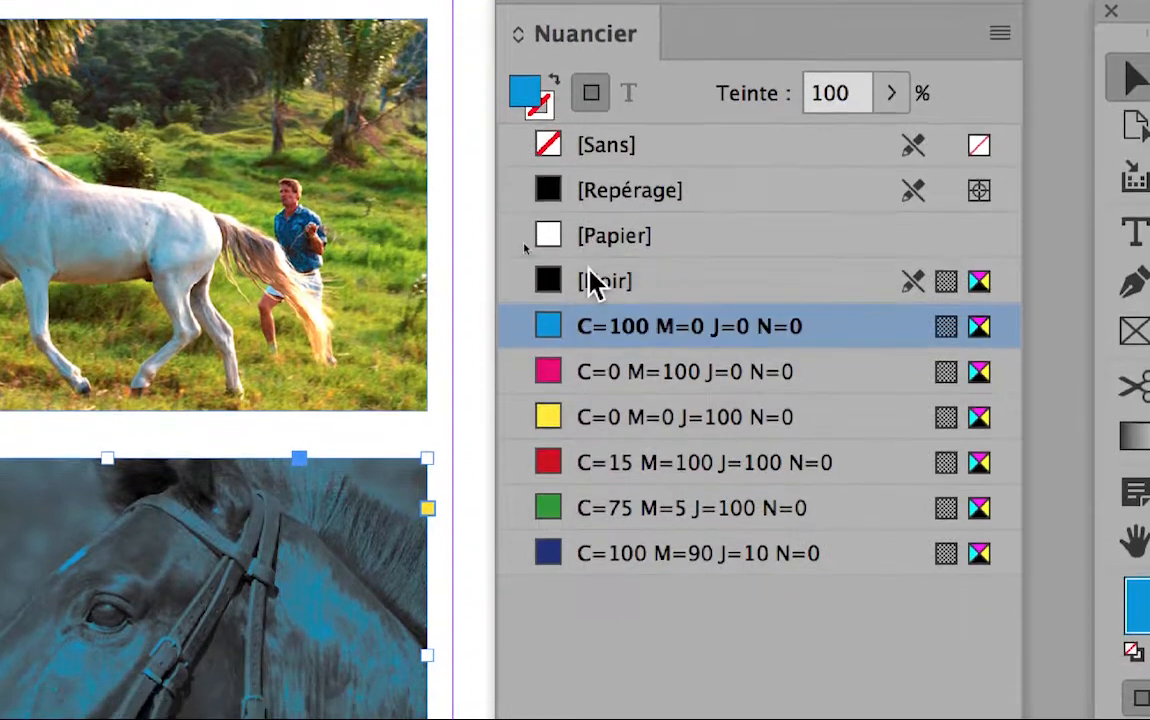
left_click(600, 371)
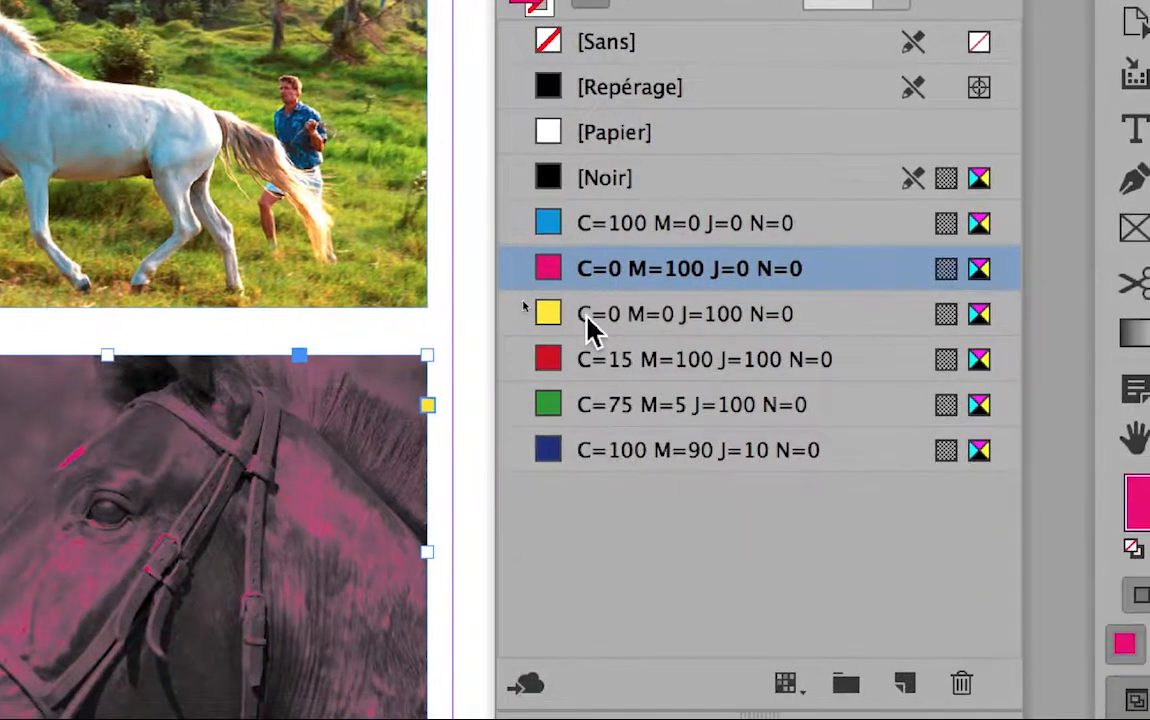
left_click(590, 325)
Step: Try red, dark blue and yellow fills on the grayscale photo's frame, ending with the red swatch C=15 M=100 J=100 N=0
left_click(580, 360)
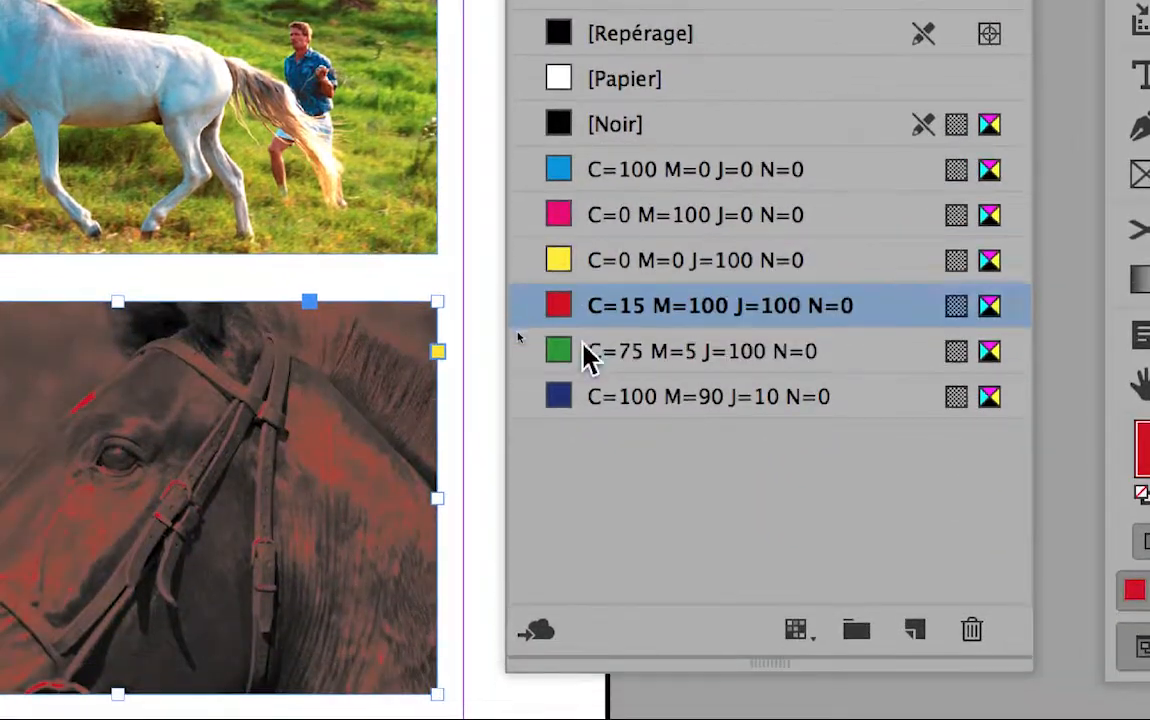
left_click(582, 405)
left_click(590, 367)
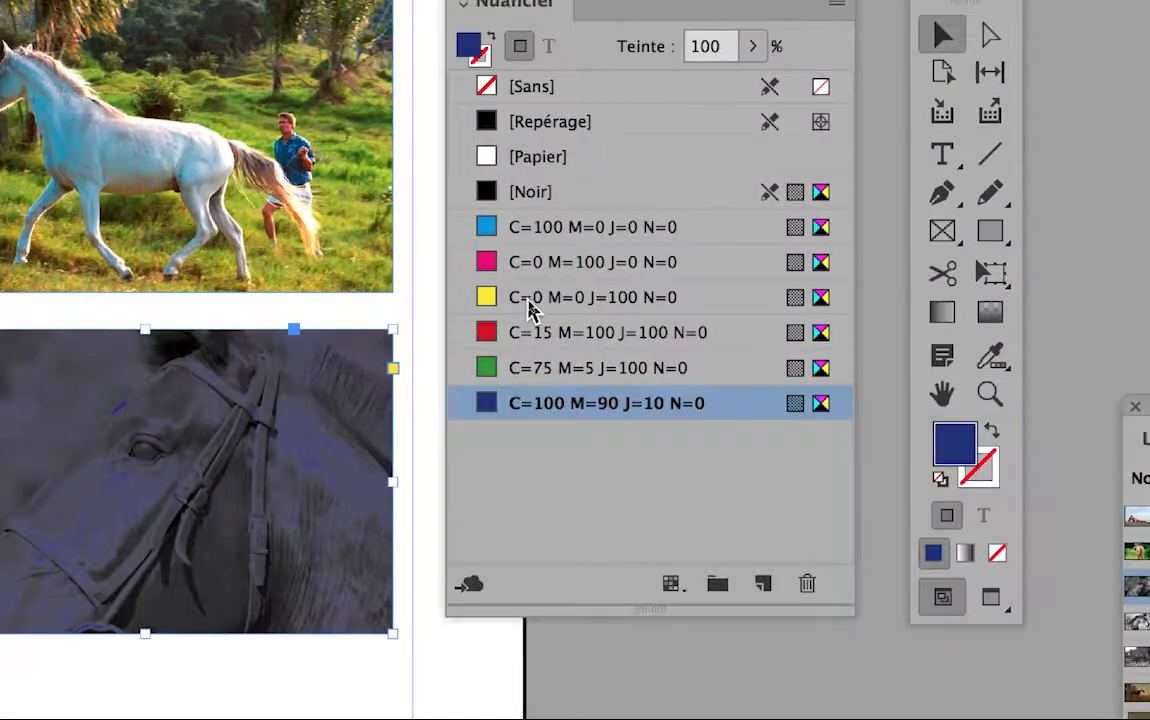
left_click(529, 303)
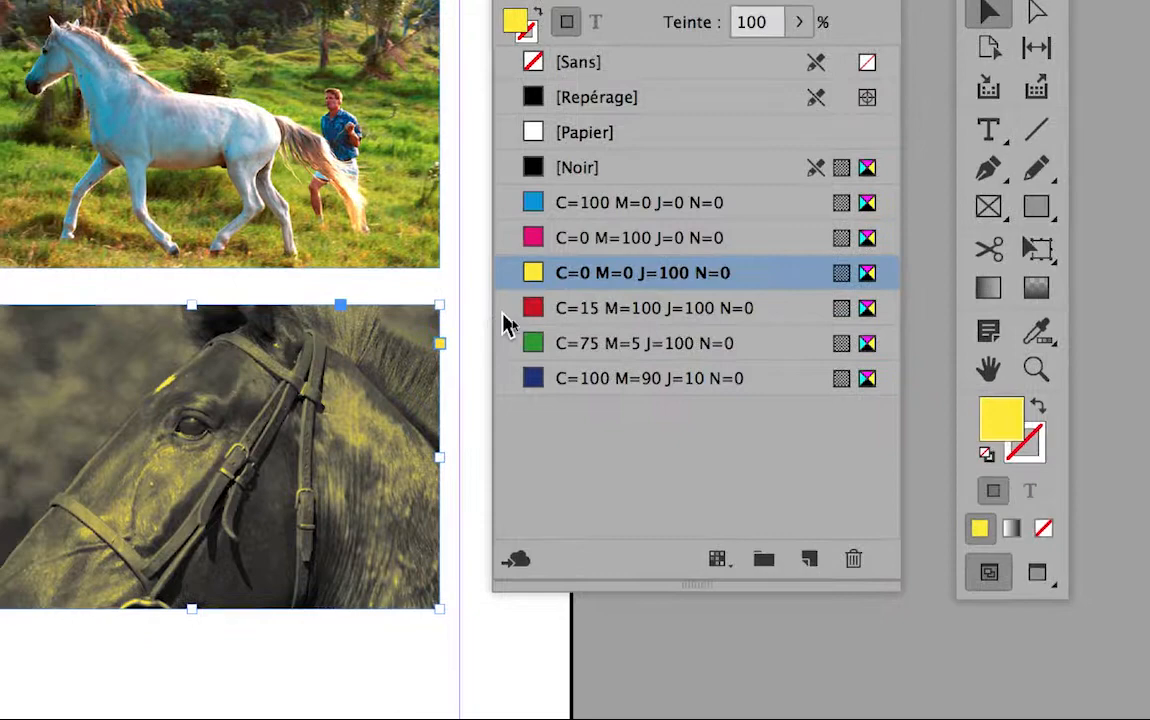
left_click(528, 334)
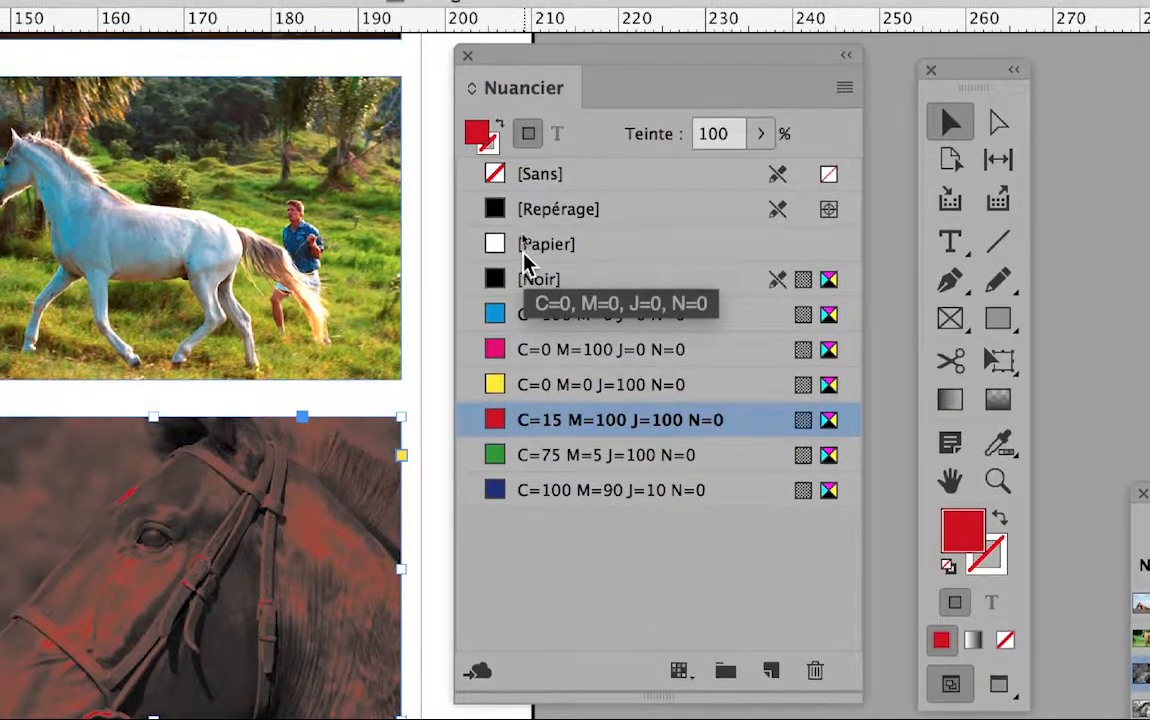
Step: Reset the photo frame's fill to [Papier] and try swatches on the grayscale image itself, ending with magenta C=0 M=100 J=0 N=0
left_click(527, 262)
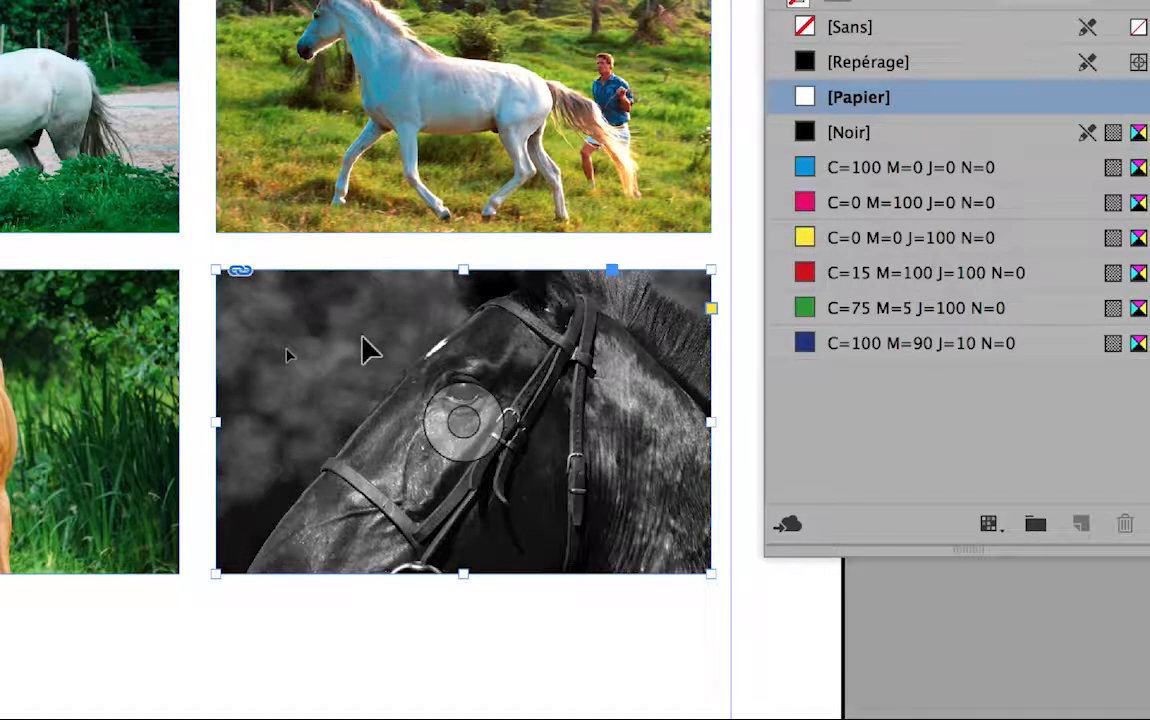
double_click(362, 337)
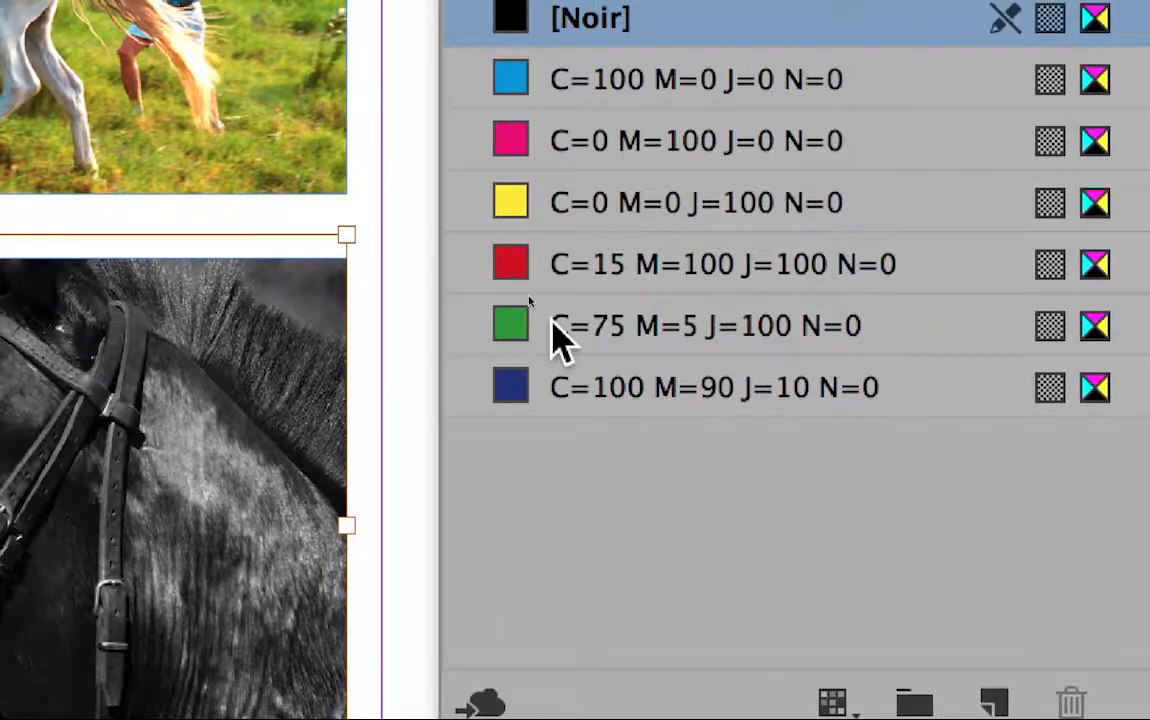
left_click(590, 208)
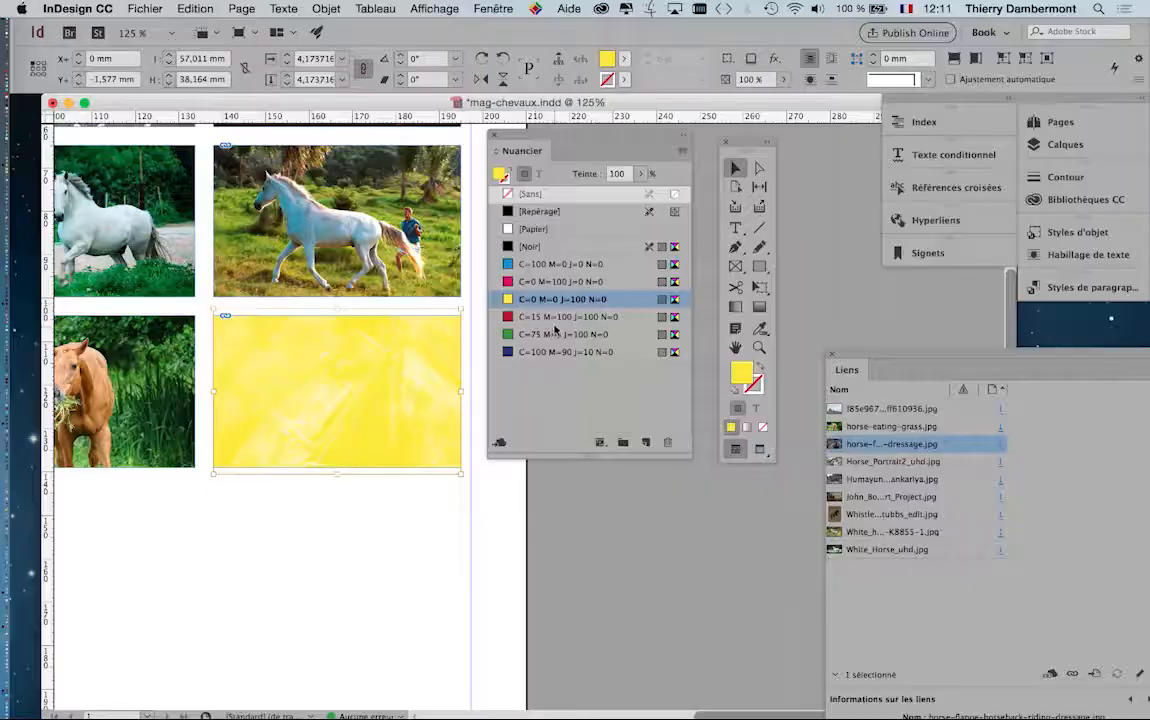
left_click(600, 367)
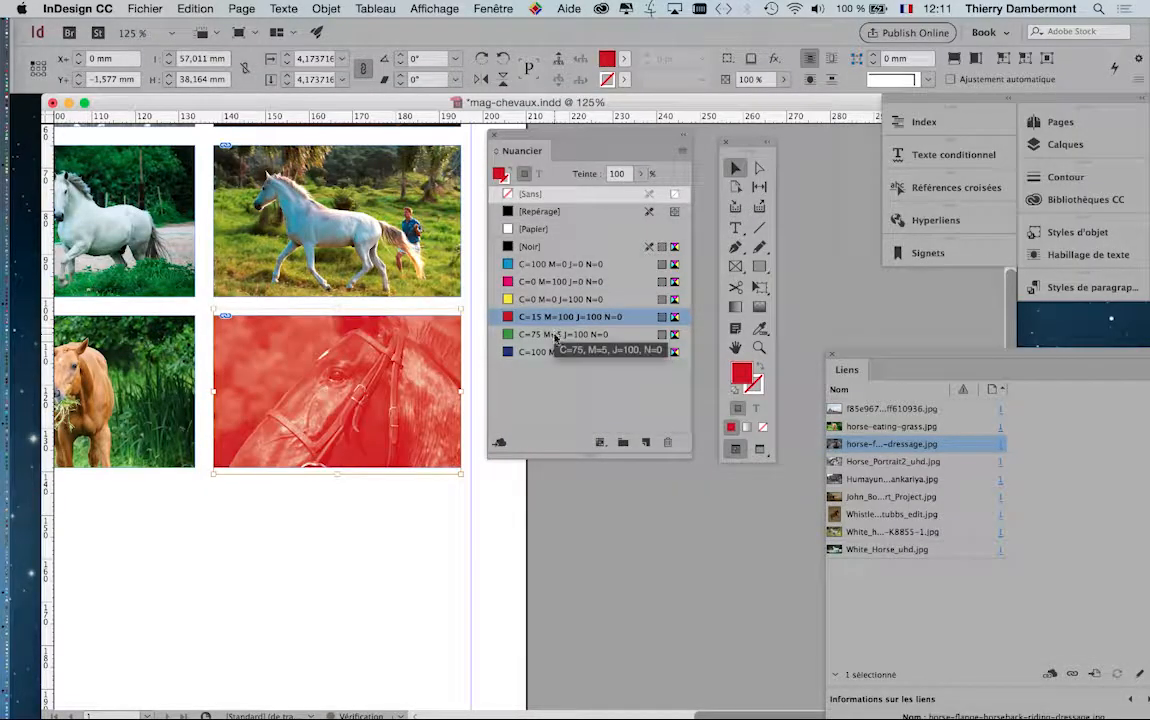
left_click(556, 334)
left_click(549, 265)
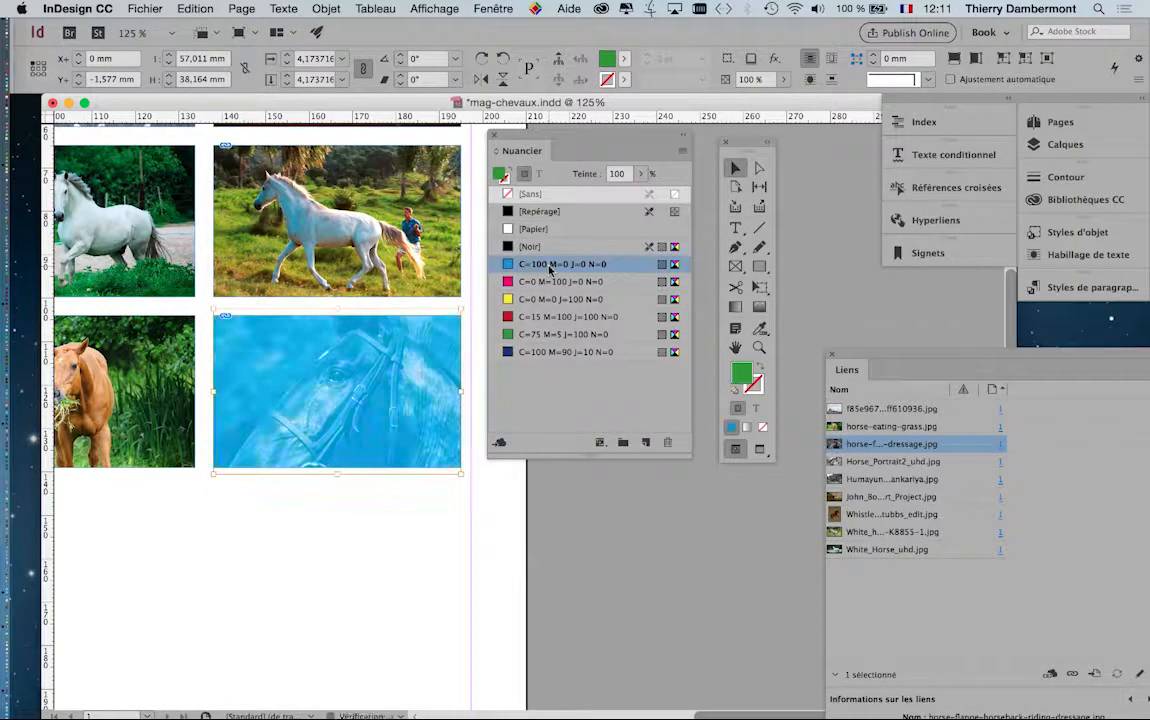
left_click(547, 282)
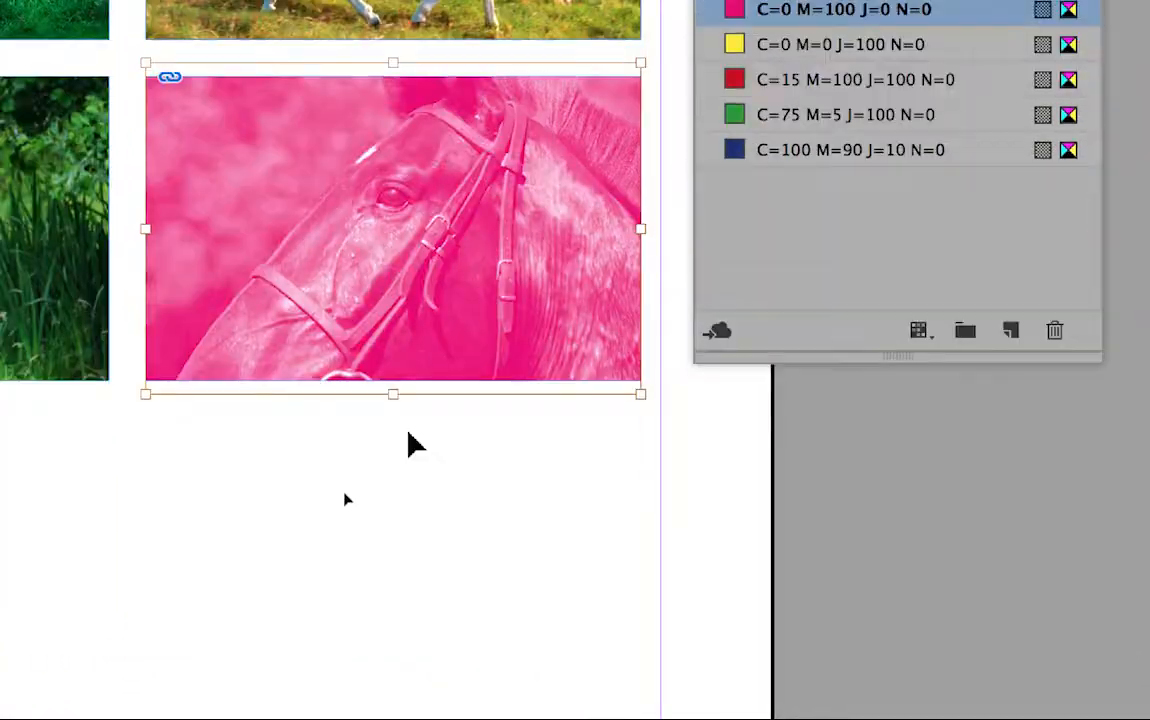
left_click(364, 672)
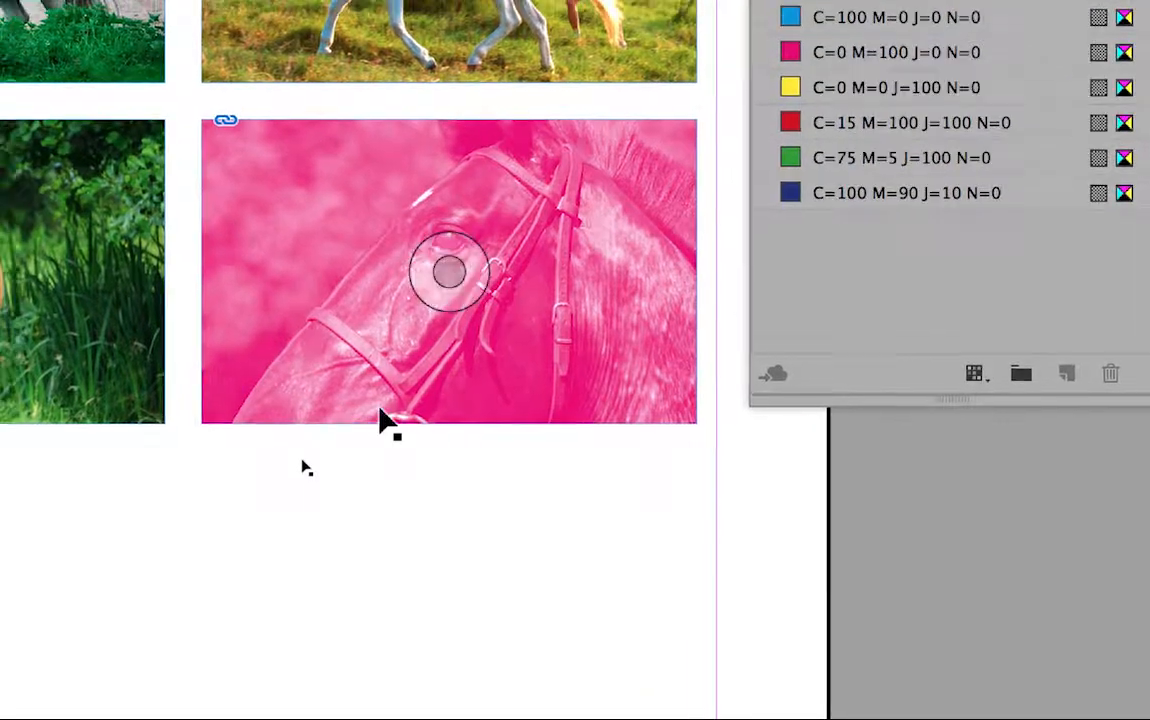
Step: Fill the magenta photo's frame with yellow C=0 M=0 J=100 N=0 and inspect the two-colour effect up close
left_click(379, 409)
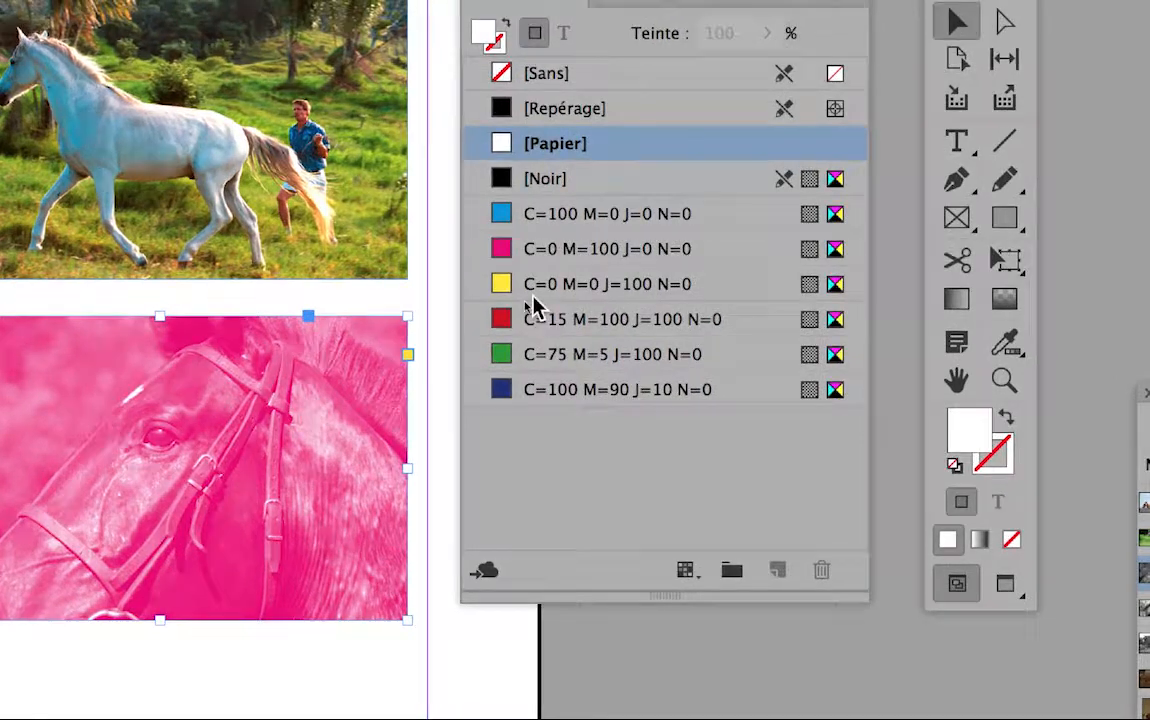
left_click(518, 262)
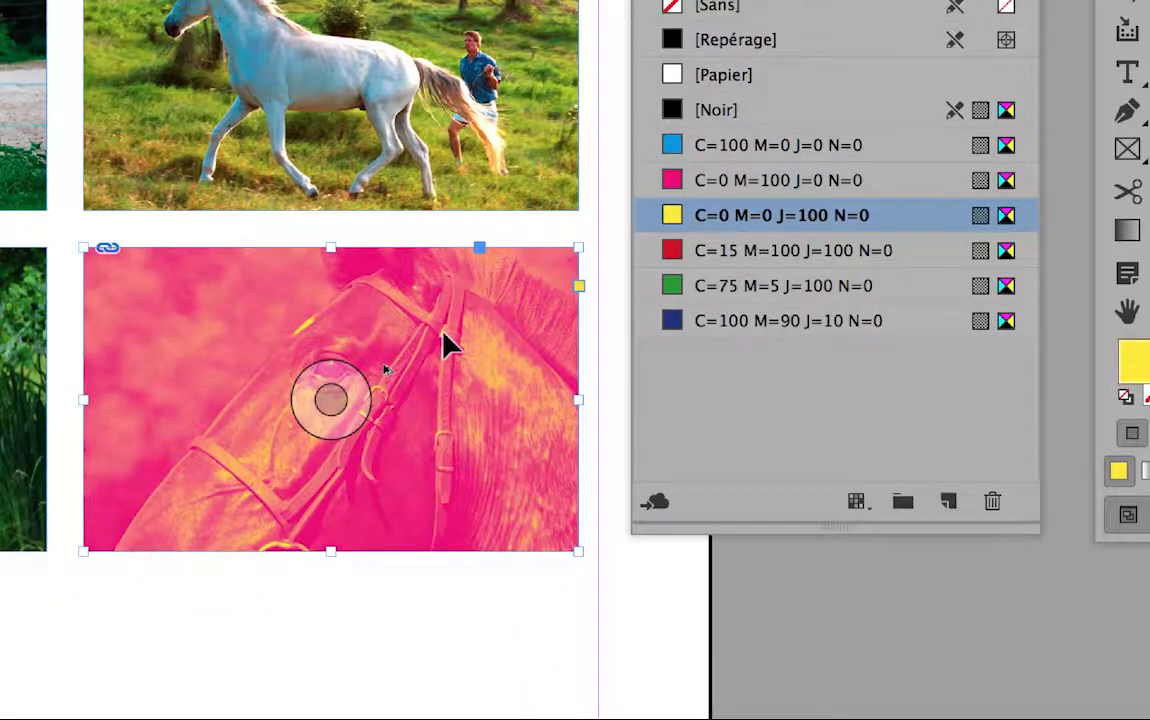
scroll(443, 331, "up", 3)
scroll(443, 348, "up", 4)
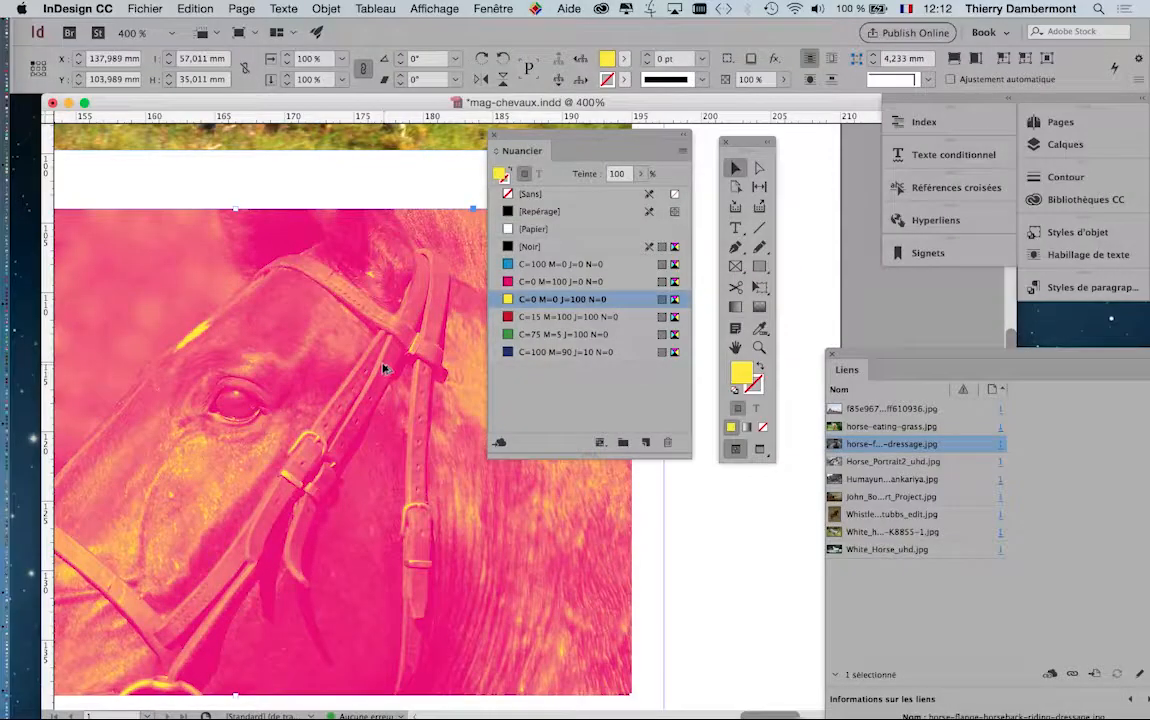
scroll(383, 368, "up", 4)
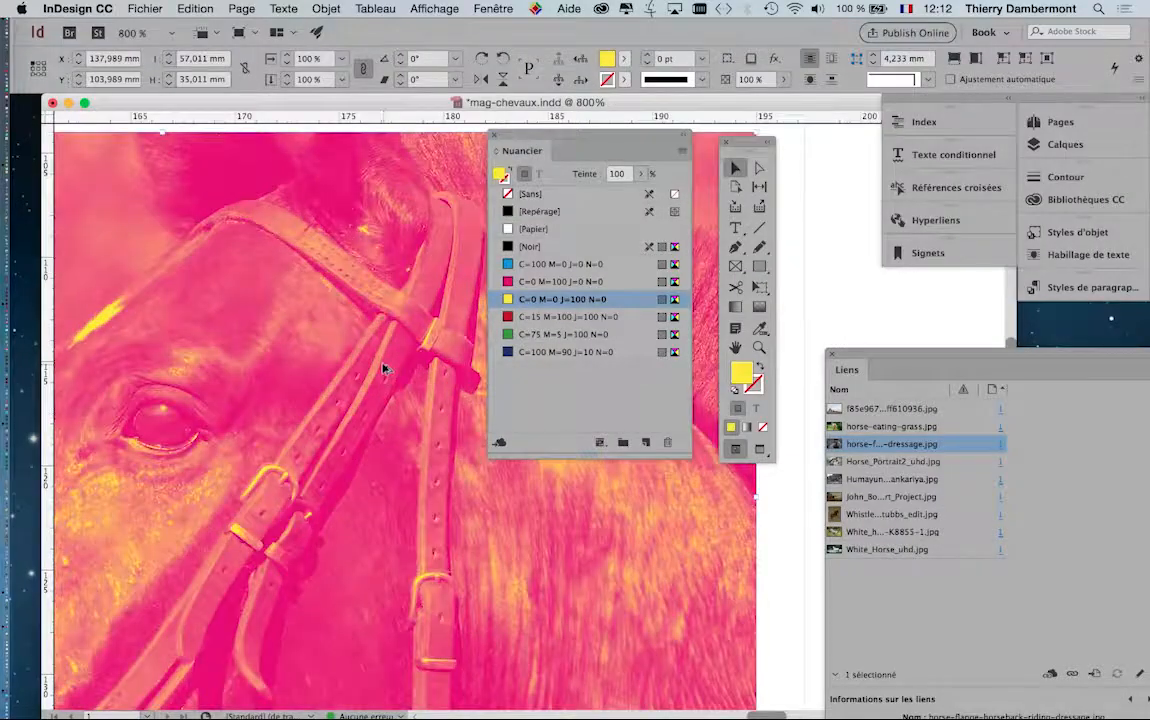
scroll(383, 368, "down", 6)
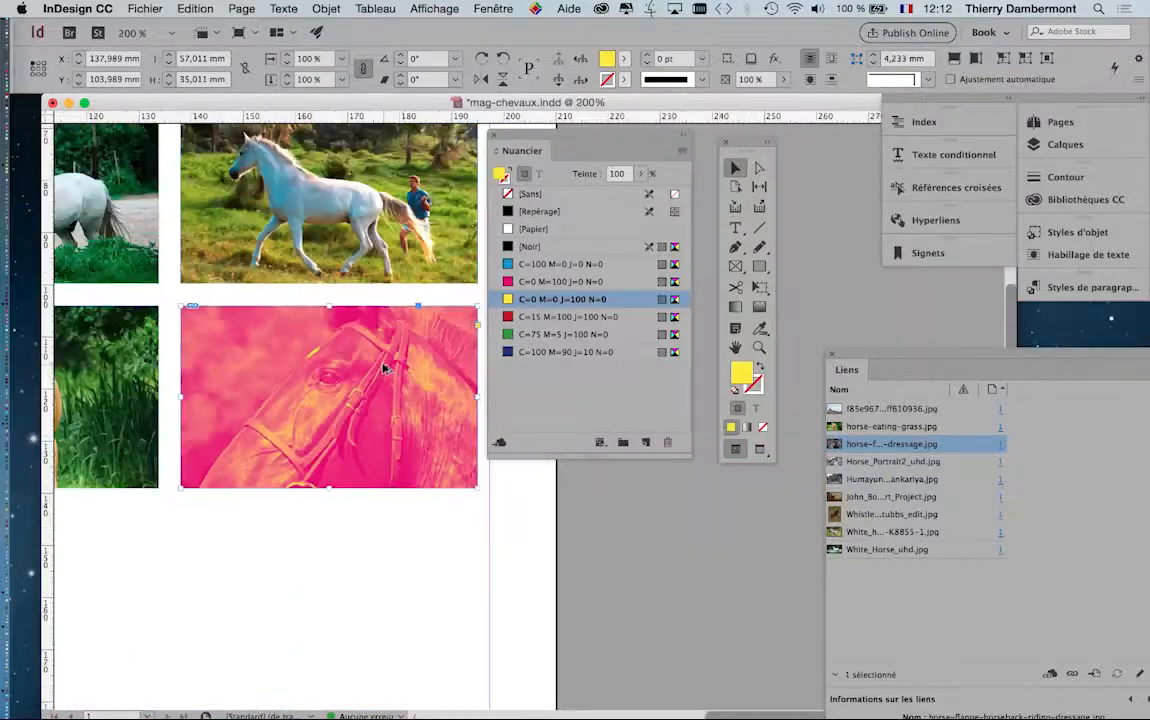
left_click(393, 522)
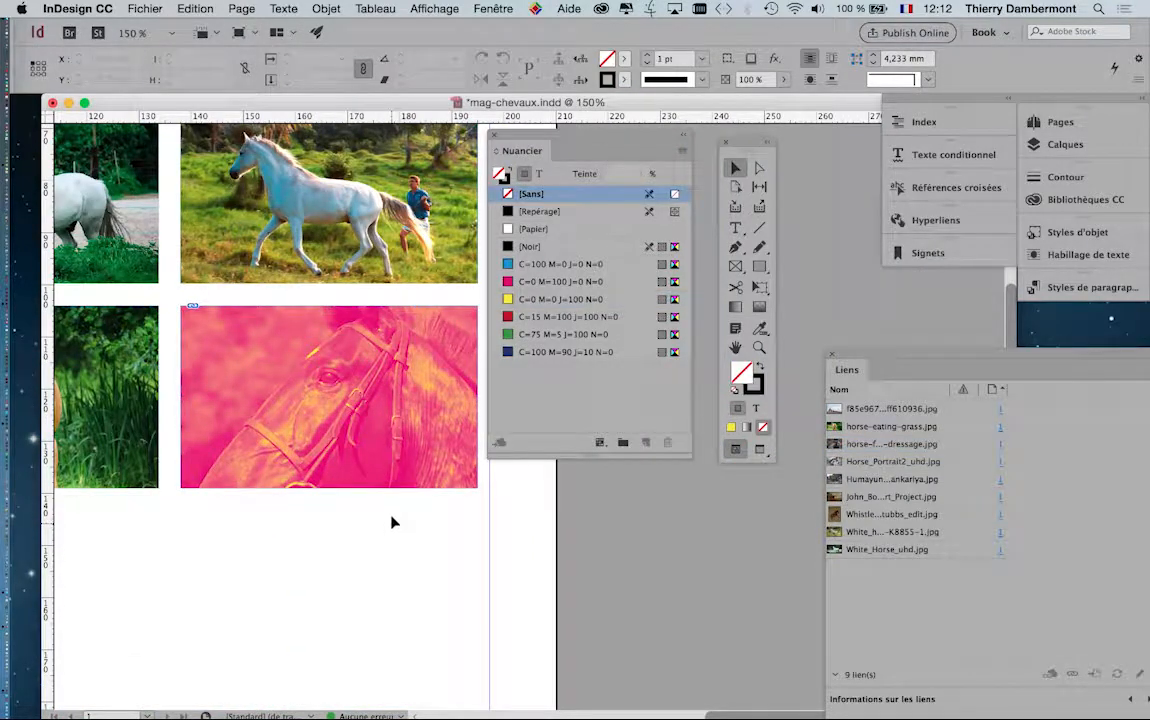
scroll(388, 470, "up", 2)
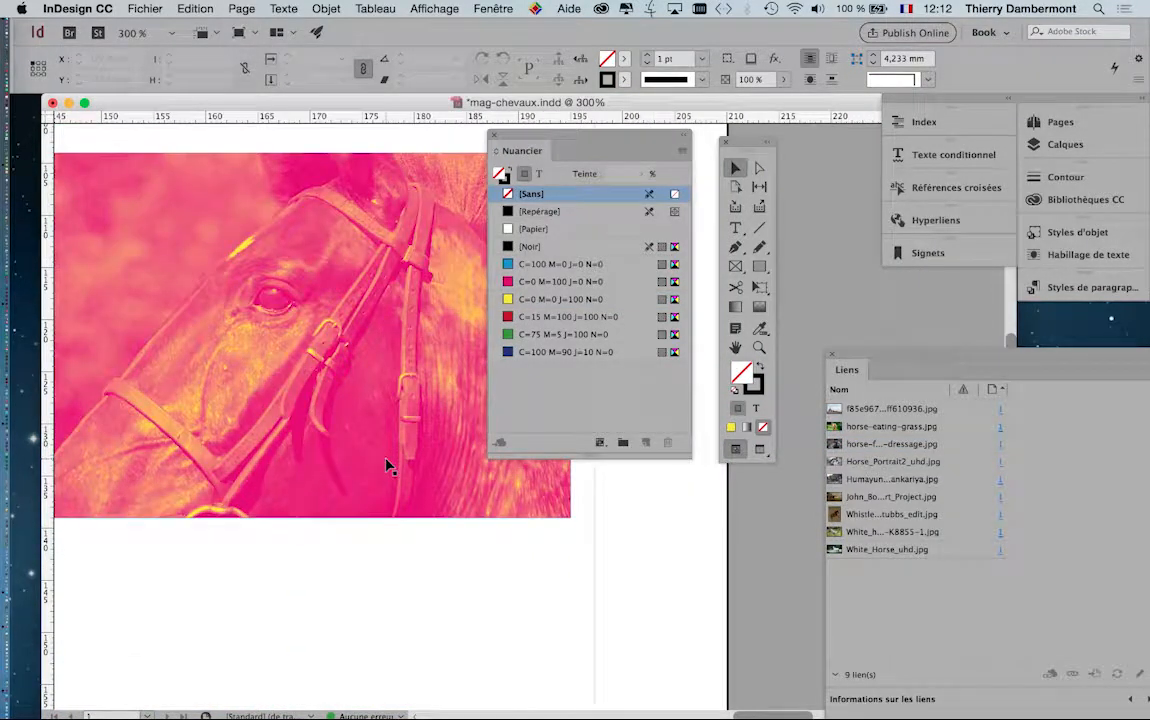
scroll(359, 332, "down", 2)
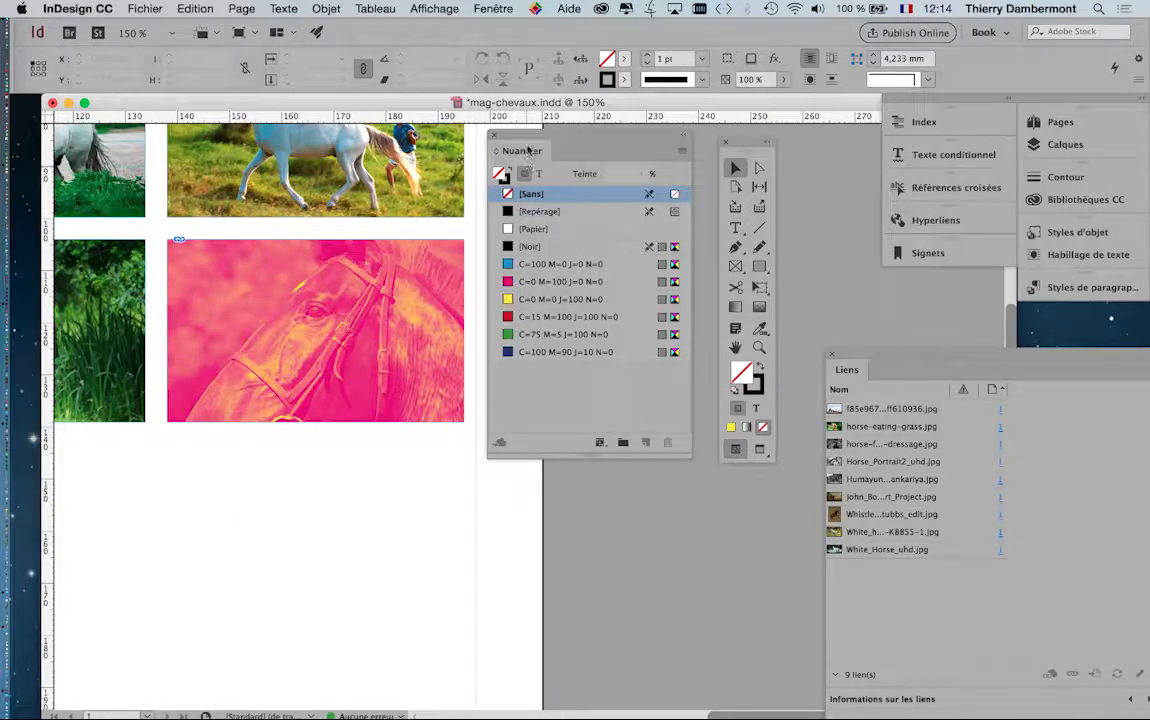
Step: Select the grayscale horse portrait Horse_Portrait2_uhd.jpg and move the Nuancier panel clear of it
left_click_drag(524, 137, 627, 158)
scroll(244, 334, "up", 1)
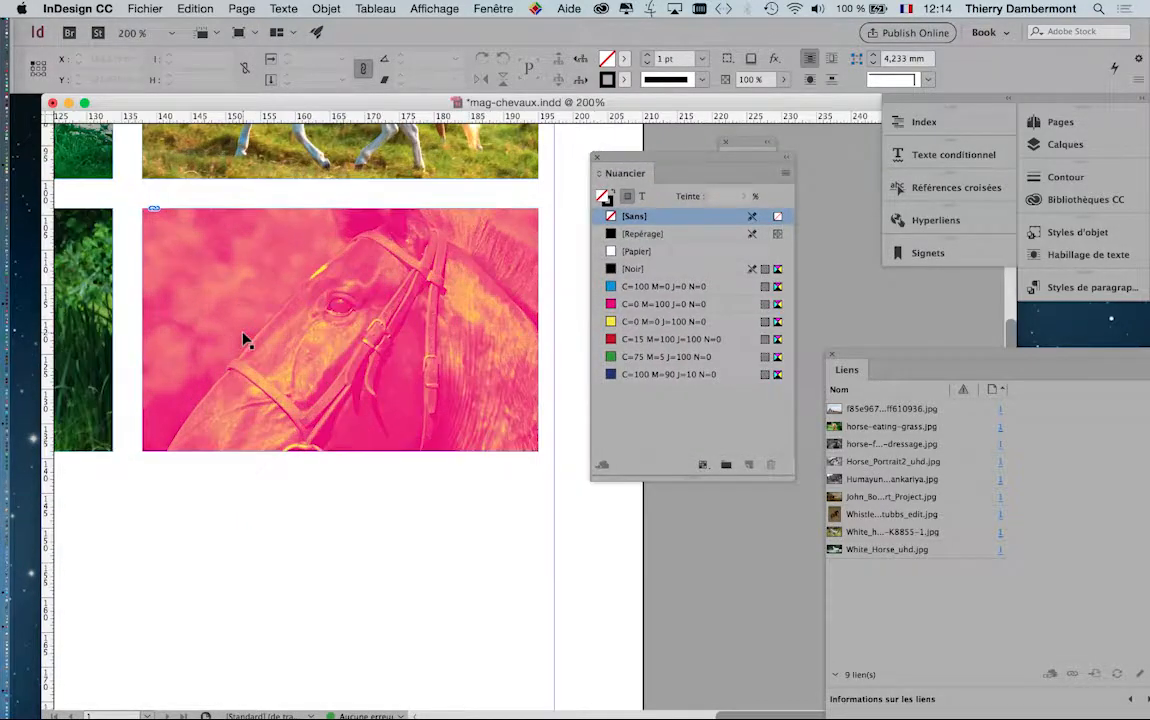
scroll(437, 264, "down", 3)
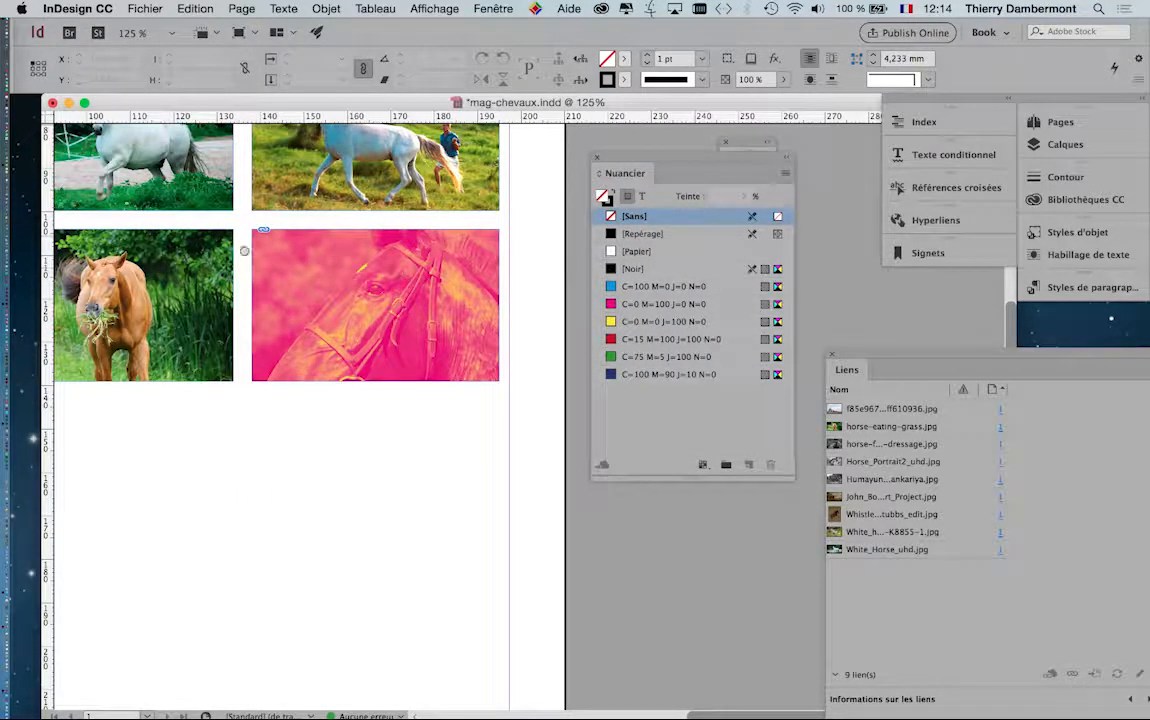
scroll(493, 440, "up", 1)
left_click_drag(493, 440, 531, 465)
left_click_drag(380, 164, 367, 277)
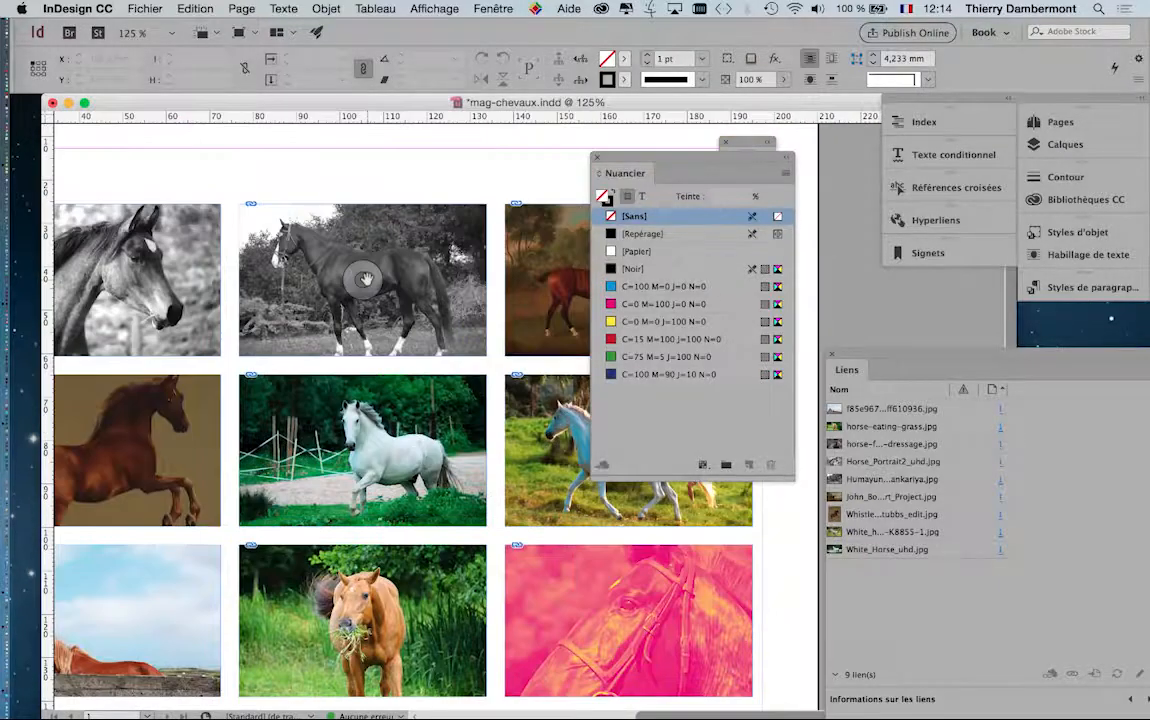
scroll(367, 277, "up", 1)
scroll(445, 224, "up", 2)
left_click(447, 224)
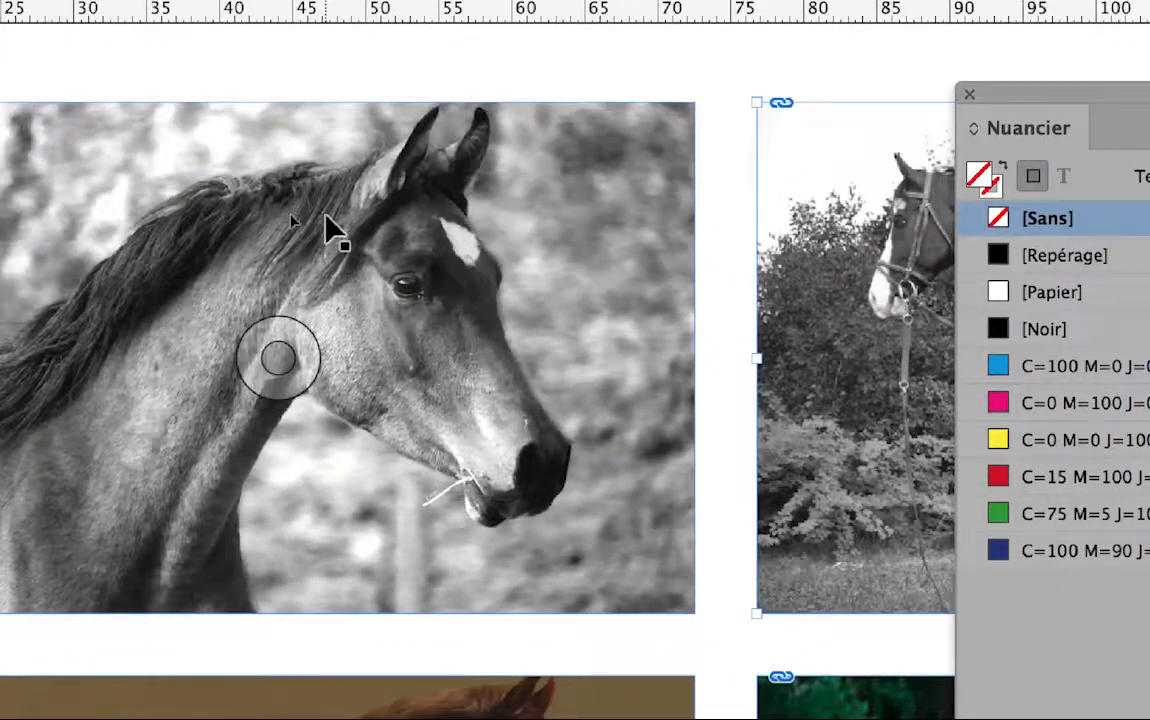
left_click(333, 230)
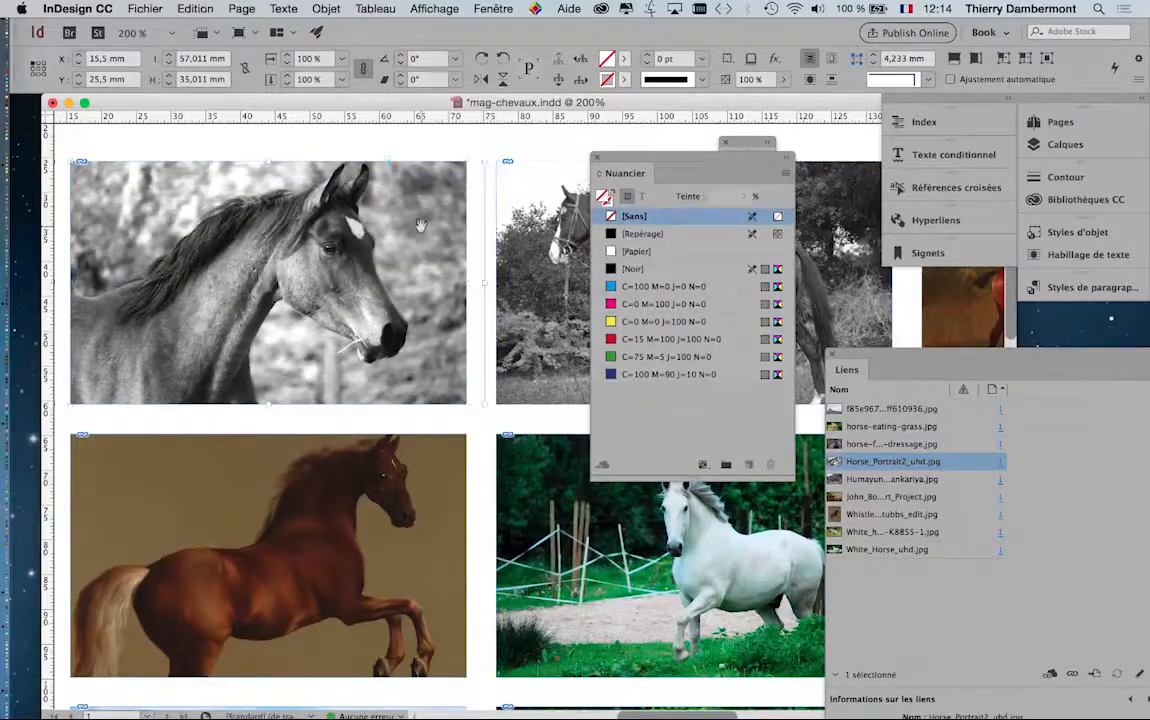
left_click_drag(615, 162, 530, 197)
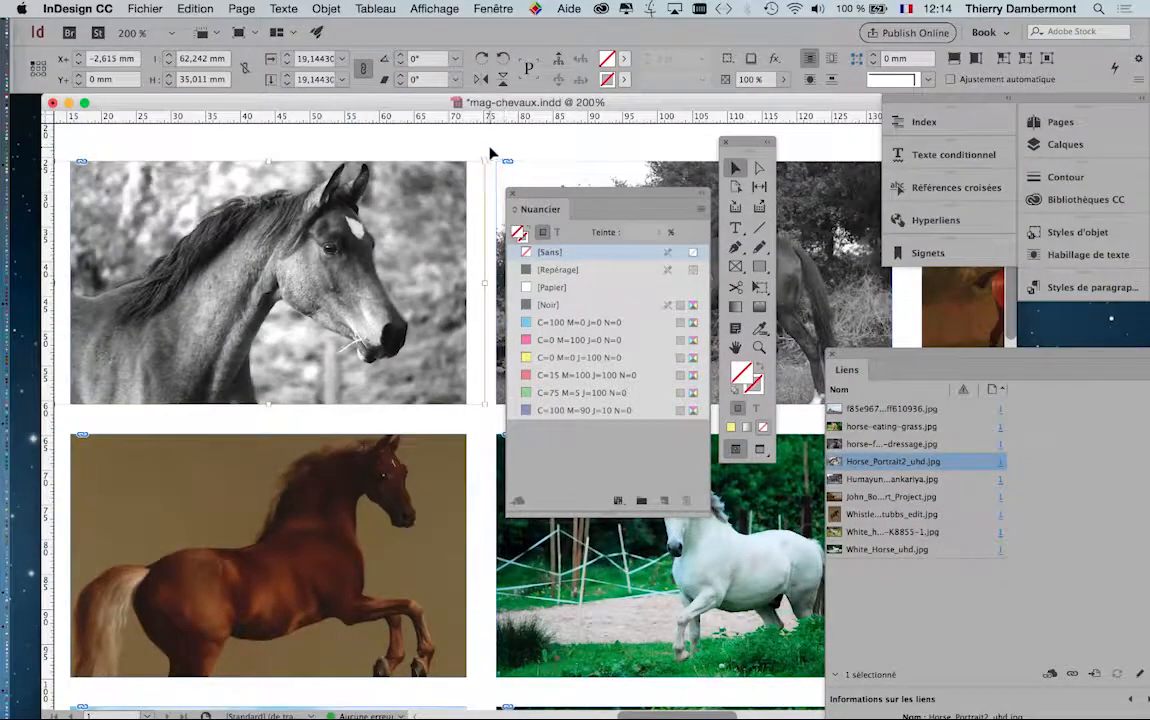
Step: Try yellow C=0 M=0 J=100 N=0 as the portrait frame's fill, set it to [Papier], and deselect the frame
left_click(487, 146)
left_click(432, 181)
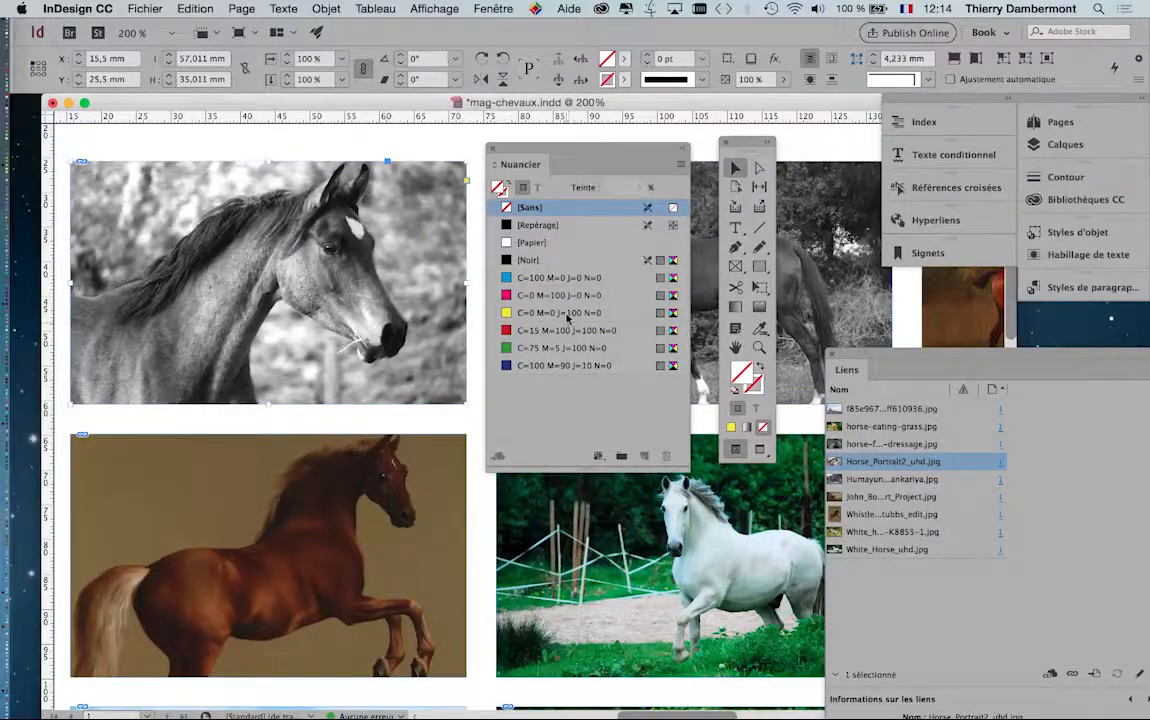
left_click(566, 313)
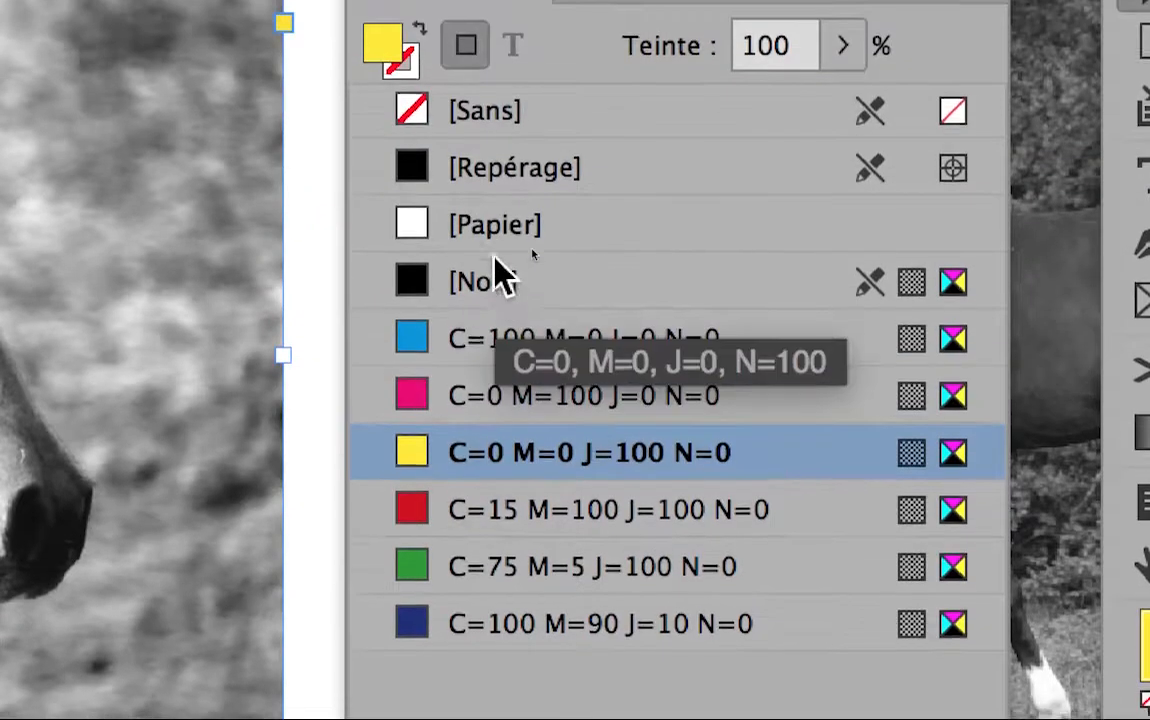
left_click(345, 76)
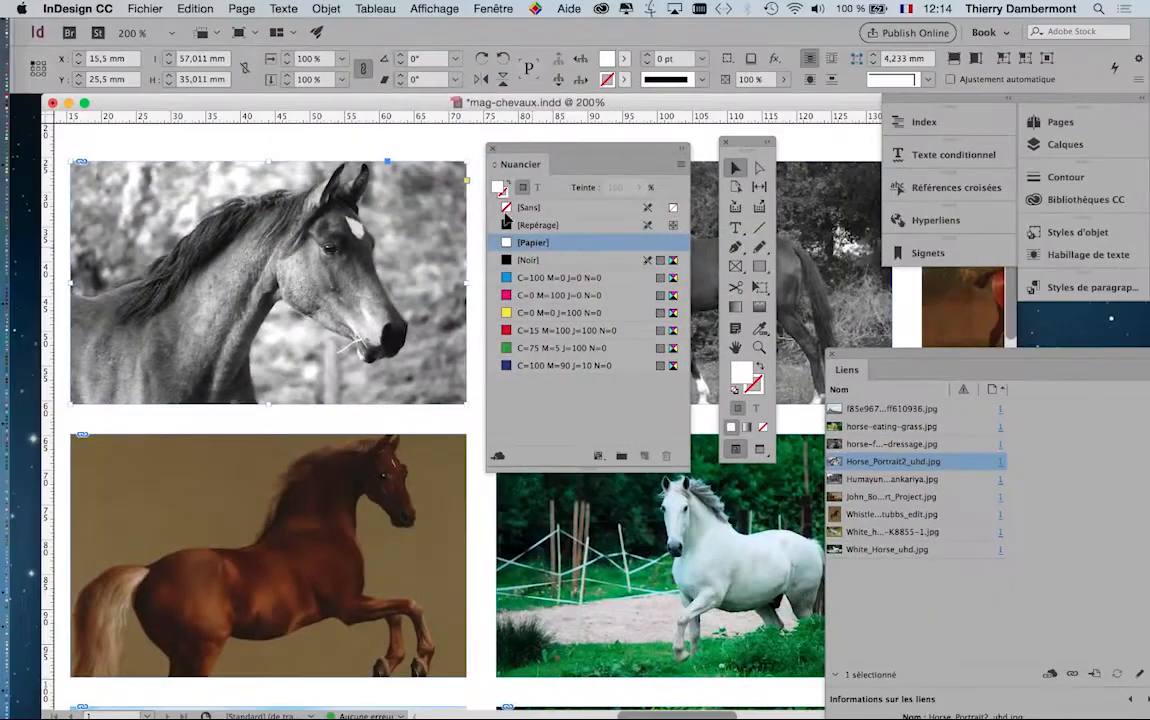
left_click(354, 411)
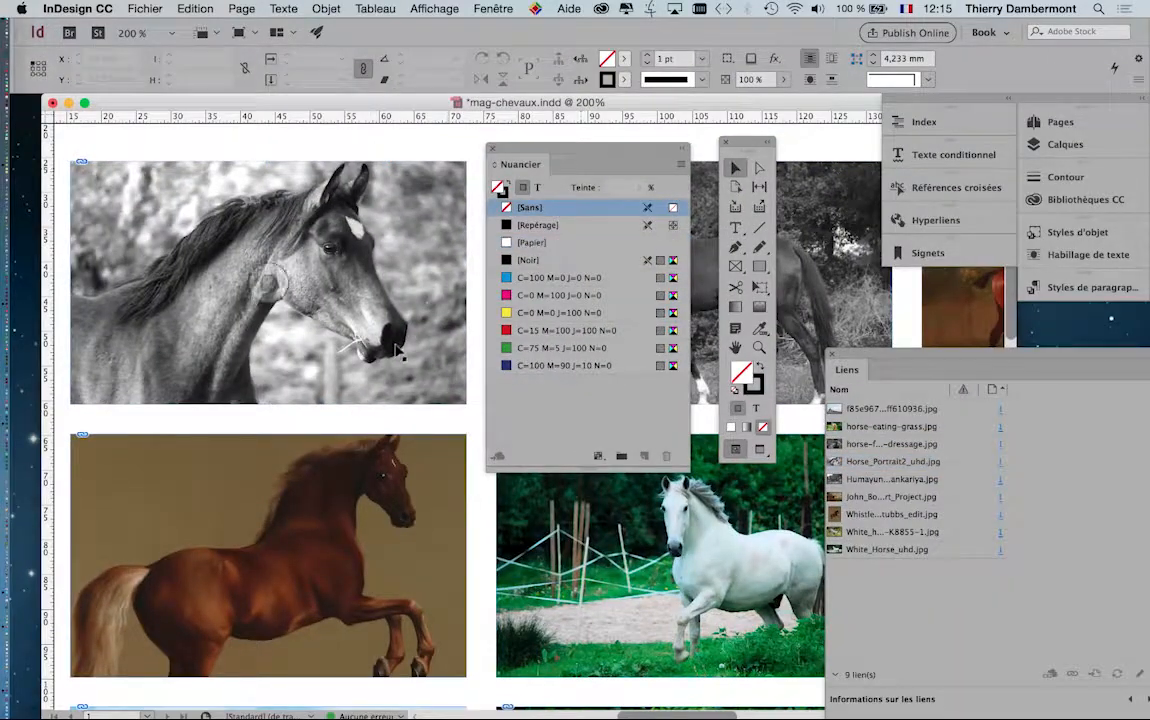
scroll(400, 357, "down", 1)
scroll(398, 357, "down", 1)
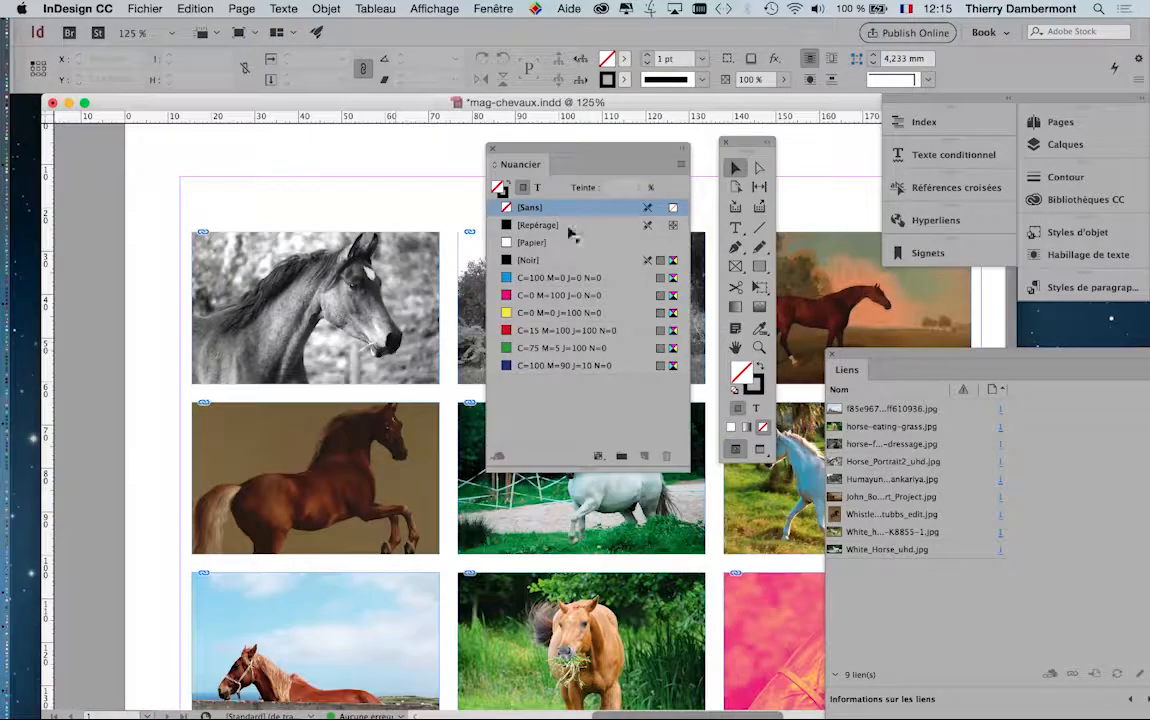
Step: Close the Nuancier panel and move the Outils (Tools) panel beside the first column of horse photos
left_click(493, 148)
left_click_drag(744, 146, 52, 163)
scroll(441, 406, "down", 1)
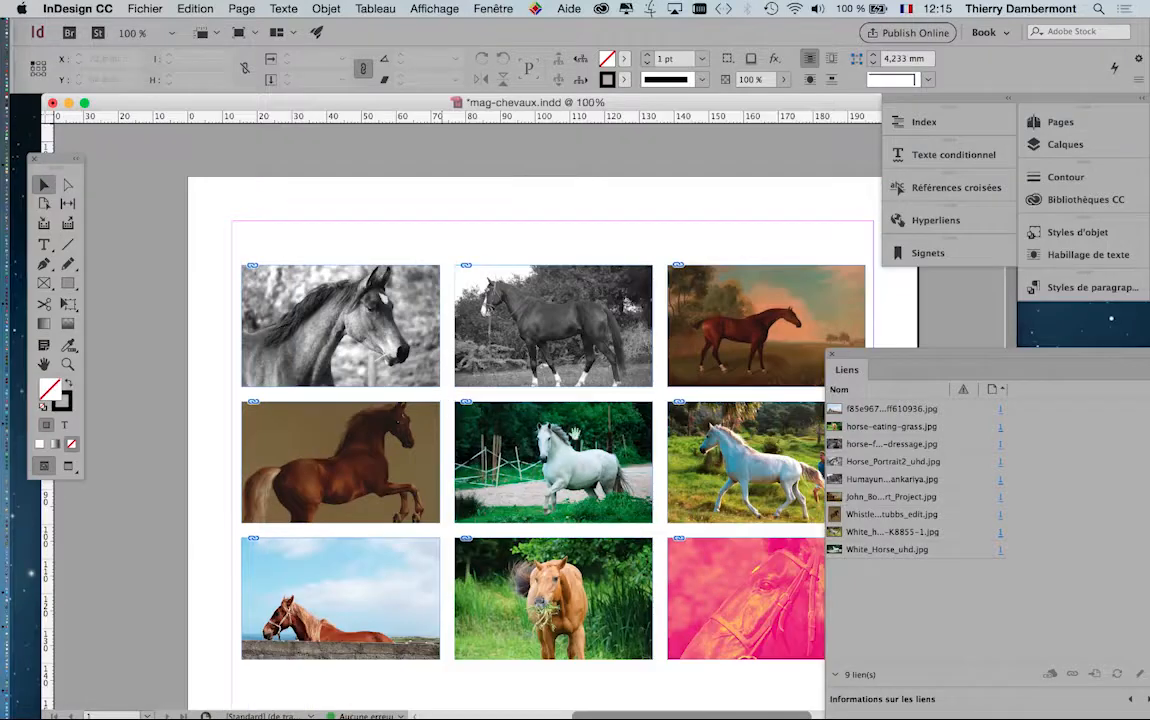
left_click_drag(494, 389, 465, 357)
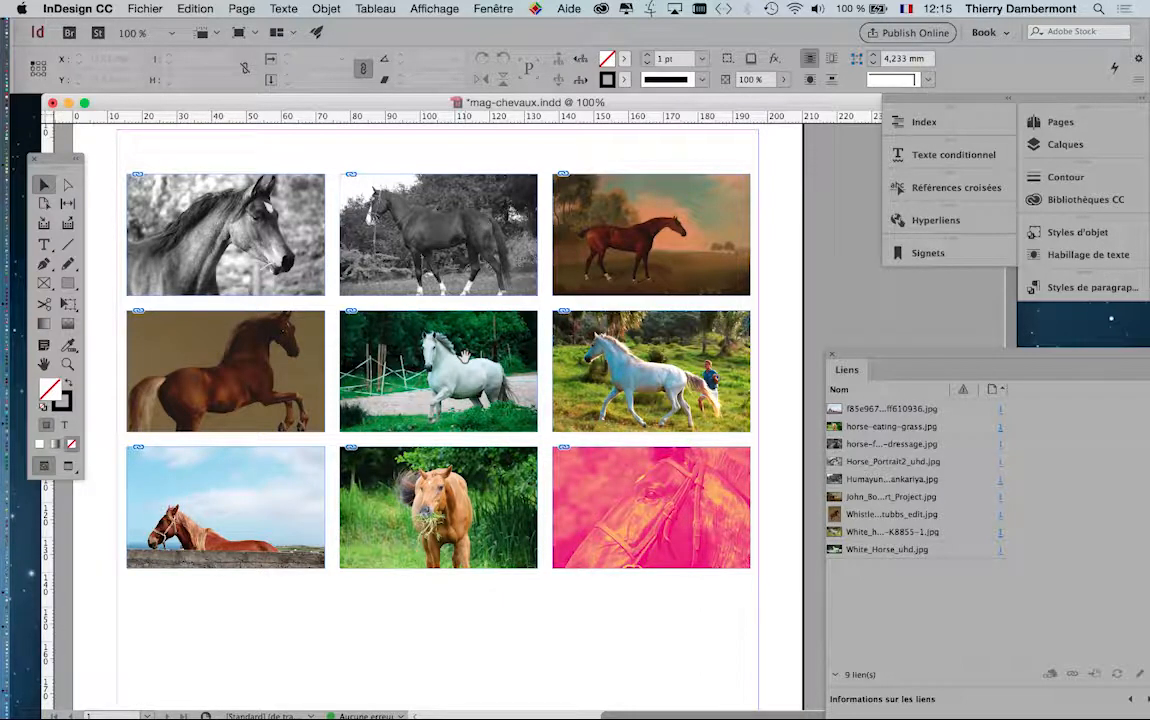
Step: Select the frame of the magenta-and-yellow horse photo and redisplay the Nuancier panel
scroll(688, 549, "up", 2, "alt")
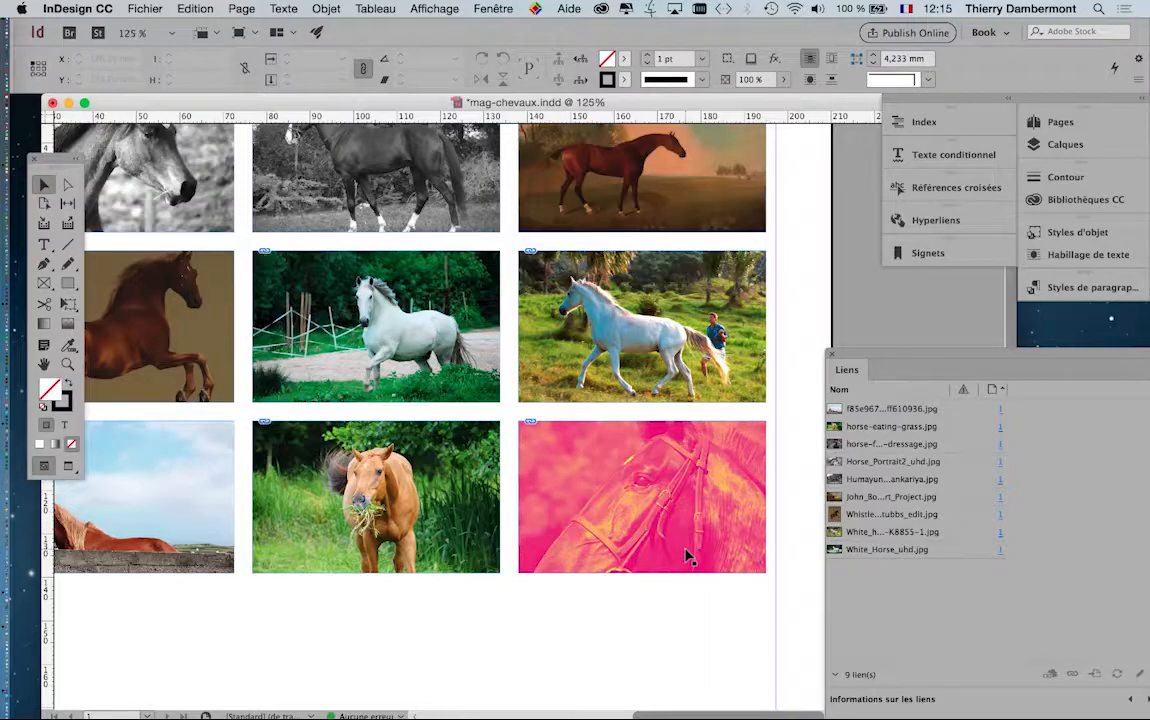
scroll(688, 556, "up", 1, "alt")
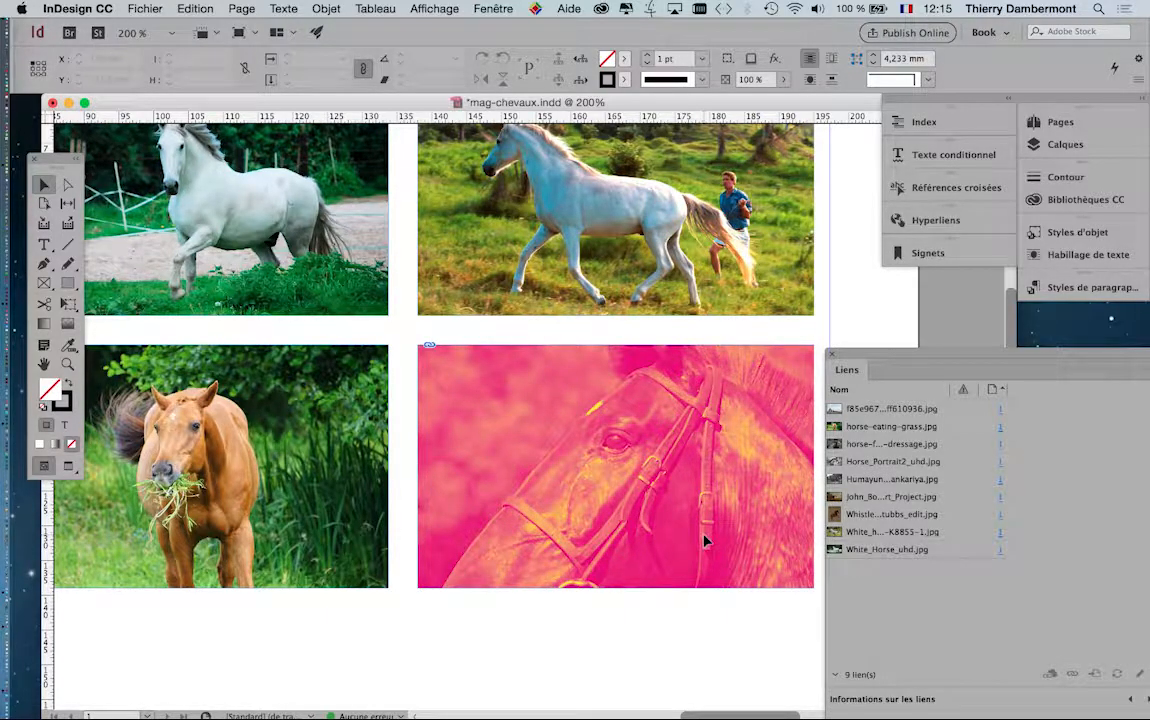
left_click(704, 540)
left_click(493, 8)
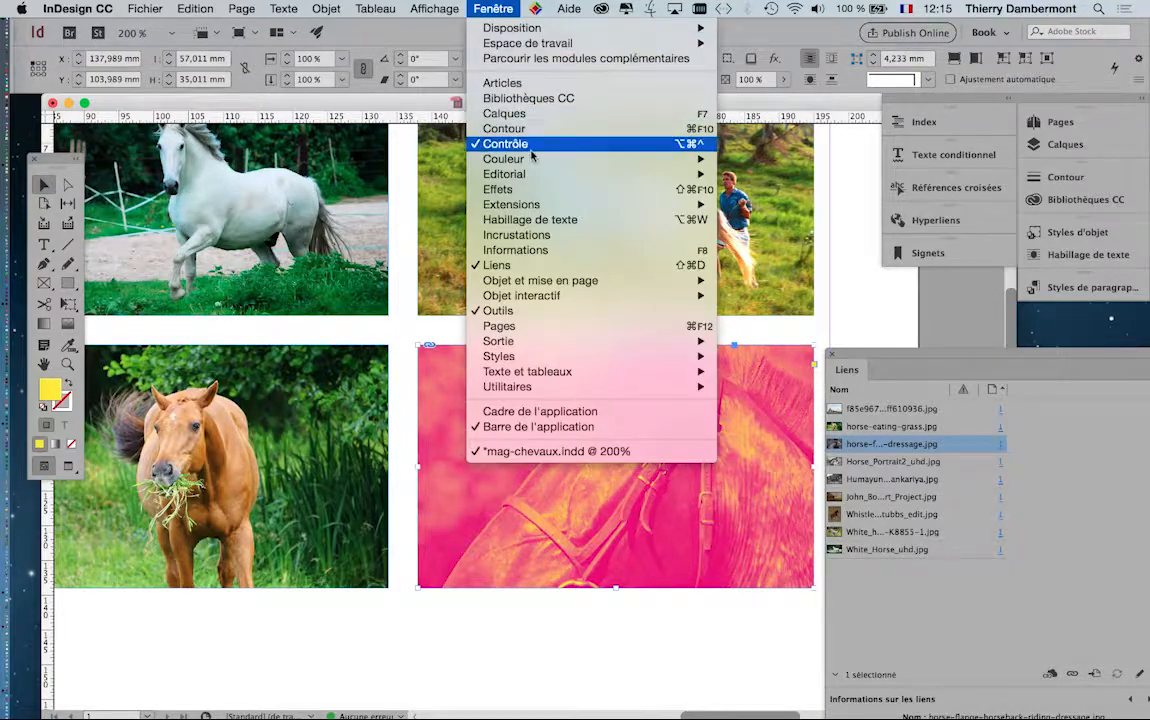
mouse_move(608, 159)
left_click(748, 188)
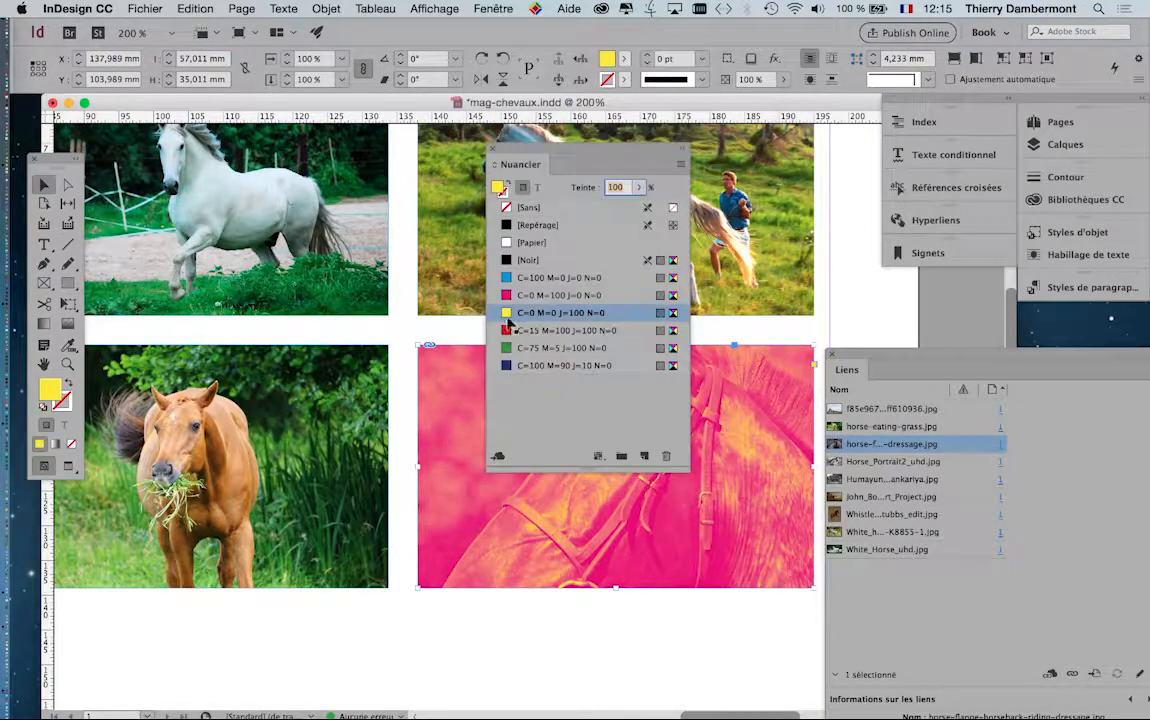
Step: Fill the photo's frame with cyan C=100 M=0 J=0 N=0 and the image inside with dark blue C=100 M=90 J=10 N=0
left_click(545, 277)
left_click_drag(507, 150, 191, 148)
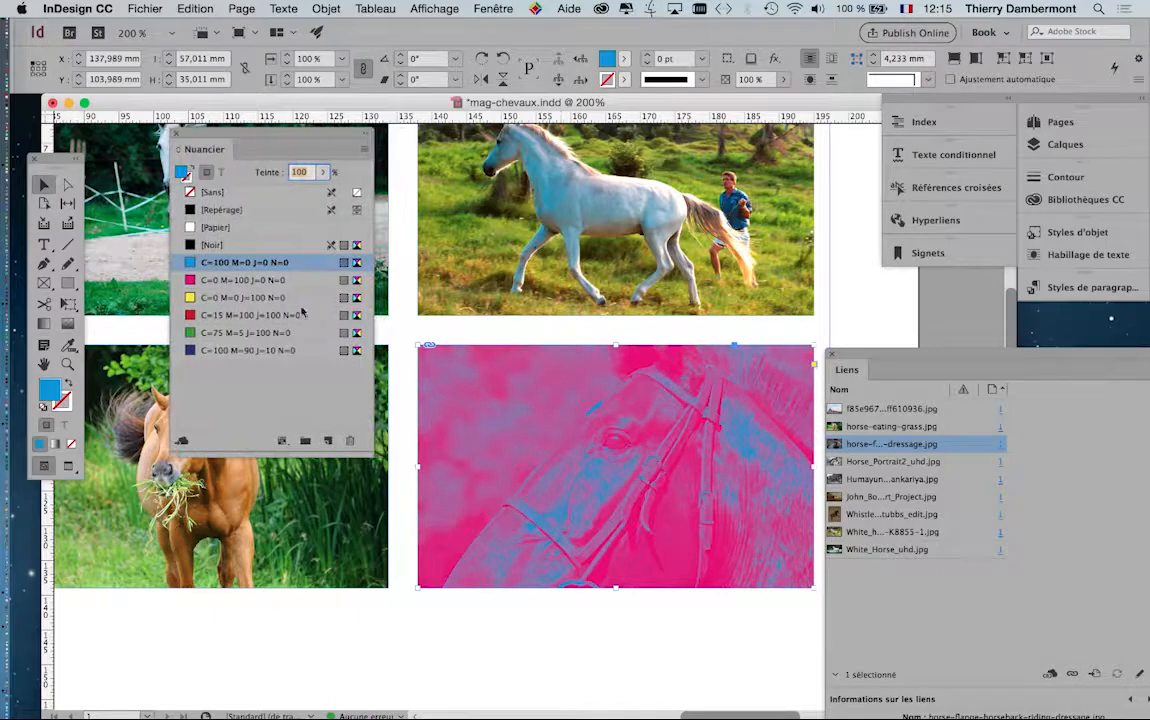
left_click(729, 436)
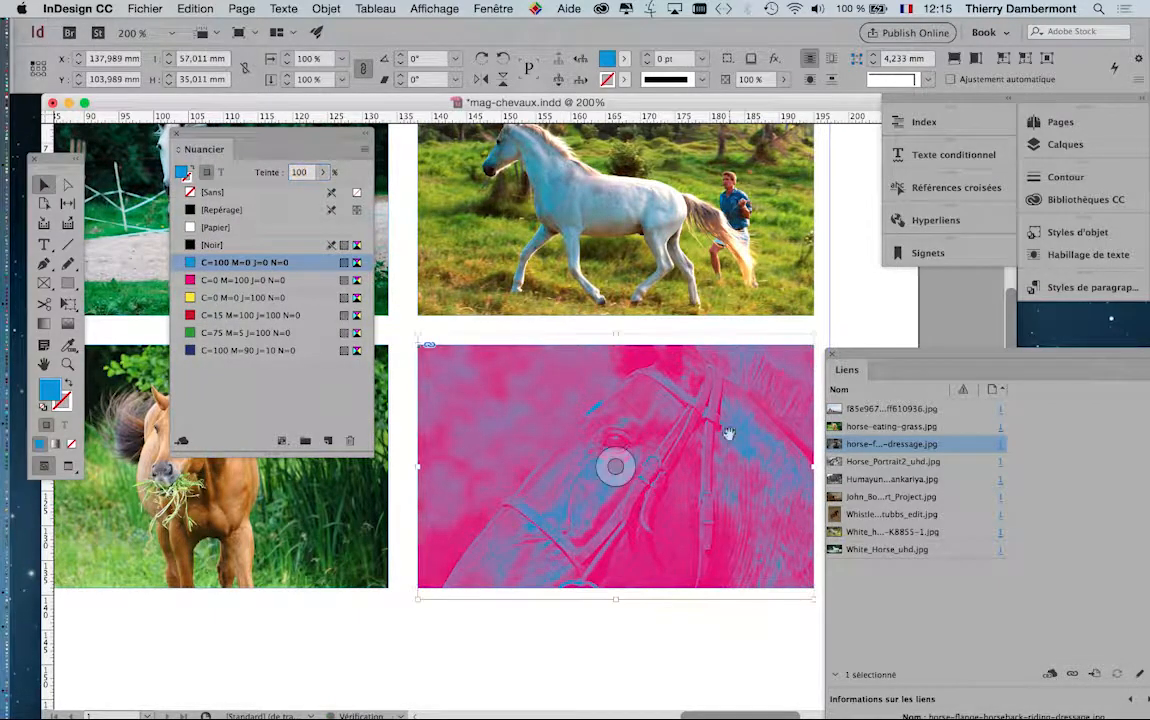
left_click(245, 350)
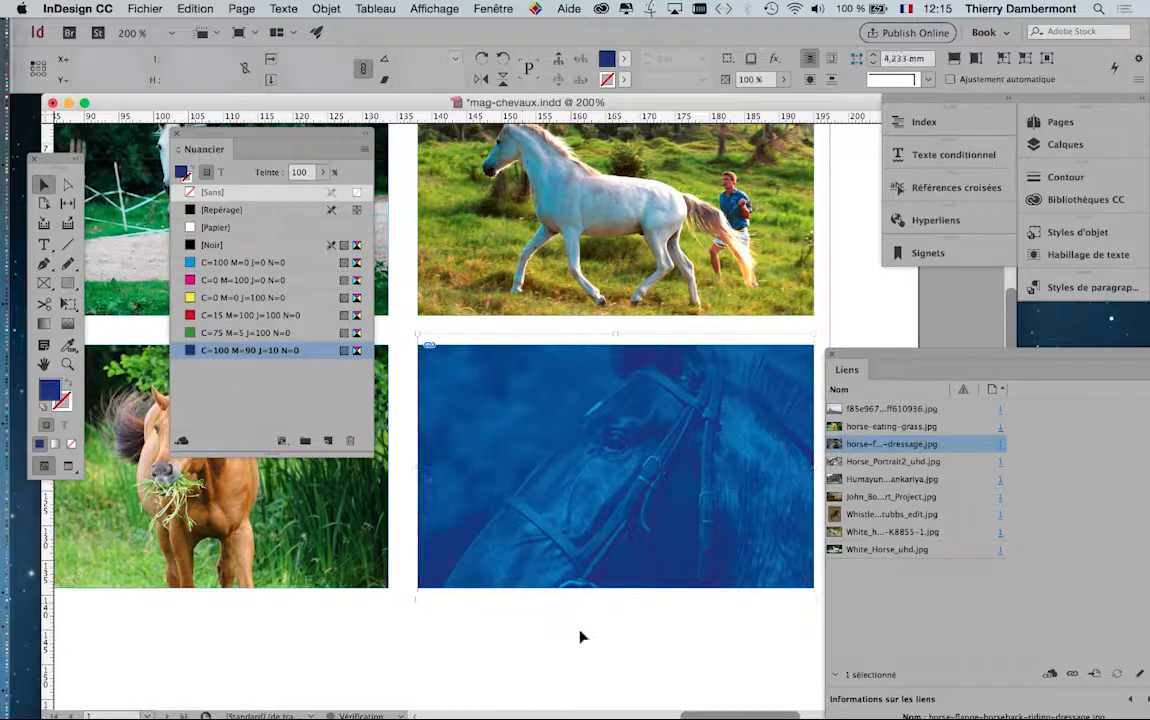
Step: Deselect the two-colour blue horse photo and examine its colouring up close and within the page
left_click(580, 634)
left_click(608, 486)
scroll(603, 502, "up", 2)
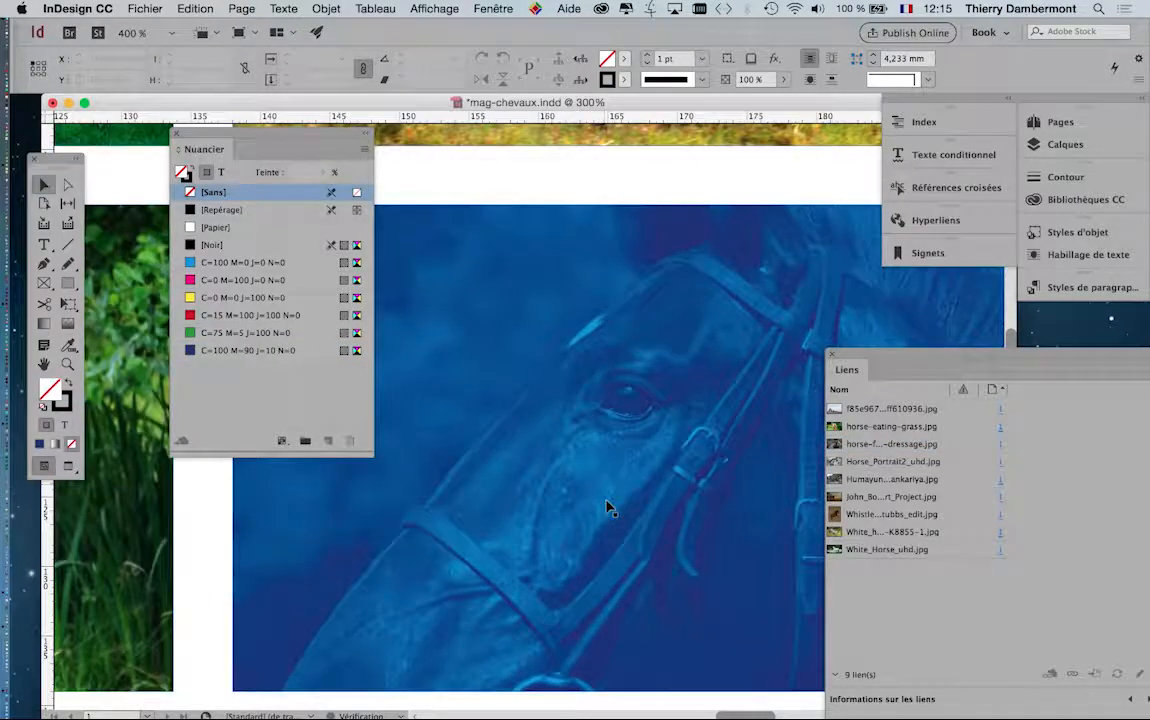
scroll(606, 507, "down", 3)
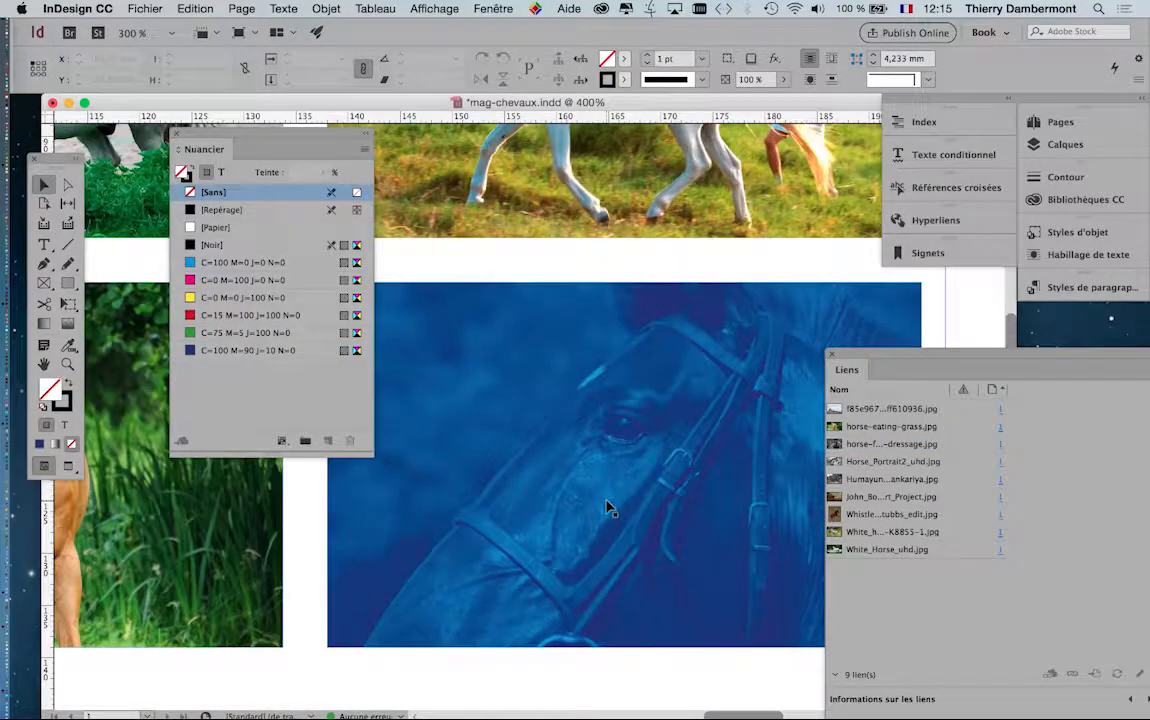
scroll(550, 618, "down", 1)
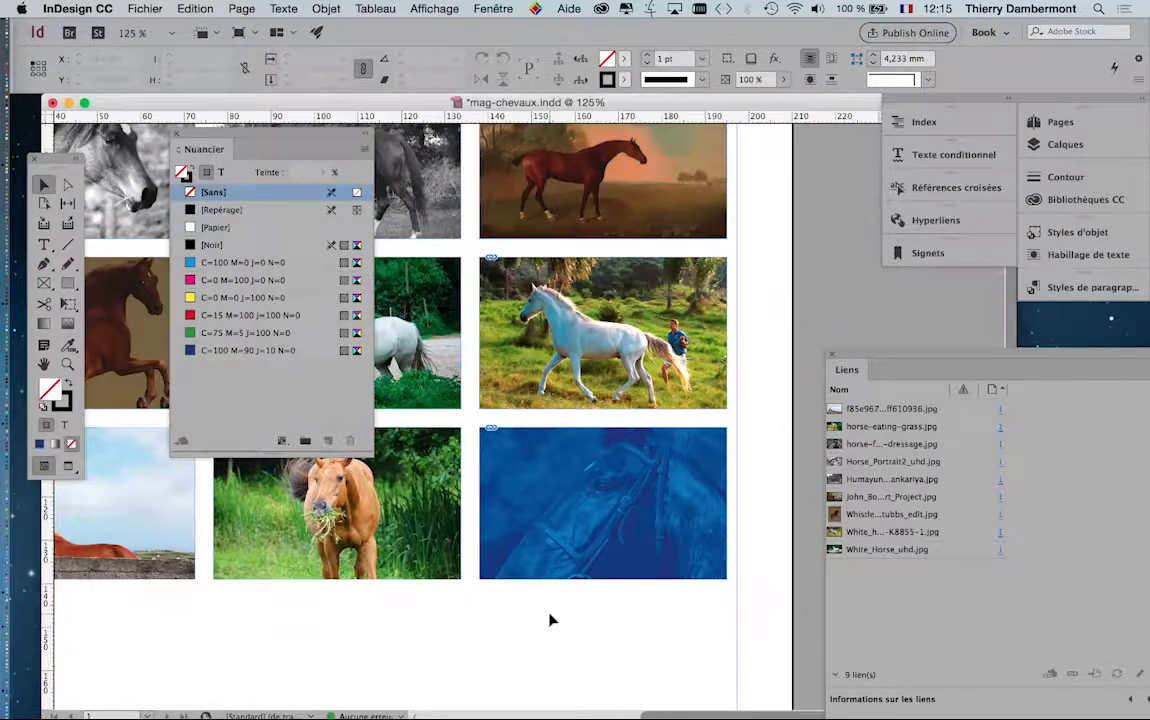
Step: Close the Nuancier panel and select the frame of the blue horse photo in the photo grid
left_click(175, 134)
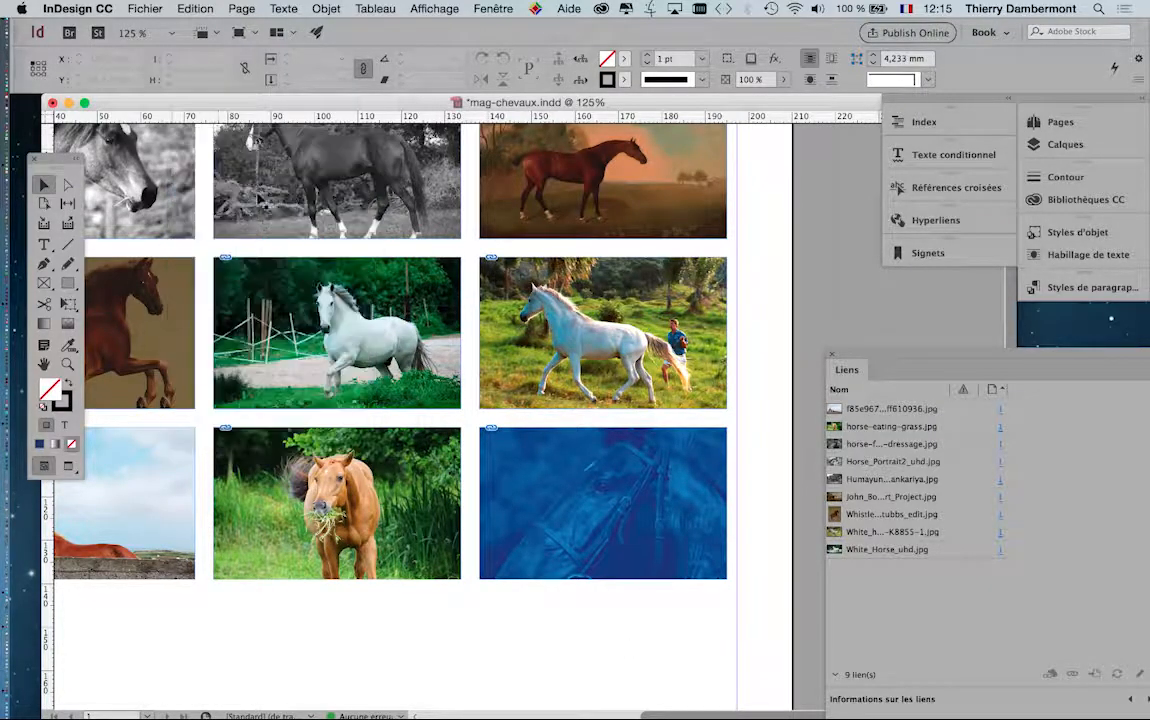
scroll(312, 260, "left", 3)
scroll(312, 260, "up", 2)
scroll(480, 333, "left", 1)
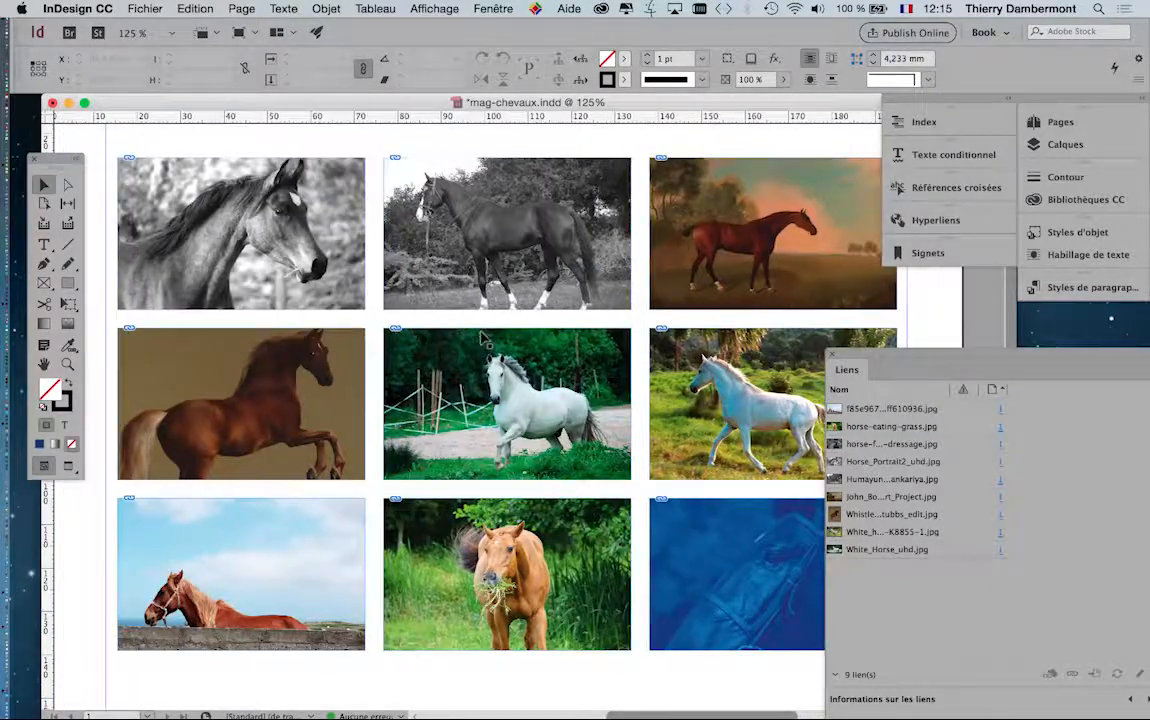
scroll(485, 333, "down", 1)
scroll(359, 294, "right", 2)
scroll(359, 294, "down", 1)
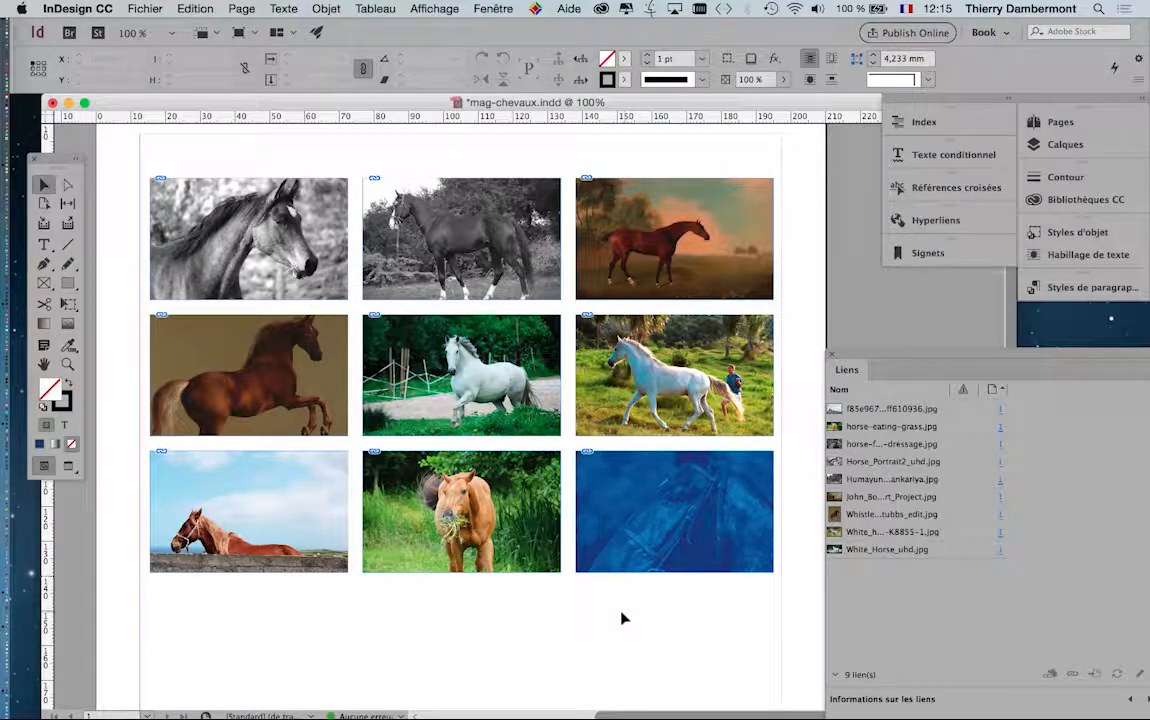
left_click(624, 566)
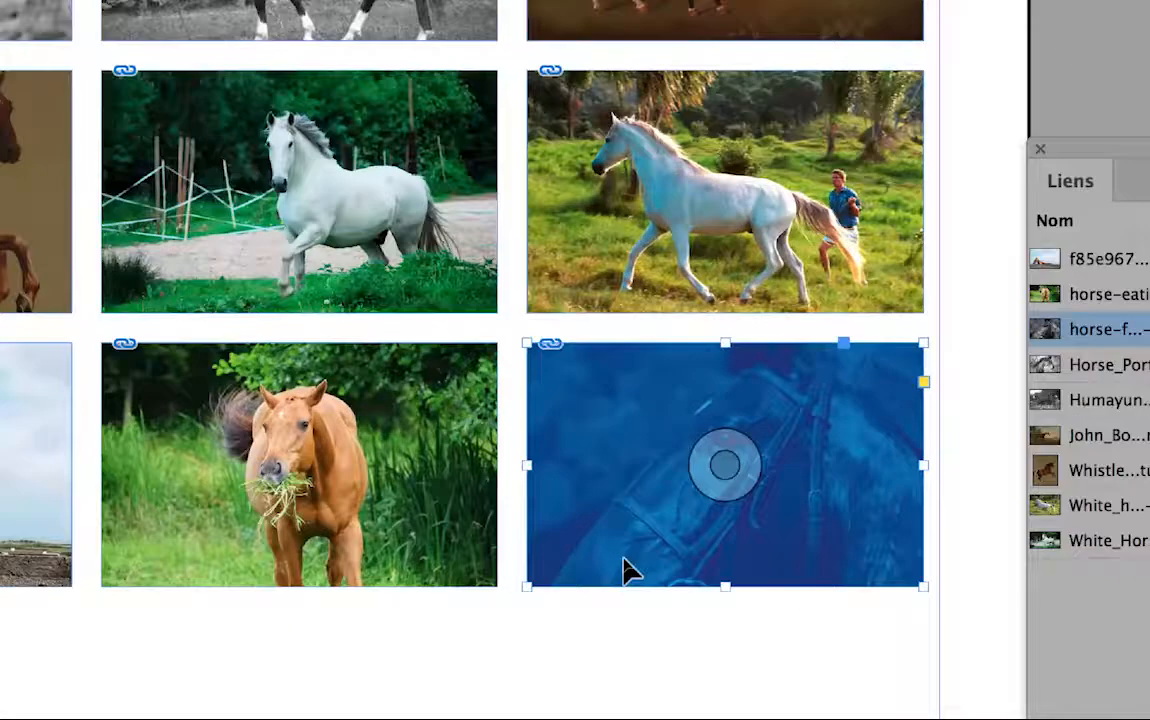